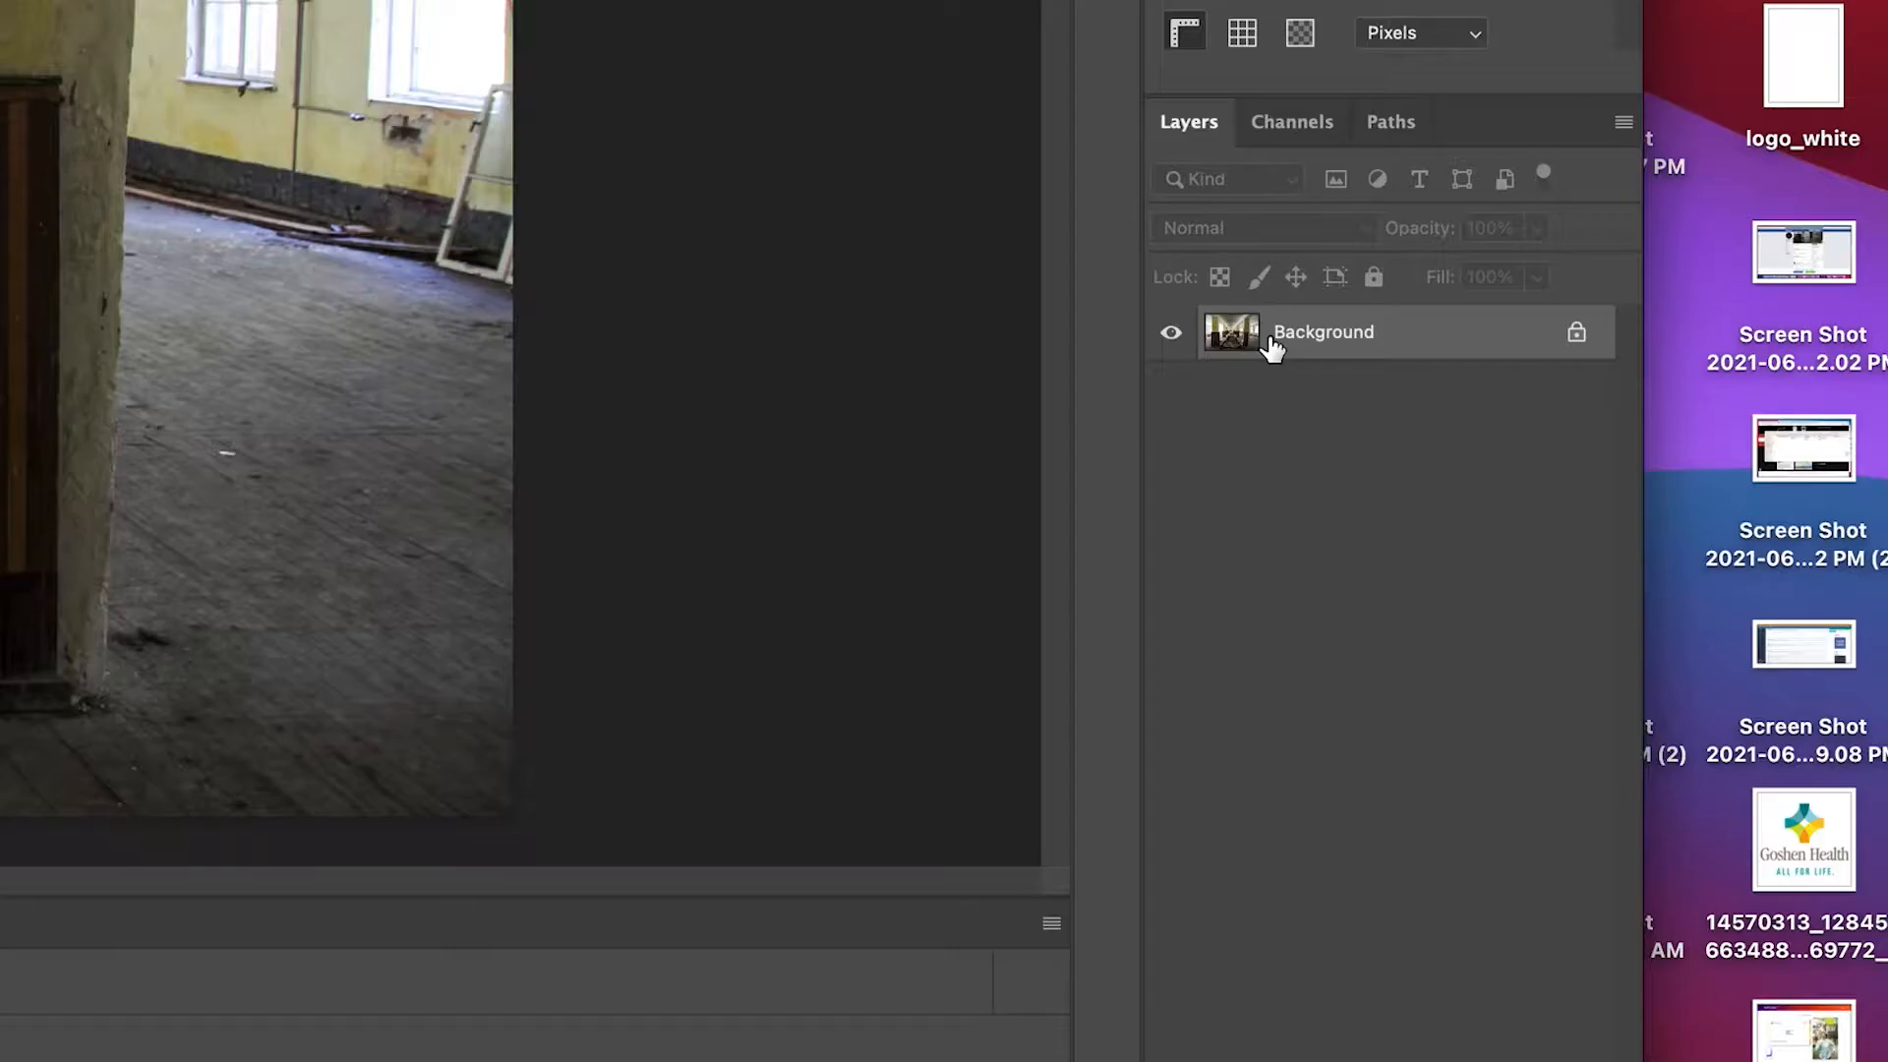
Duplicate the Background layer of the hallway photo and name the copy "Black and White"
right_click(1695, 612)
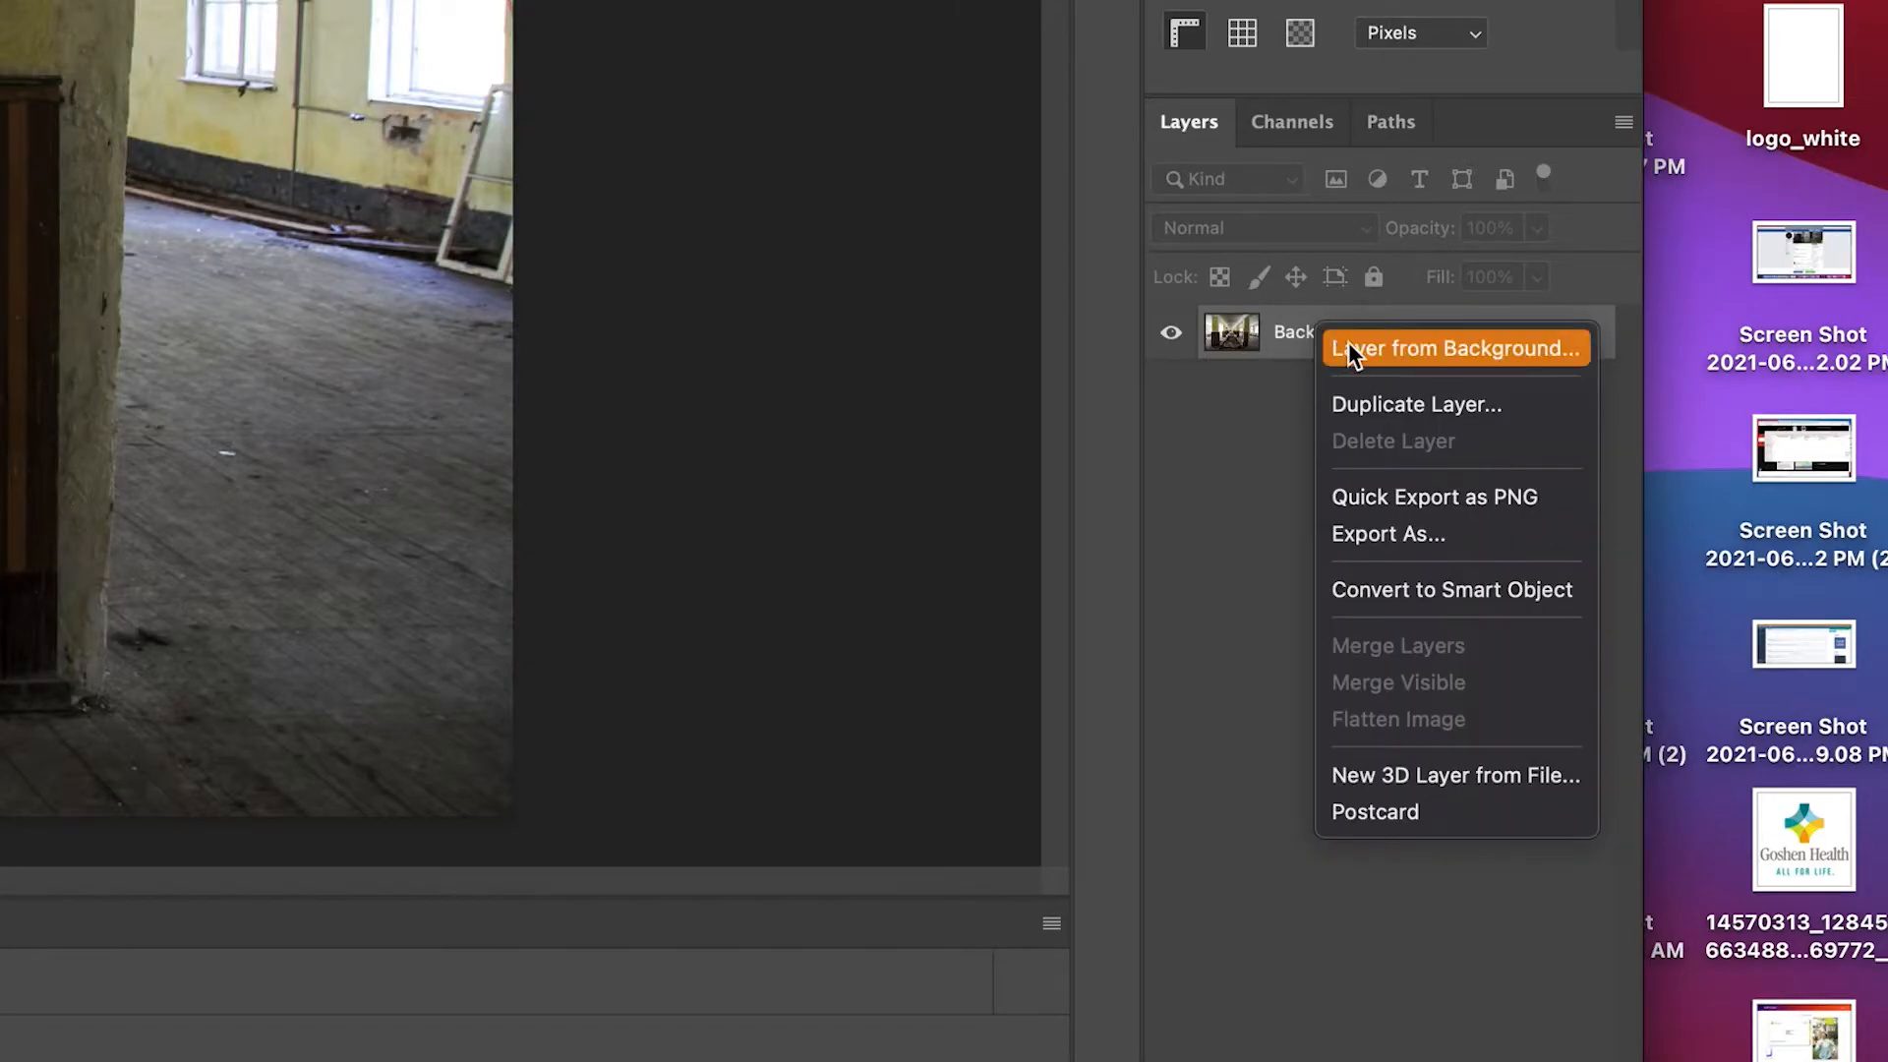
click(1367, 402)
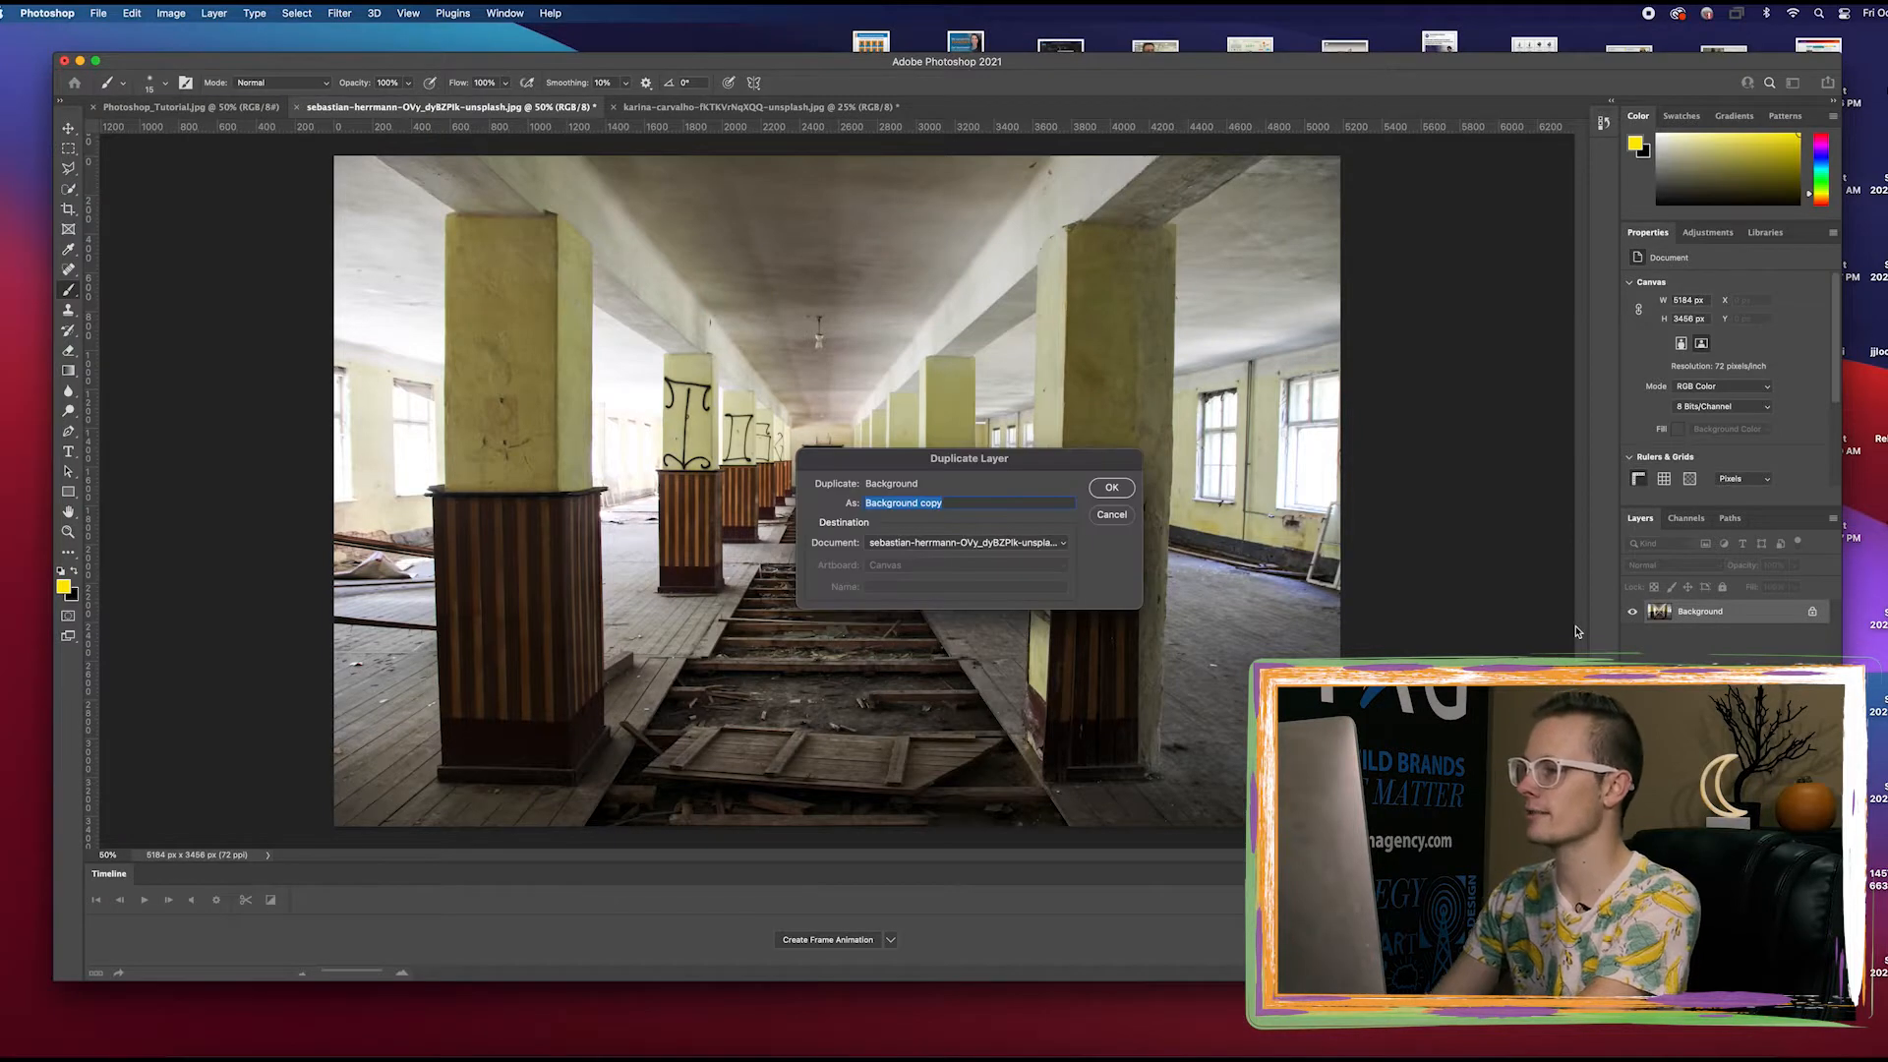
text(Black and White)
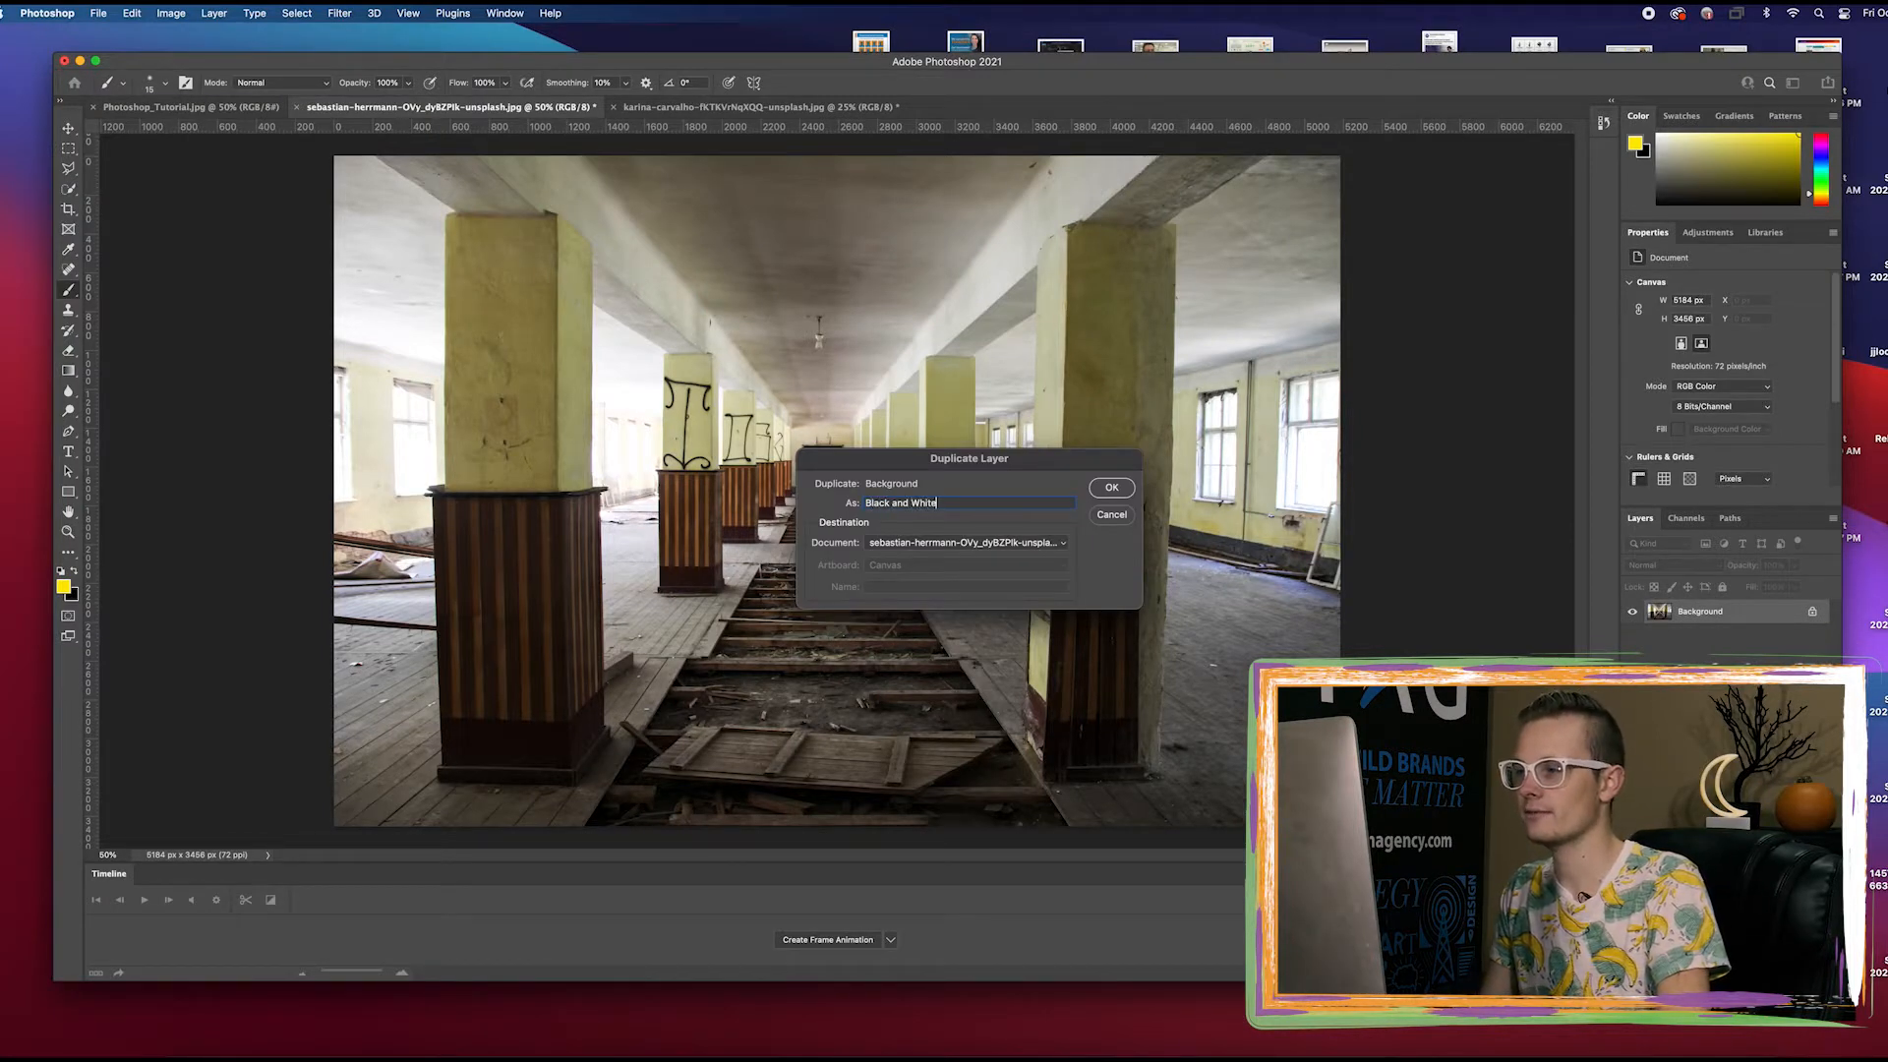
key(Return)
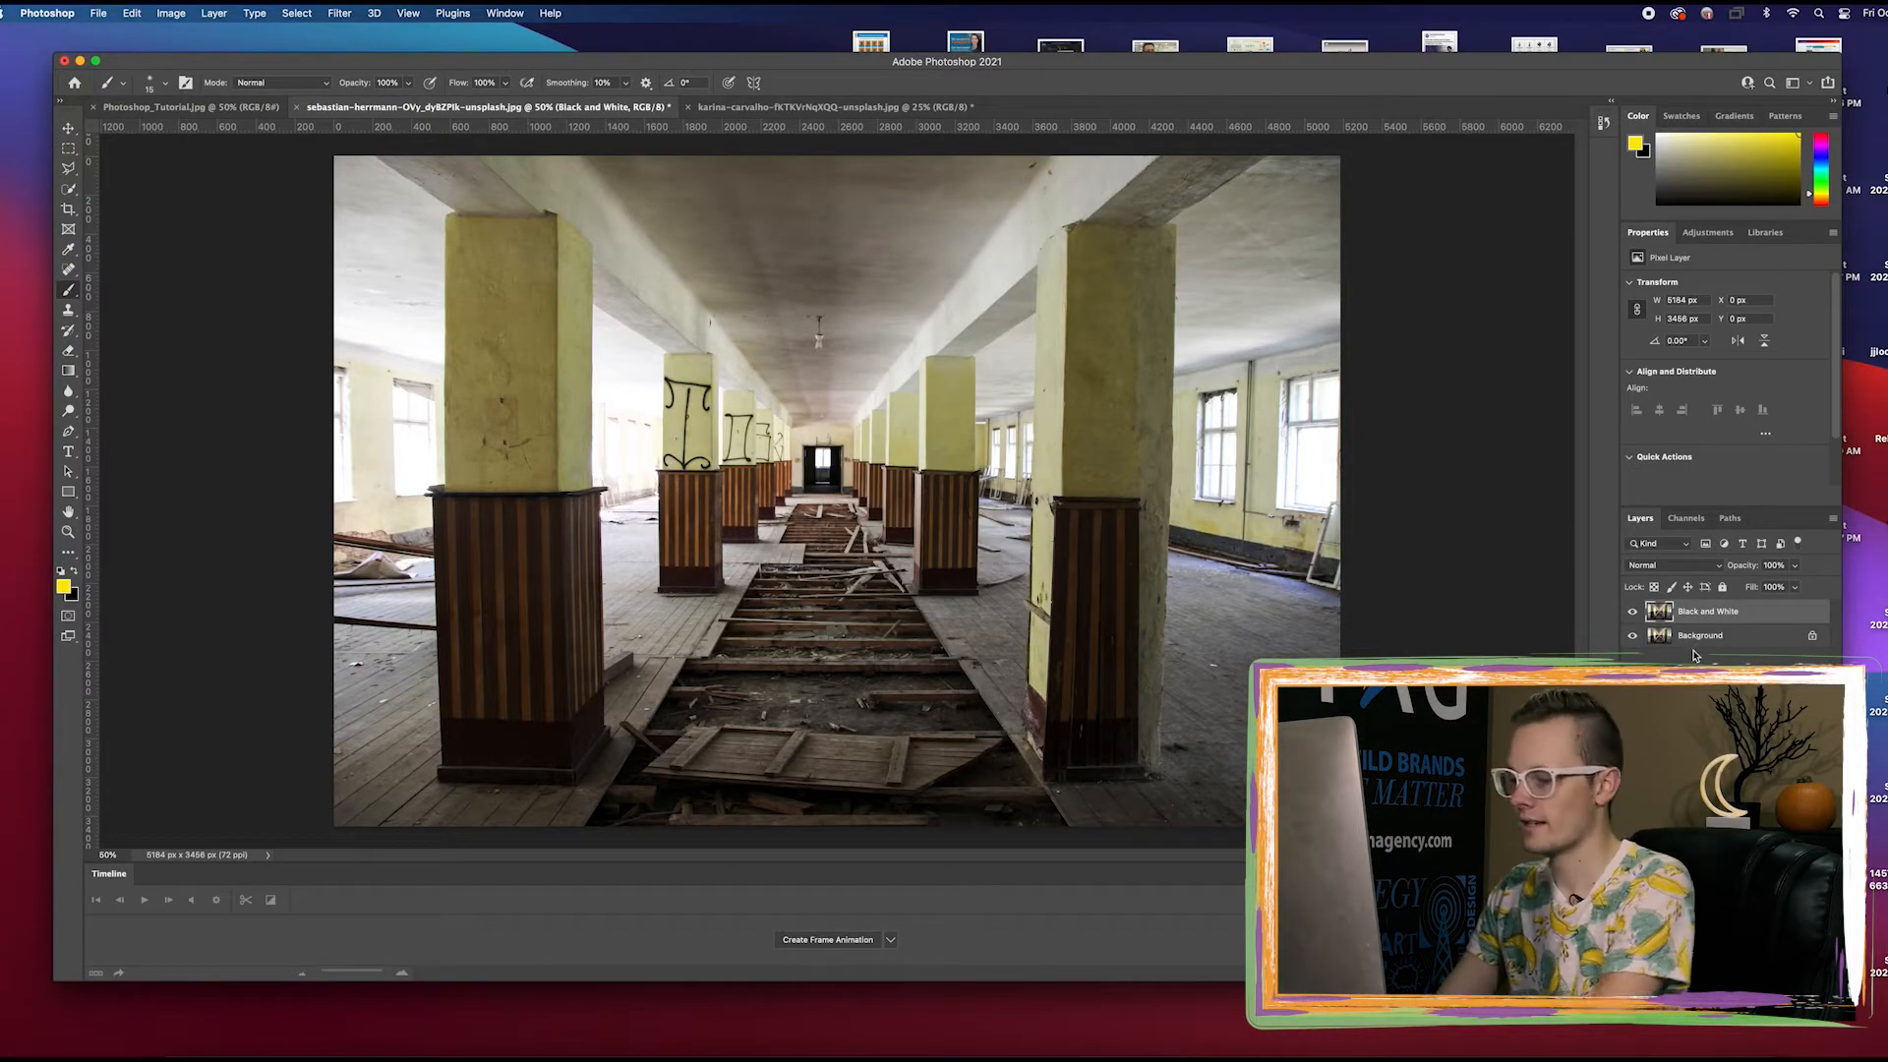
Desaturate the Black and White layer
click(168, 13)
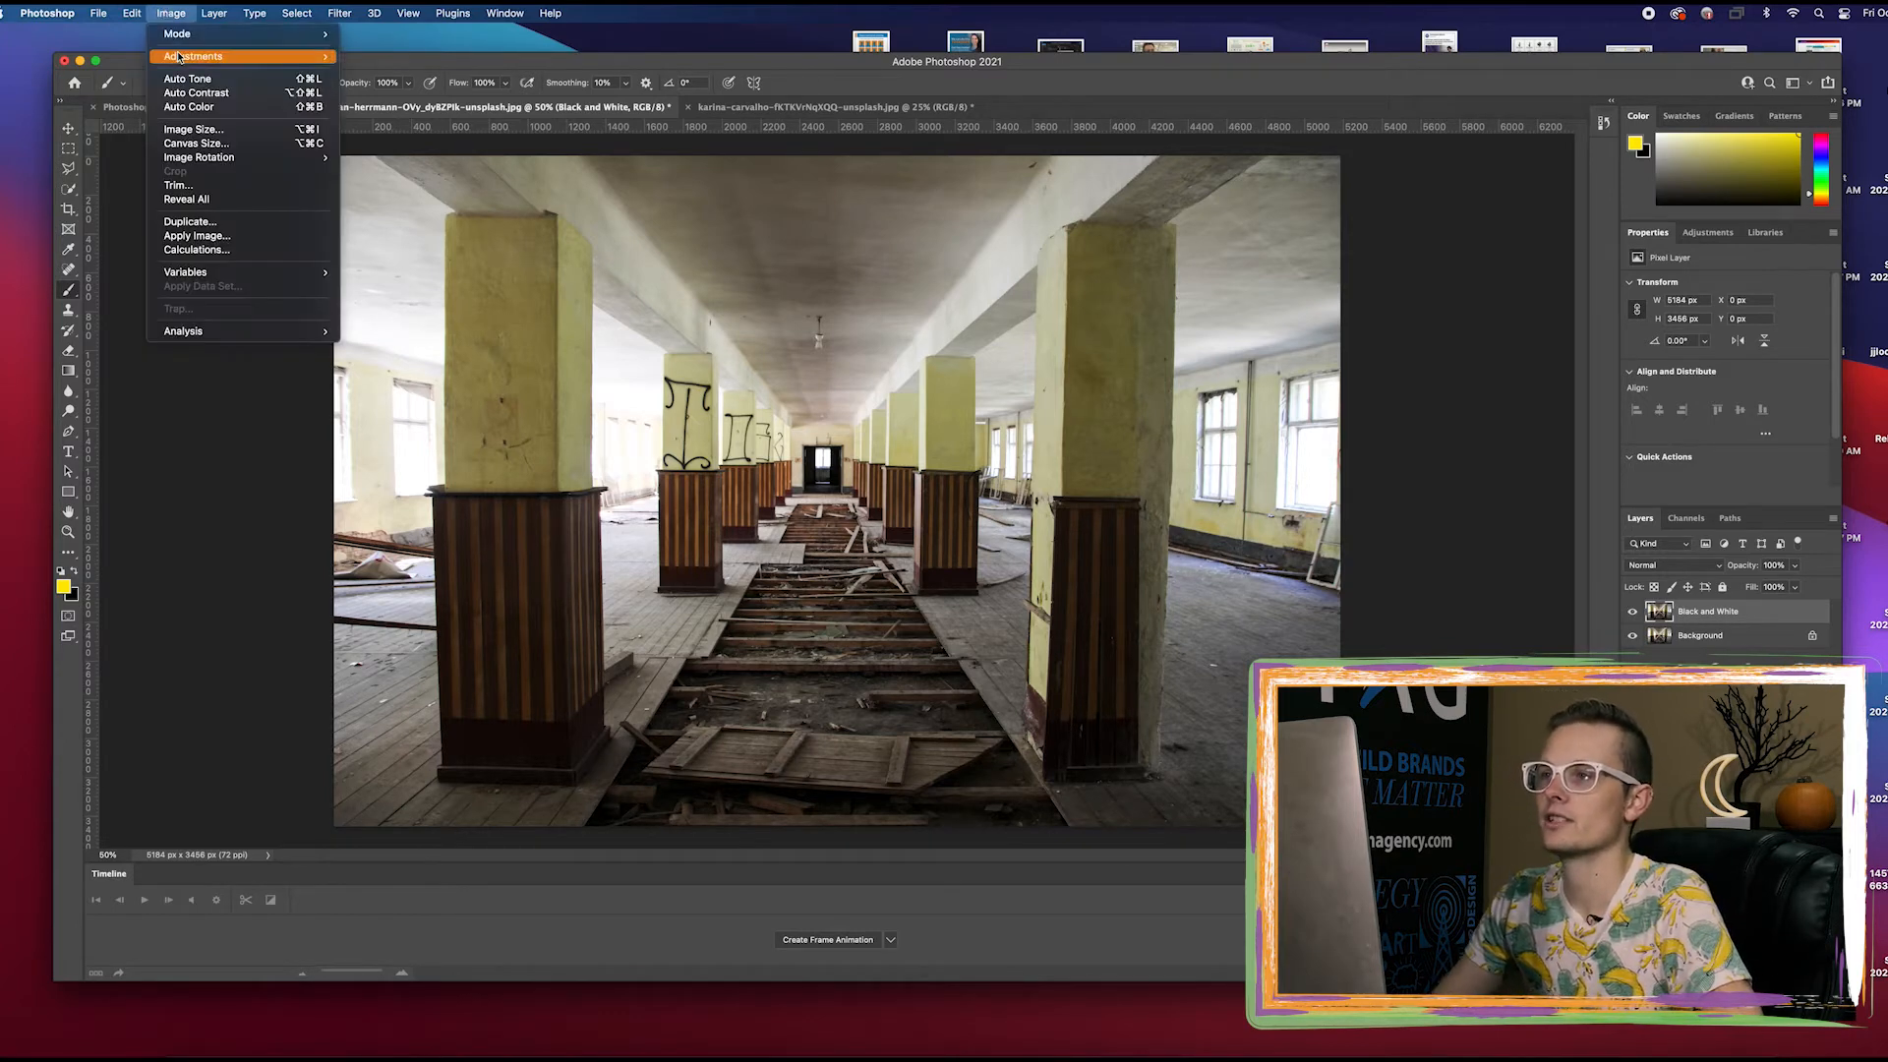
mouse_move(236, 56)
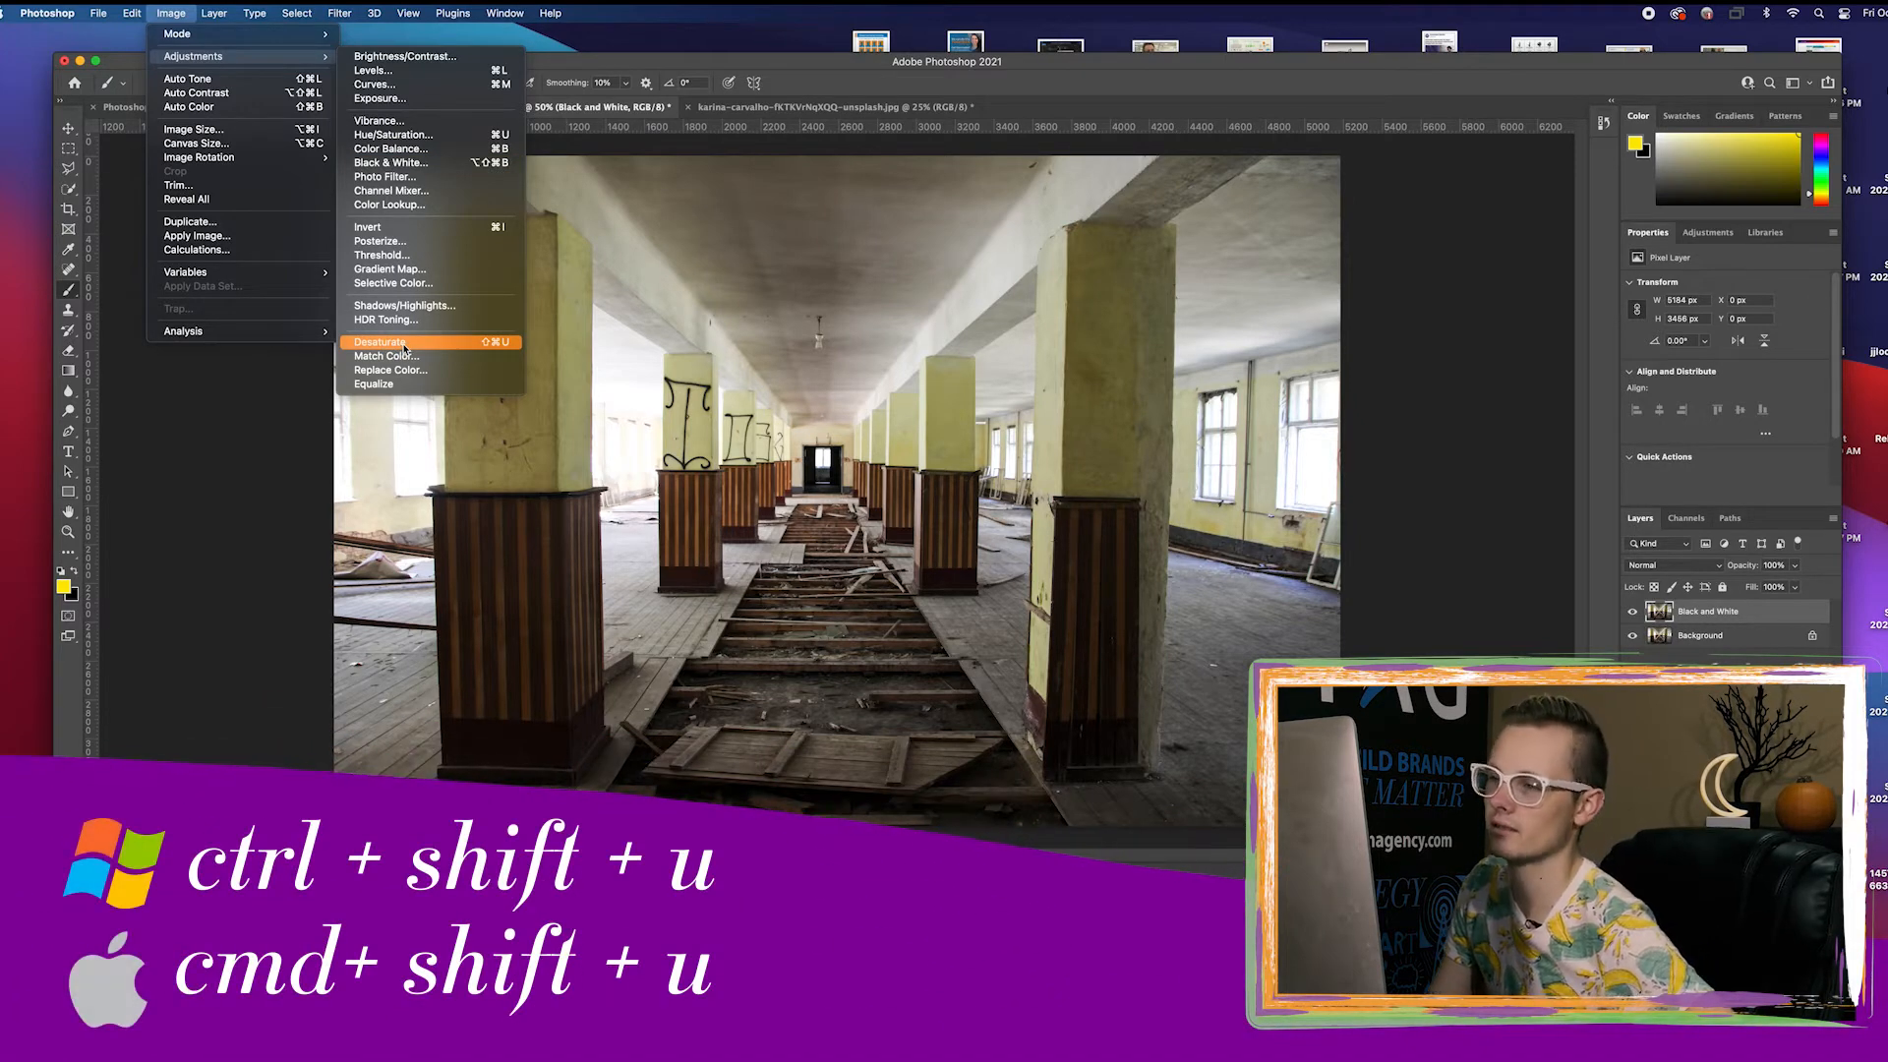
click(964, 449)
key(super+shift+u)
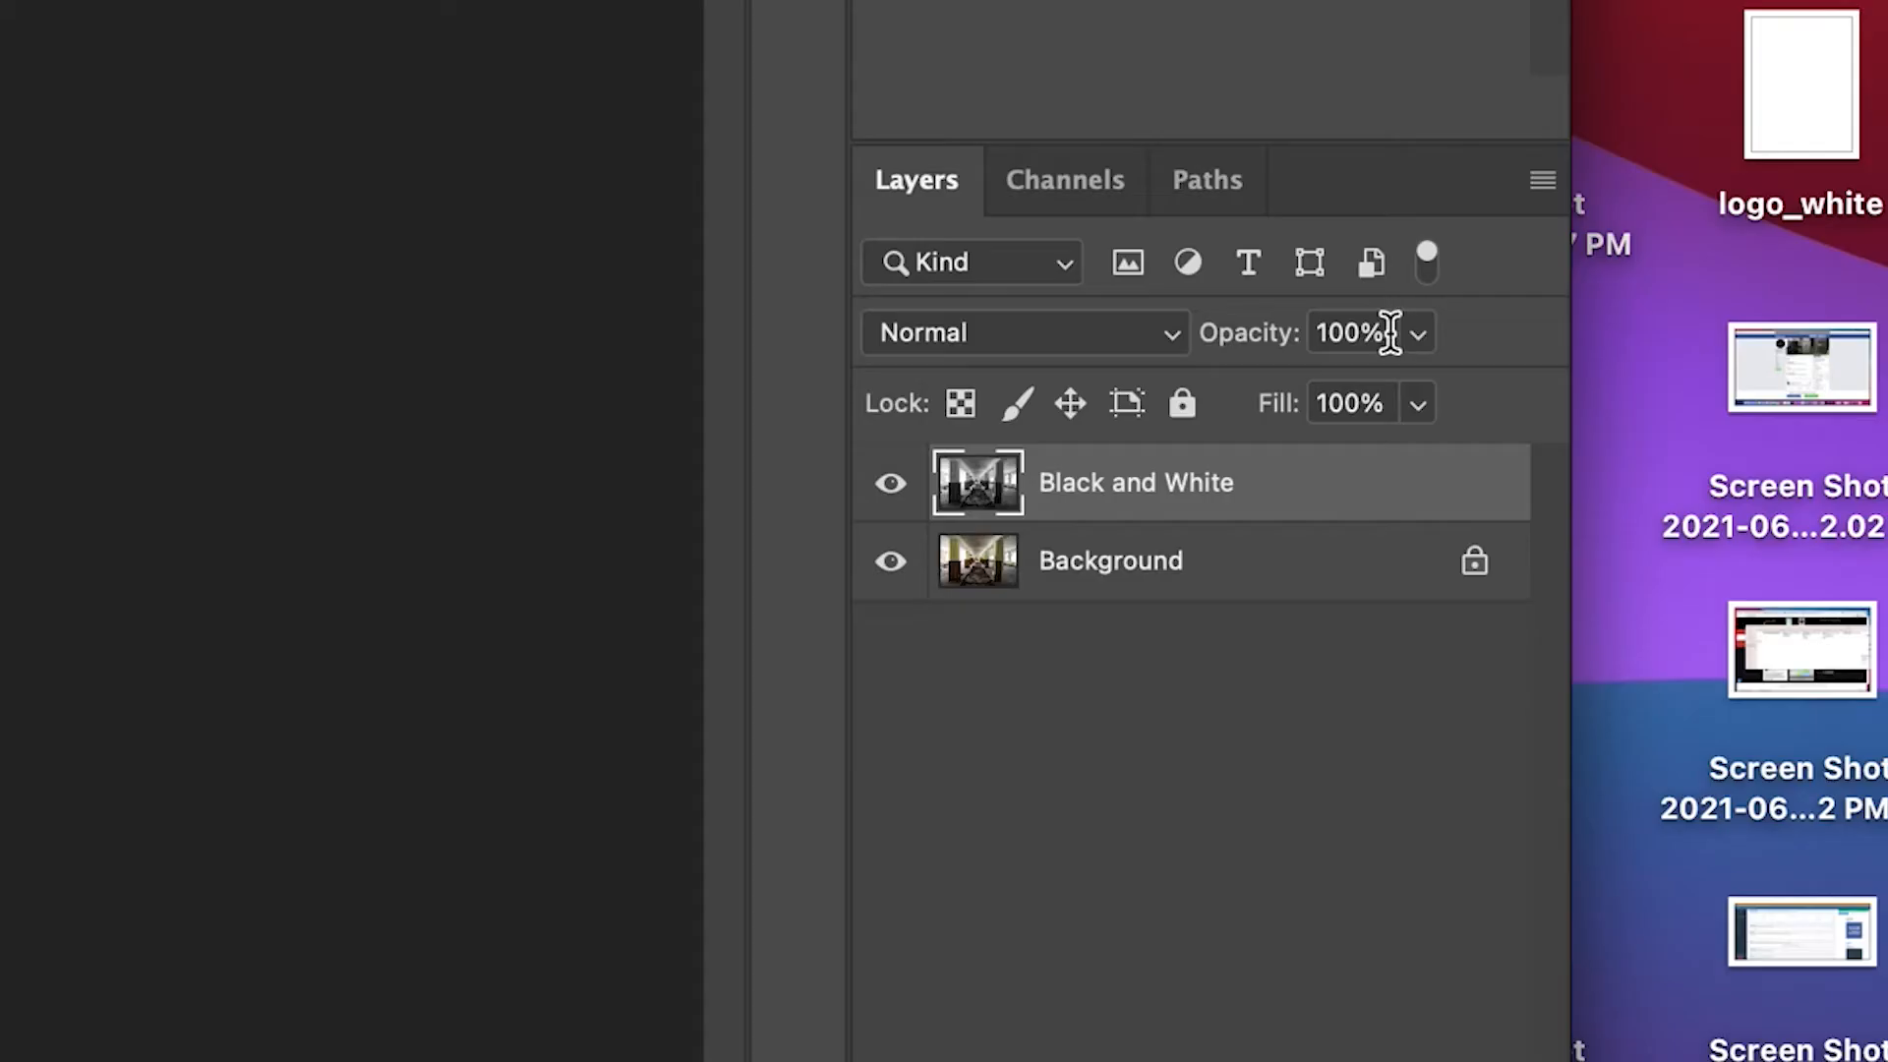
Set the Black and White layer's opacity to 75%
click(1782, 565)
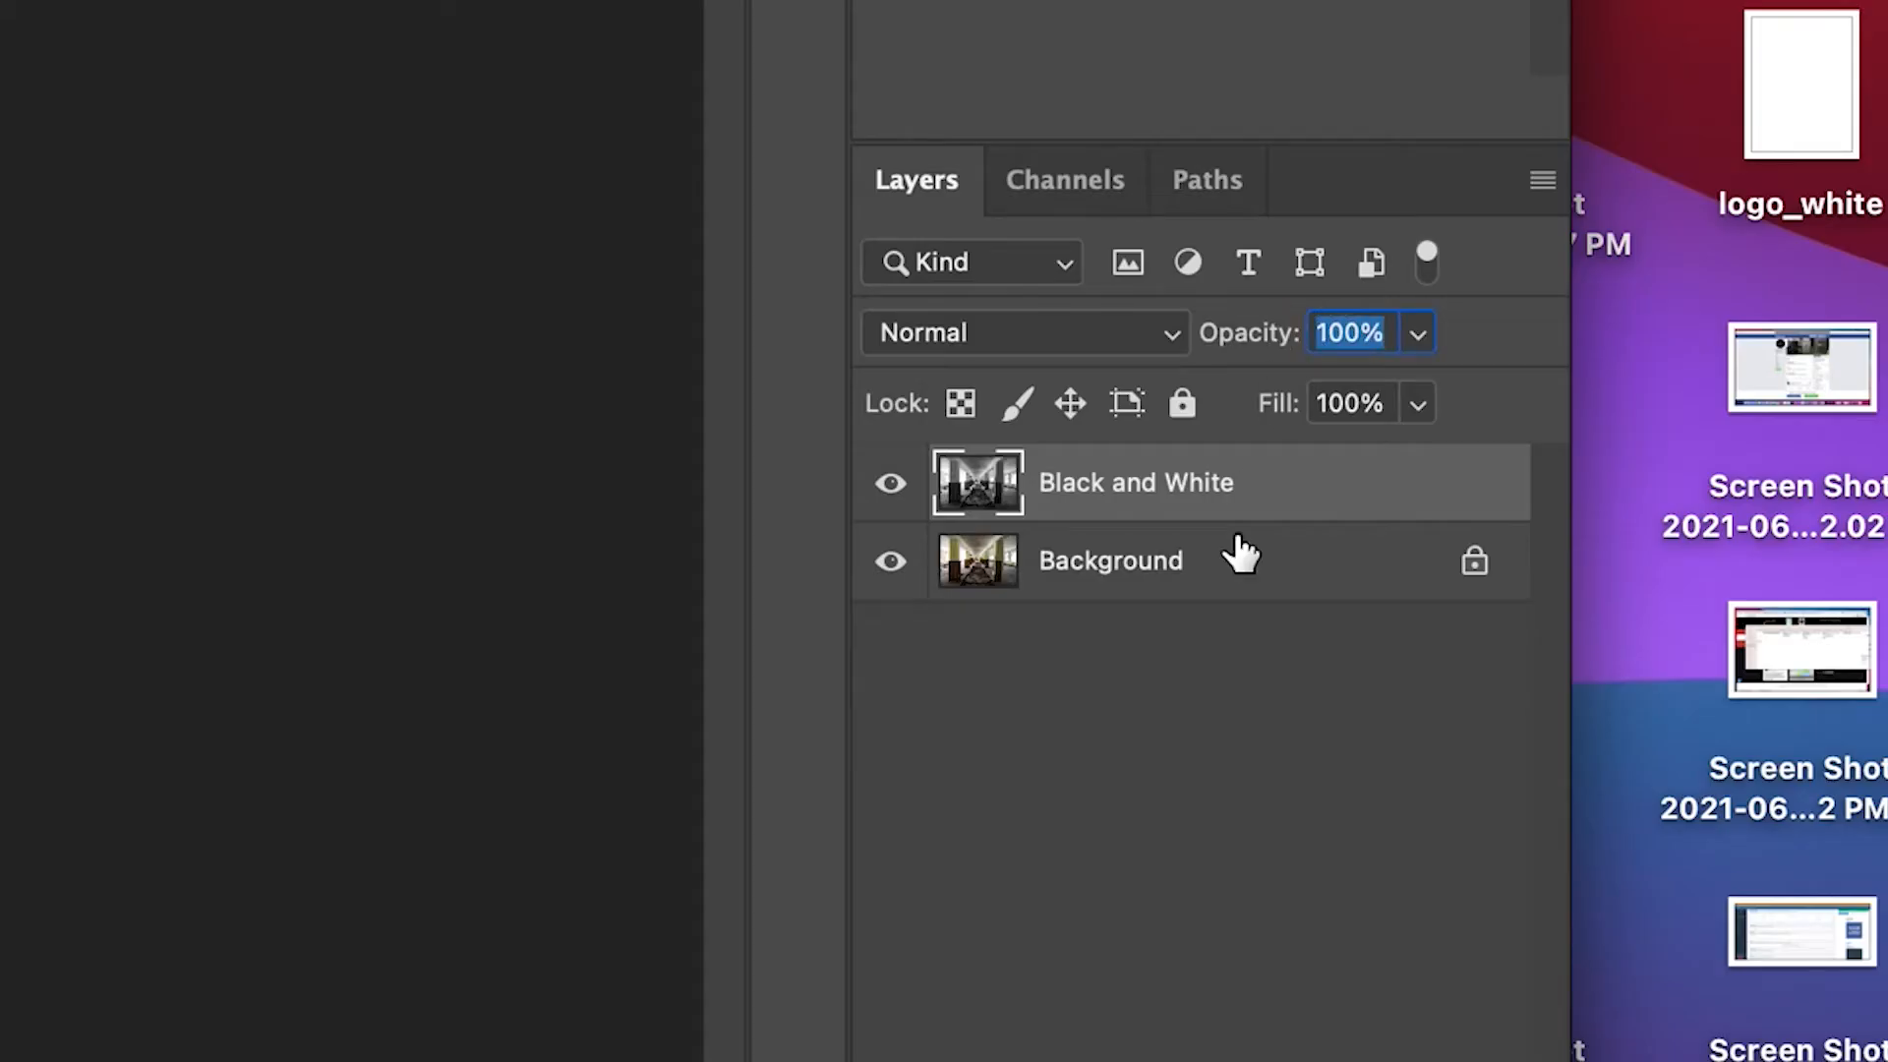
text(87)
key(BackSpace)
key(BackSpace)
text(75)
key(Return)
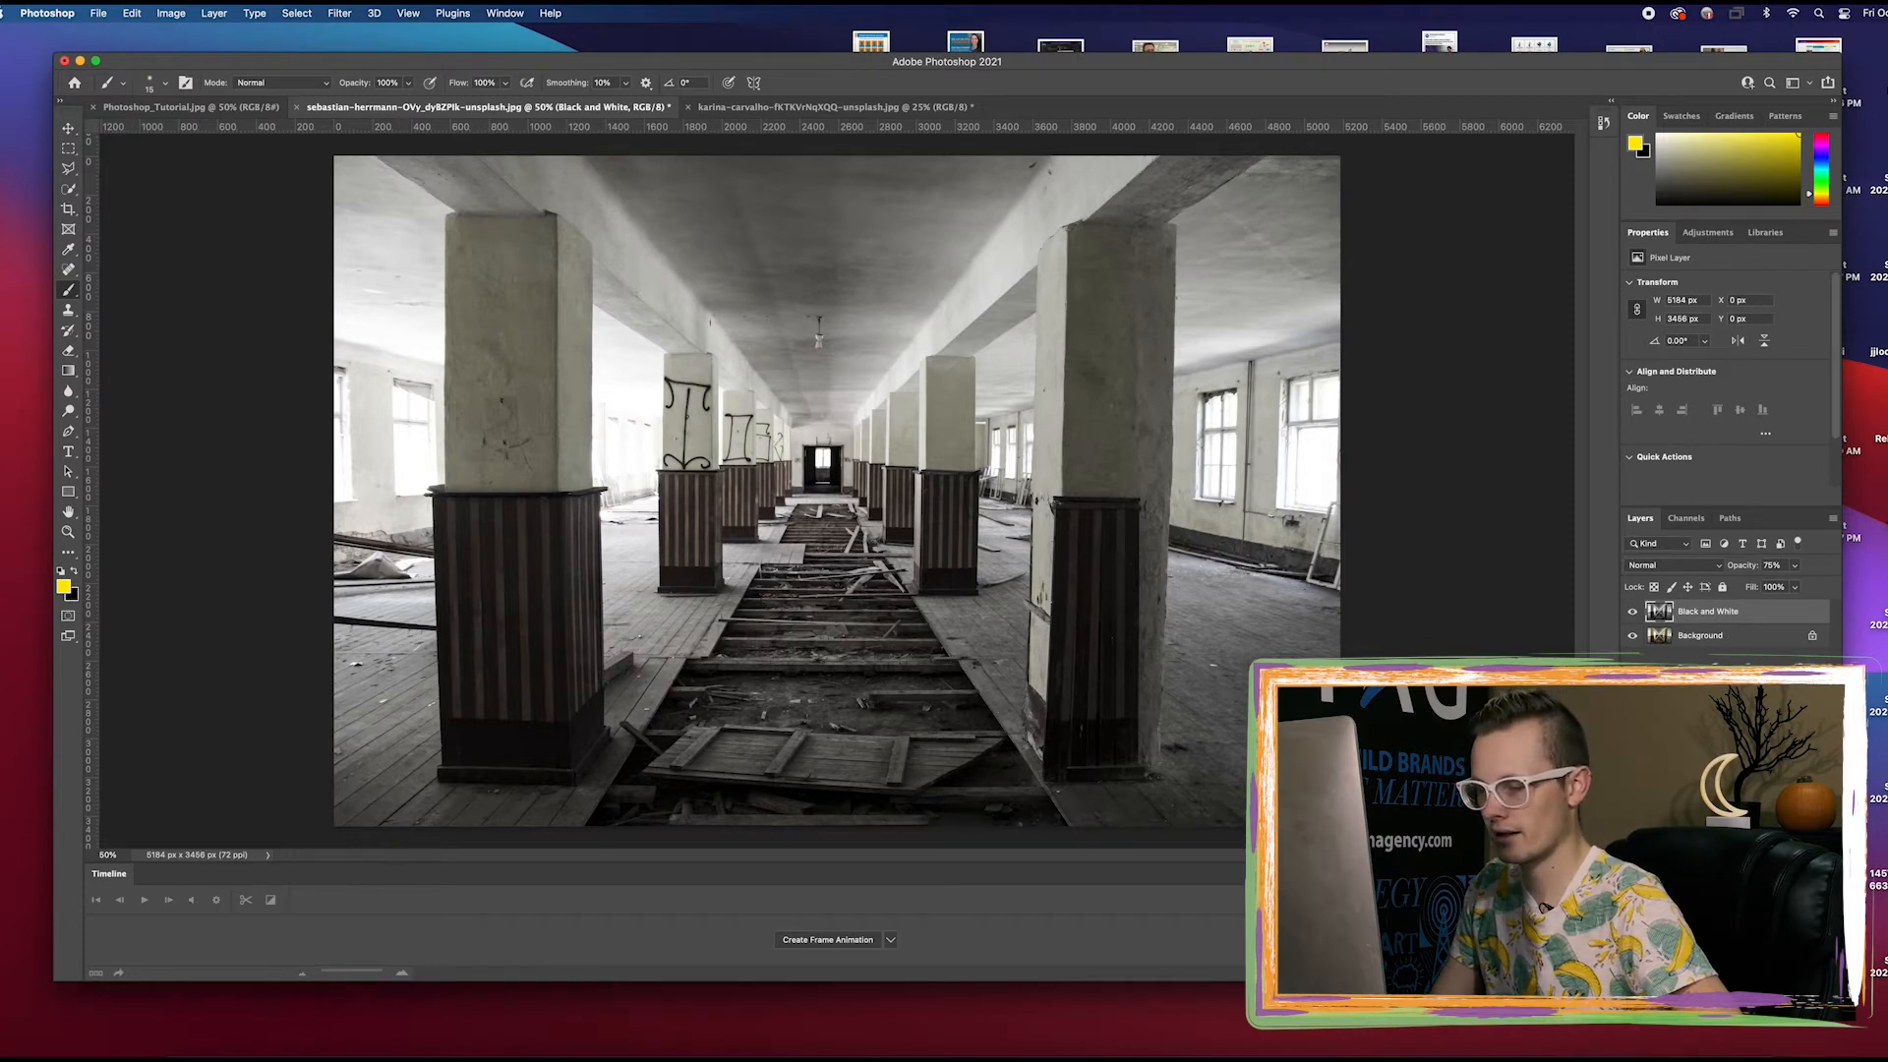
Add a Levels adjustment layer named "Levels" above the Black and White layer and set its midtone value to 0.50
click(214, 12)
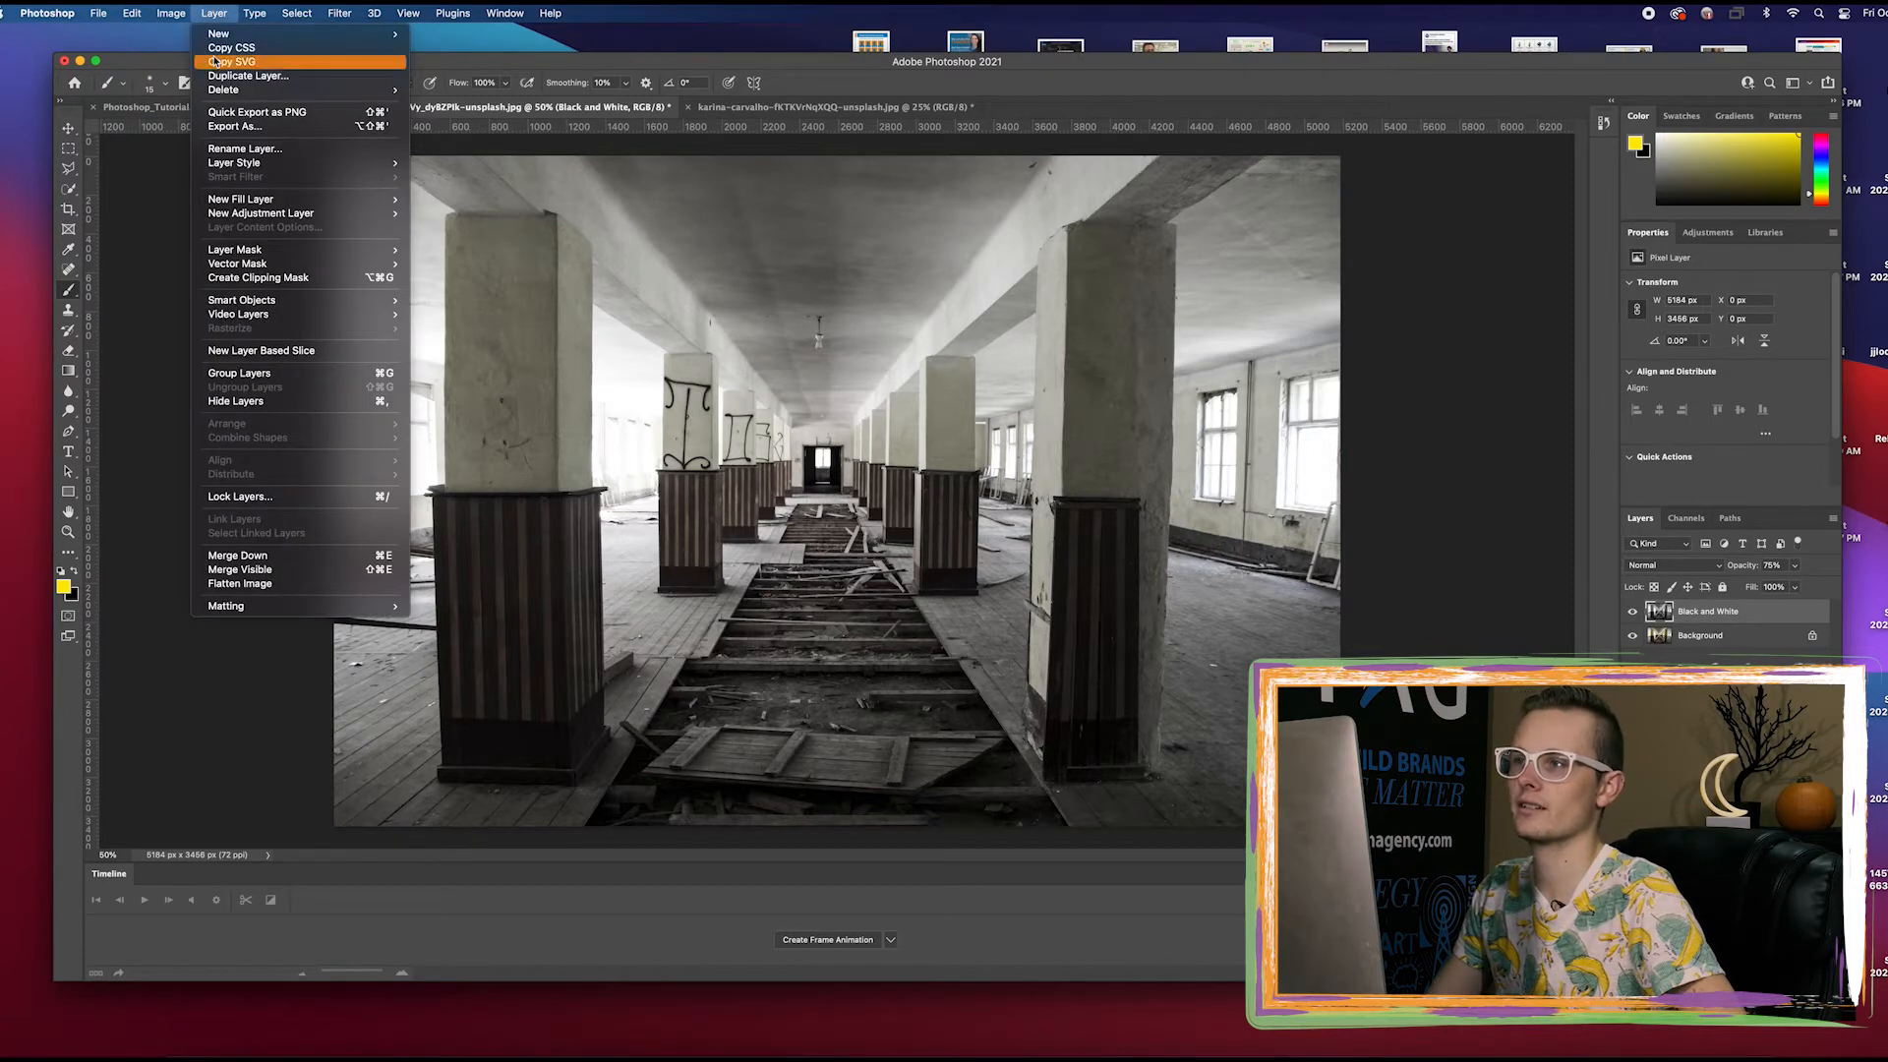
mouse_move(264, 214)
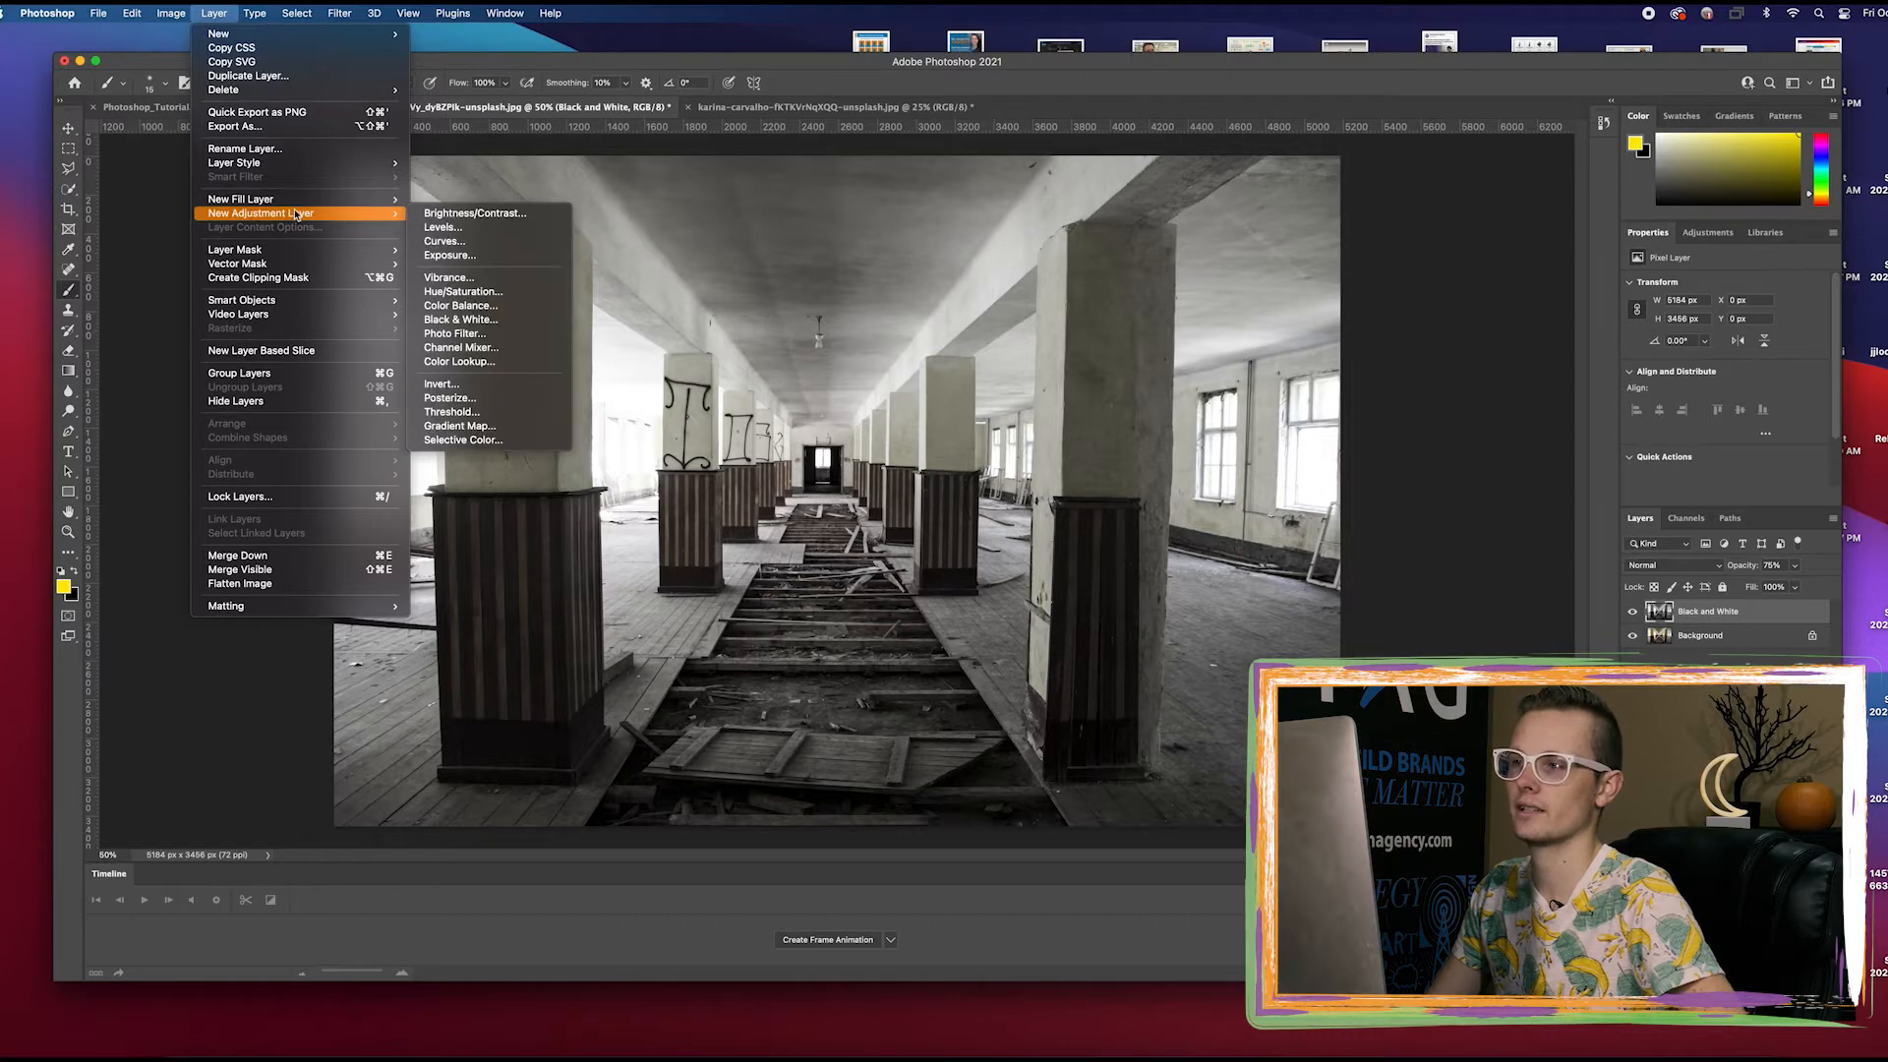
click(444, 227)
text(Levels)
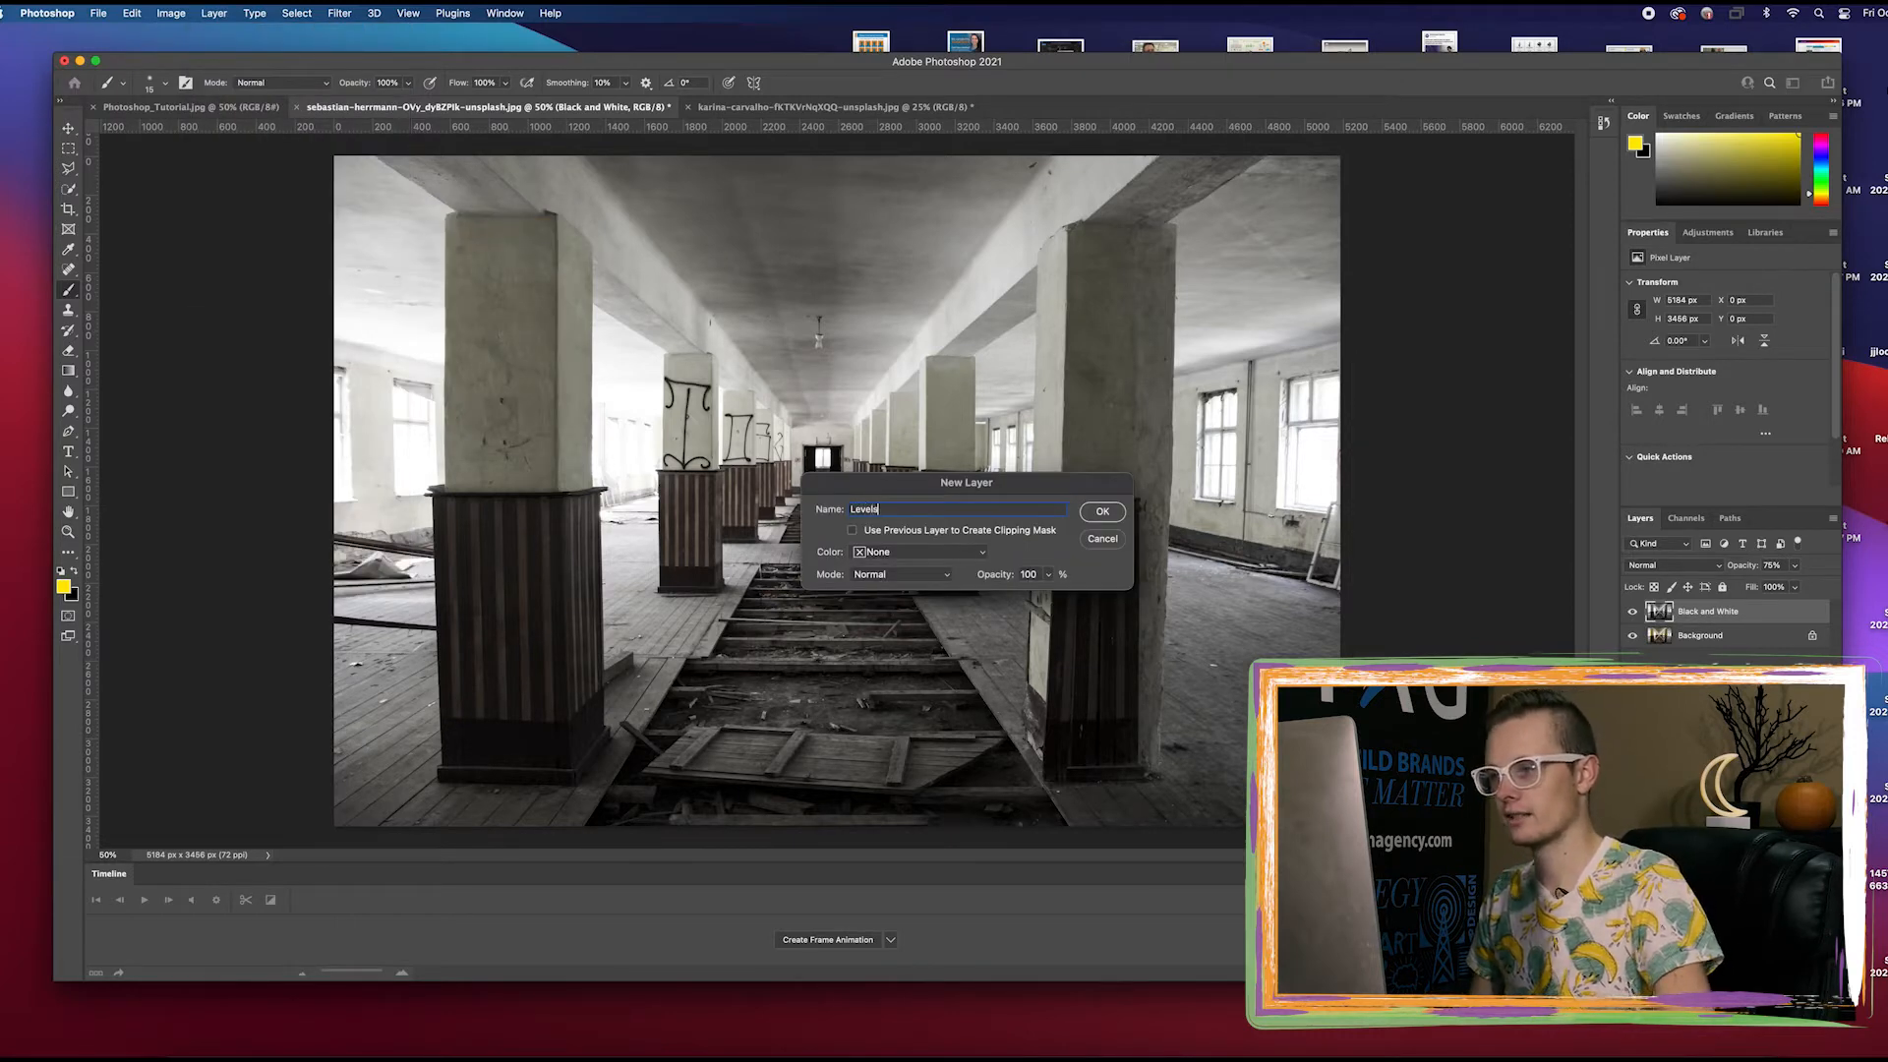
key(Return)
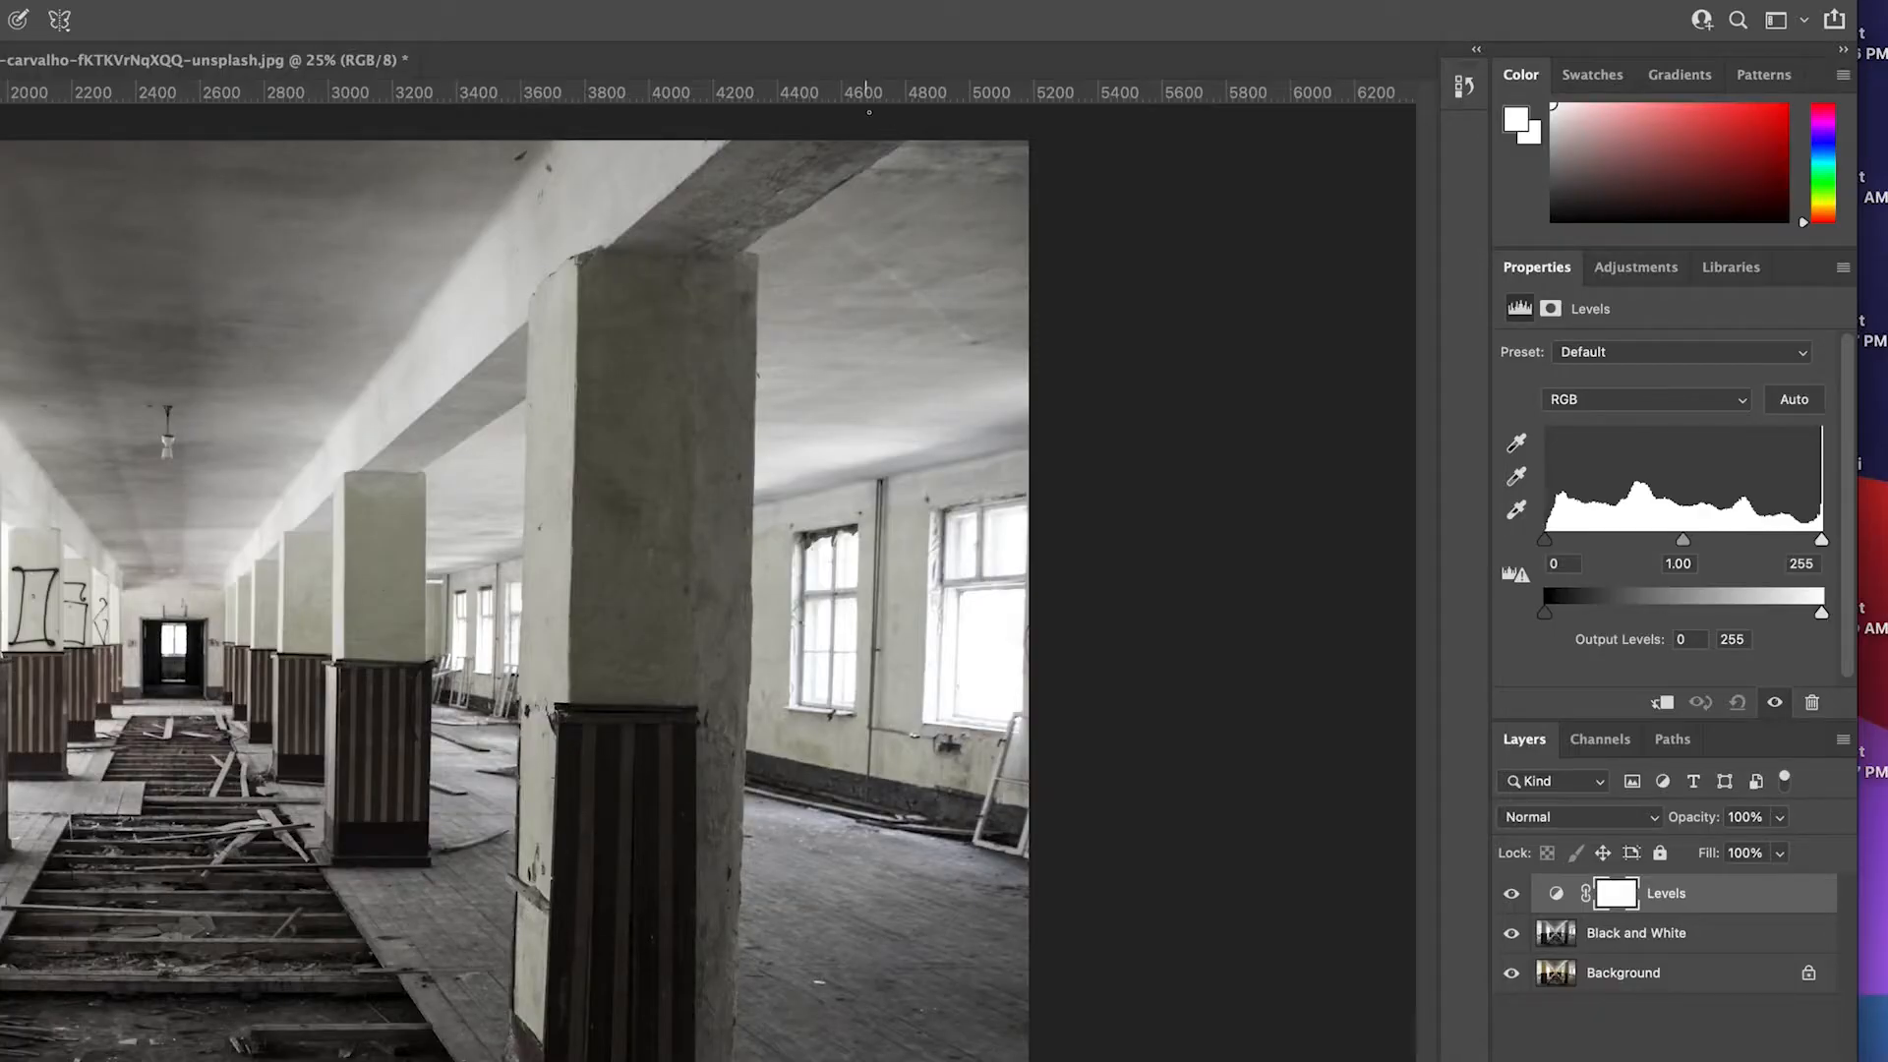
click(1691, 563)
key(BackSpace)
text(.50)
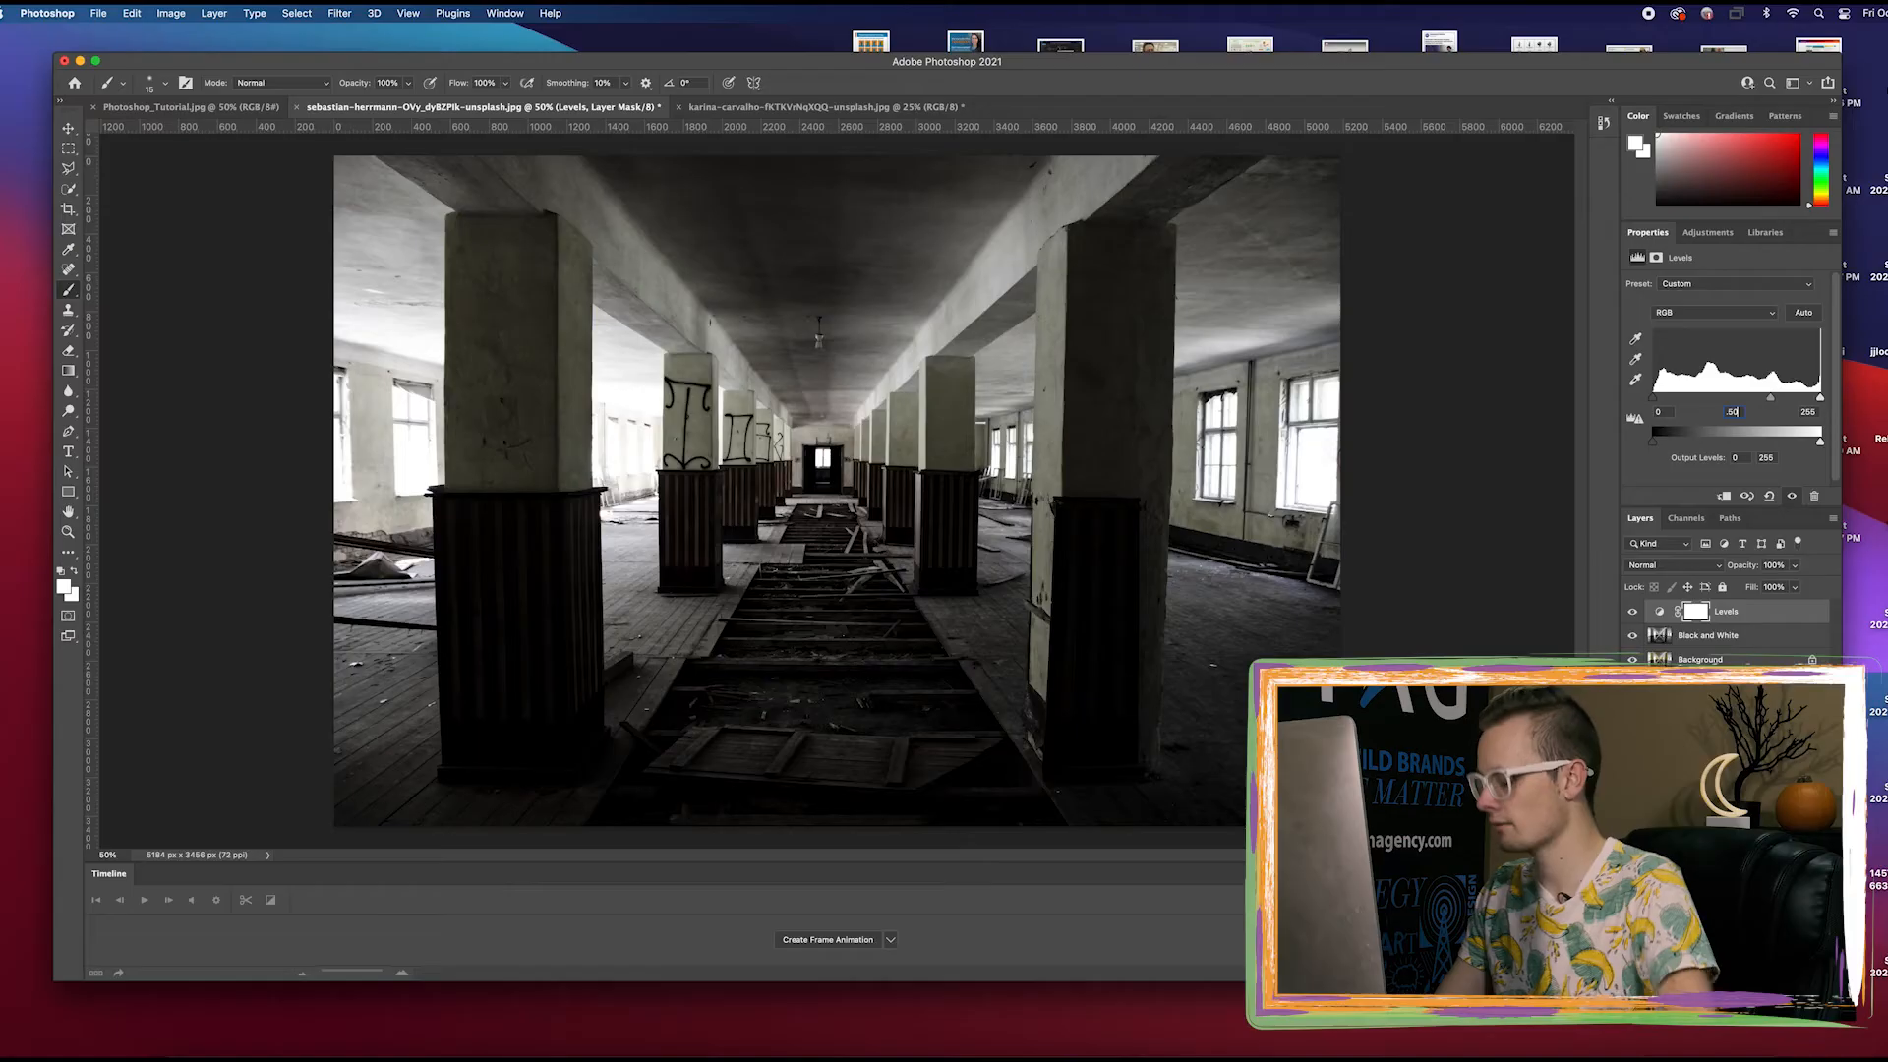
Add an Exposure adjustment layer named "Exposure" above the Levels layer and set its exposure to -1
click(205, 11)
mouse_move(324, 213)
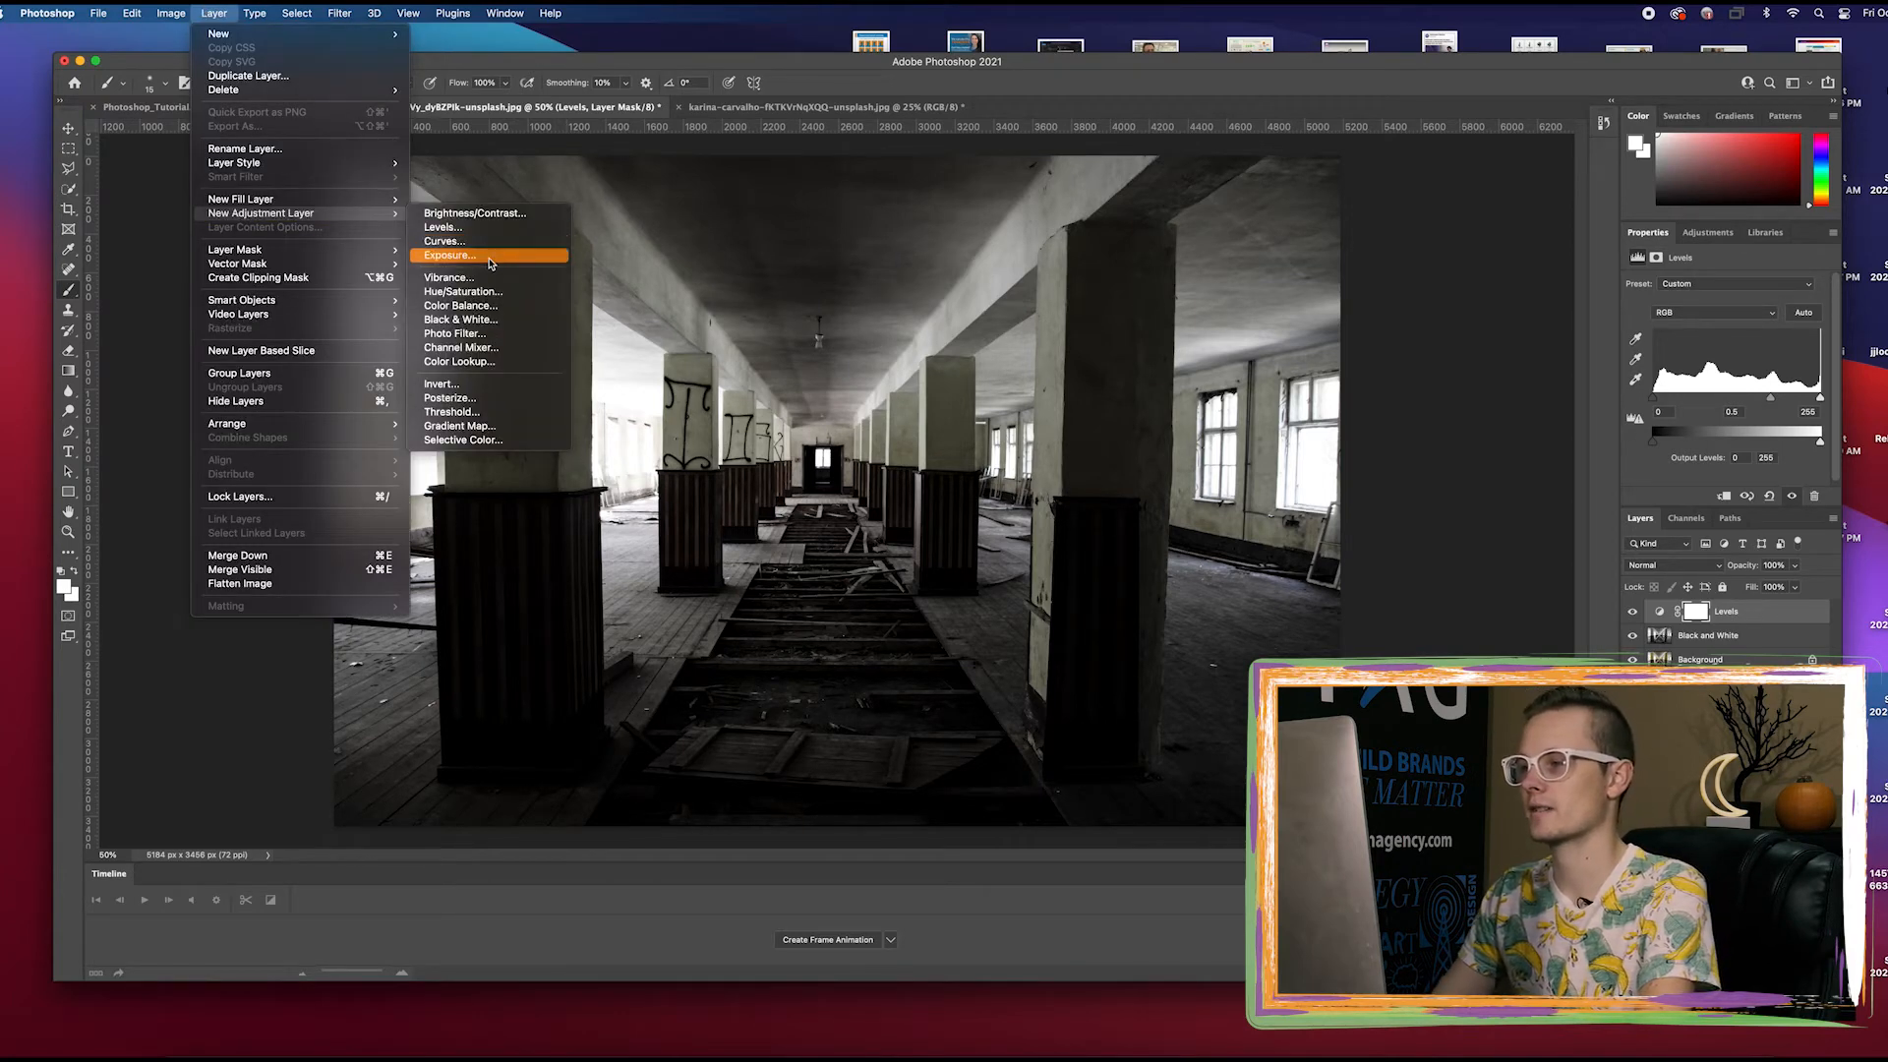
click(457, 256)
text(Exps0)
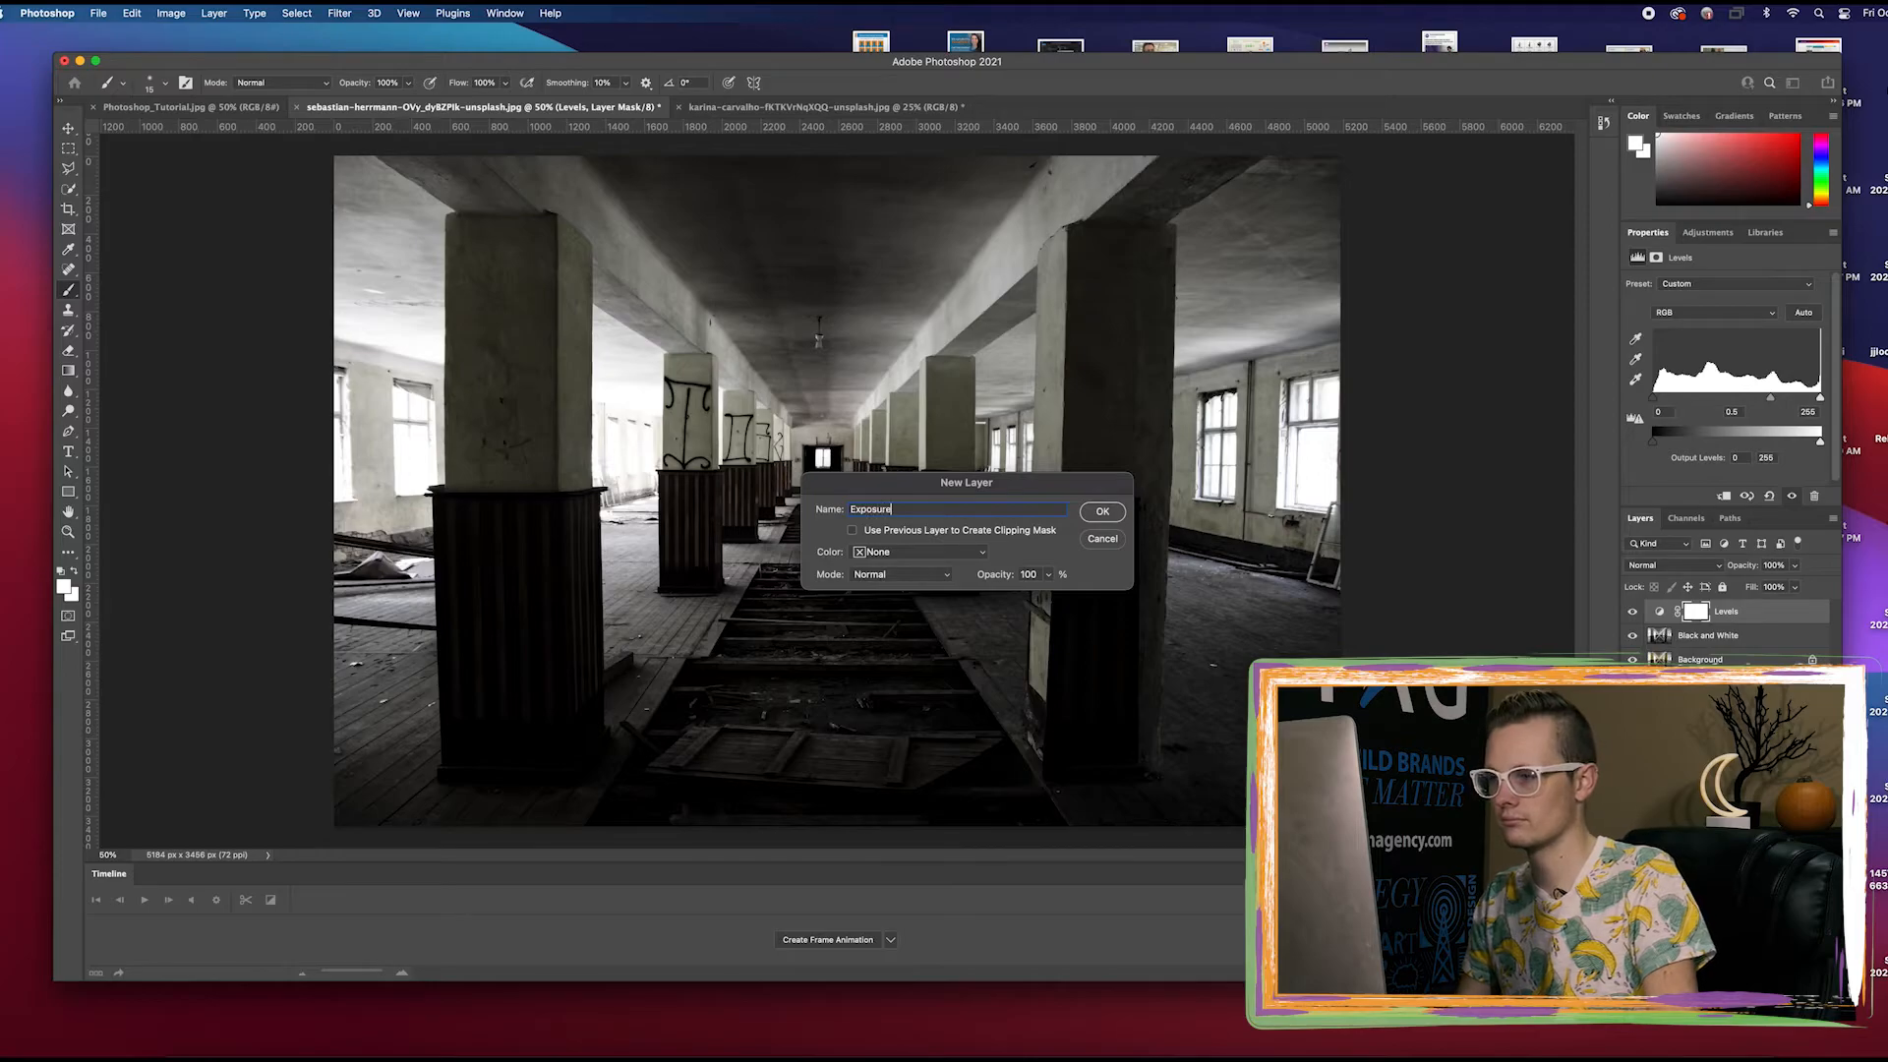
key(Return)
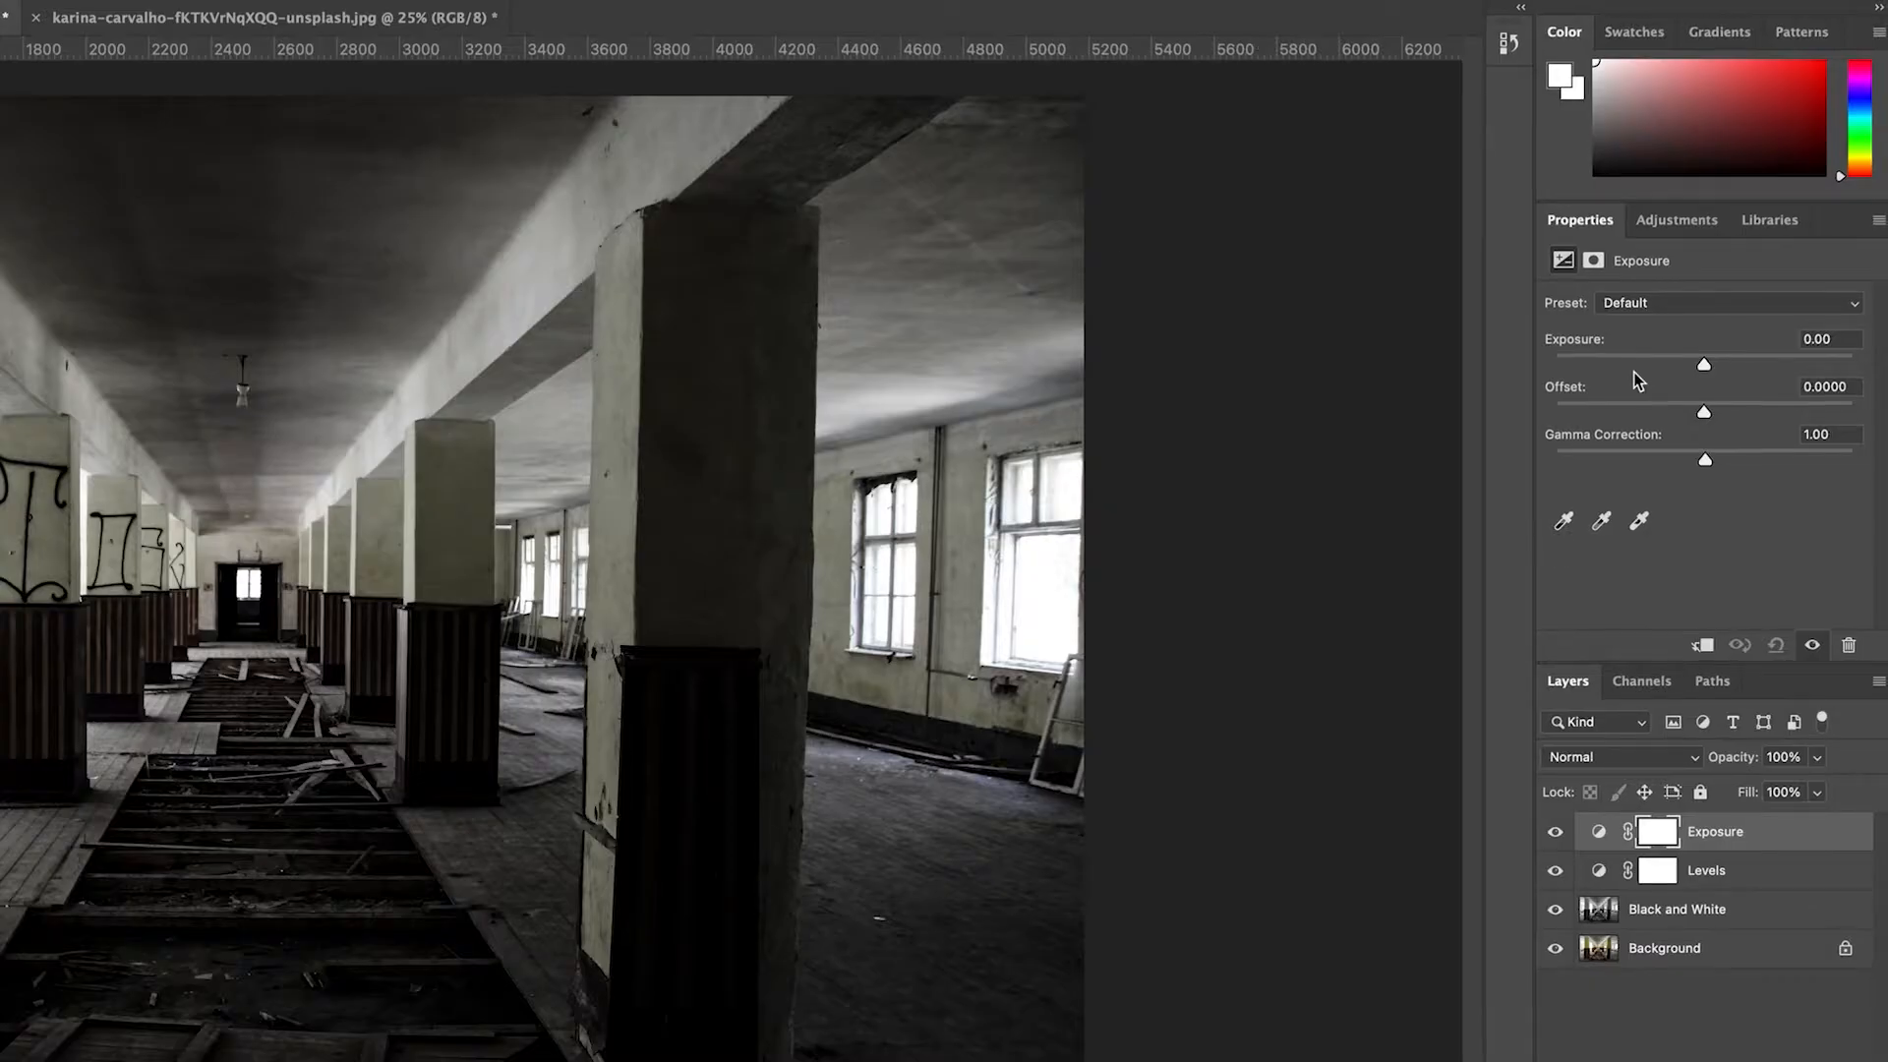
click(1829, 339)
text(-1)
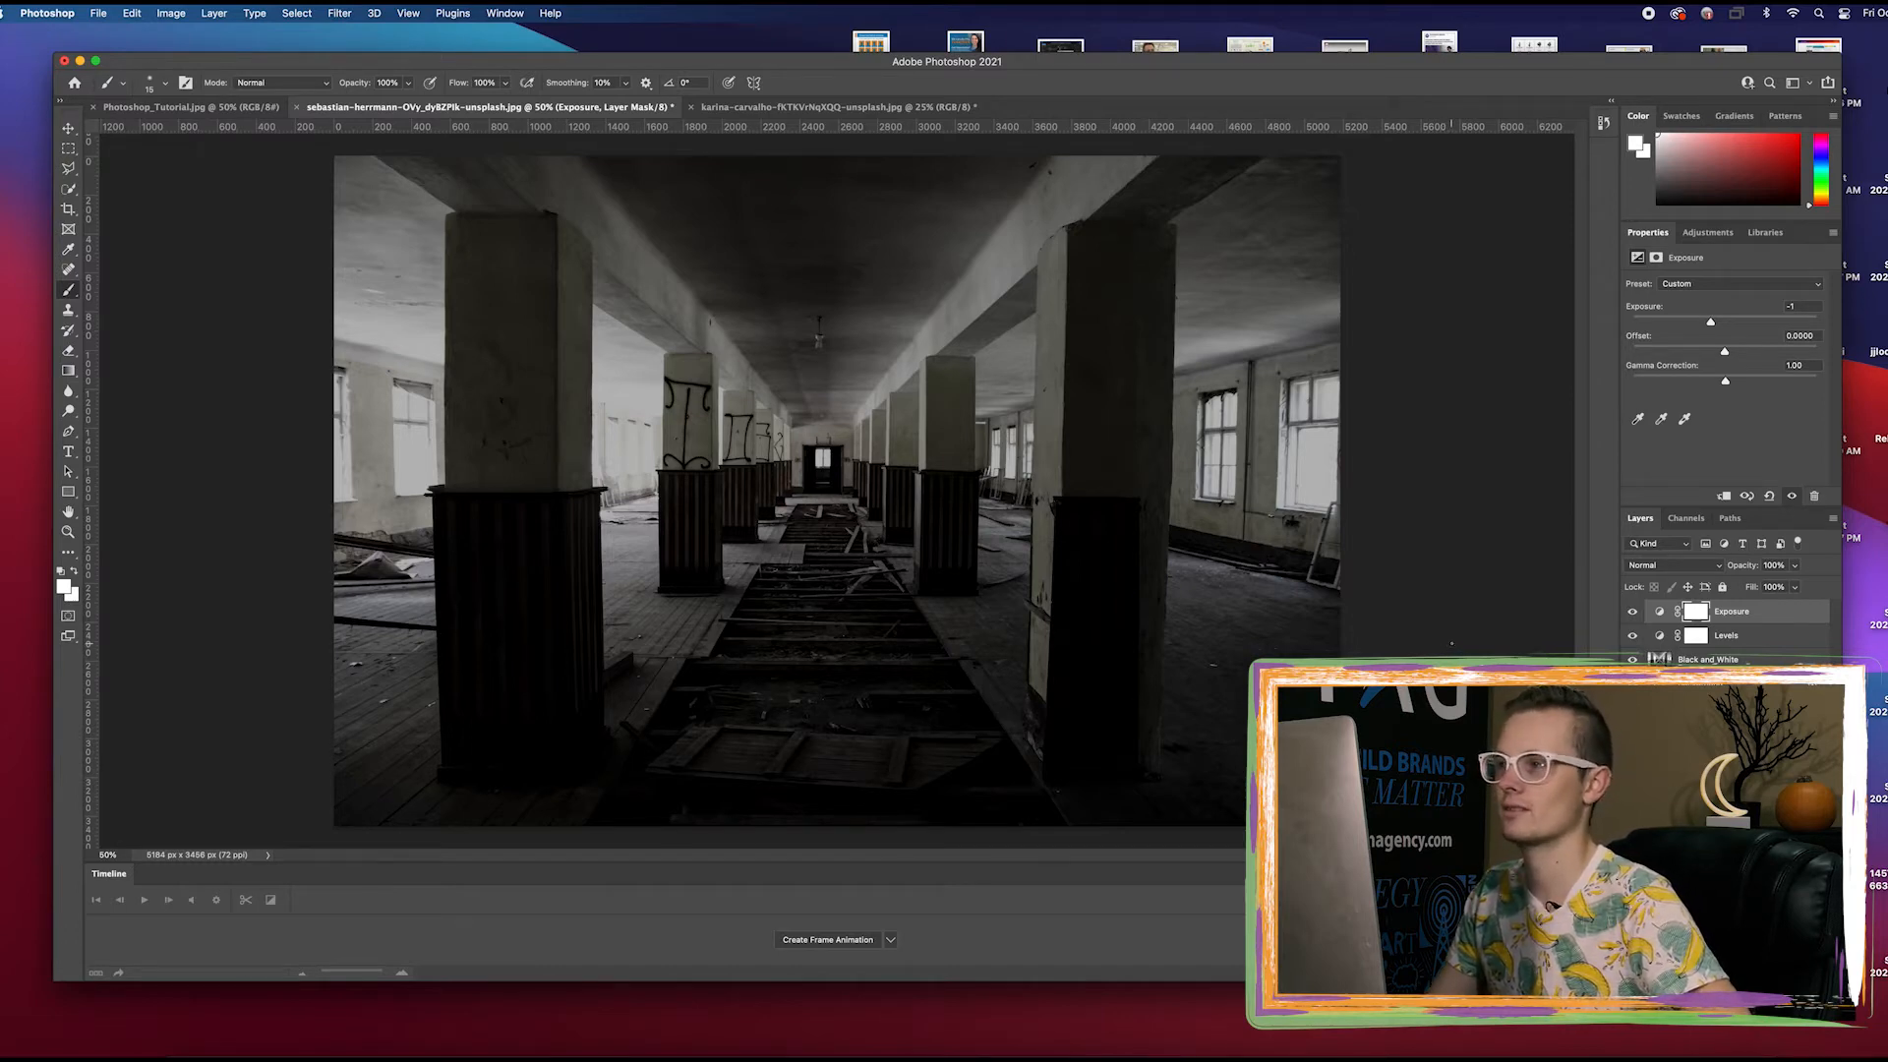
Switch to the photo of the levitating man and desaturate it
click(843, 108)
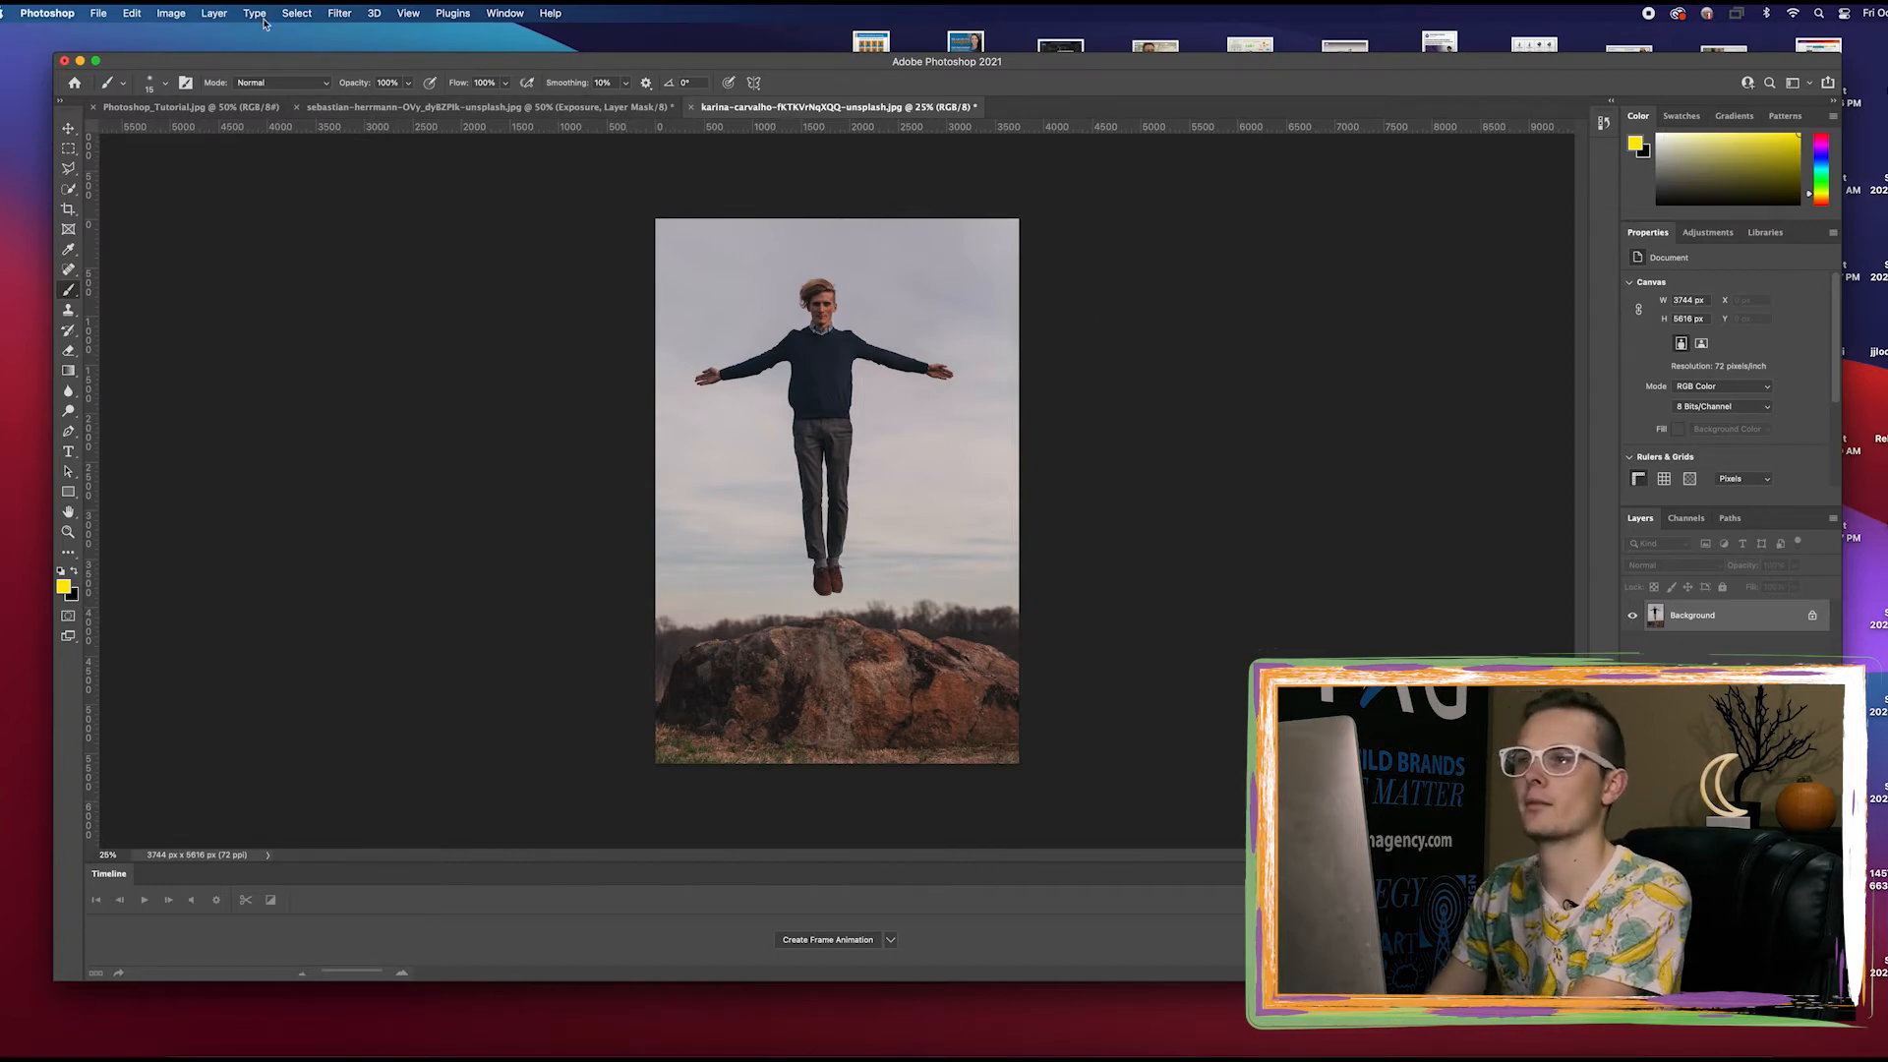
click(173, 12)
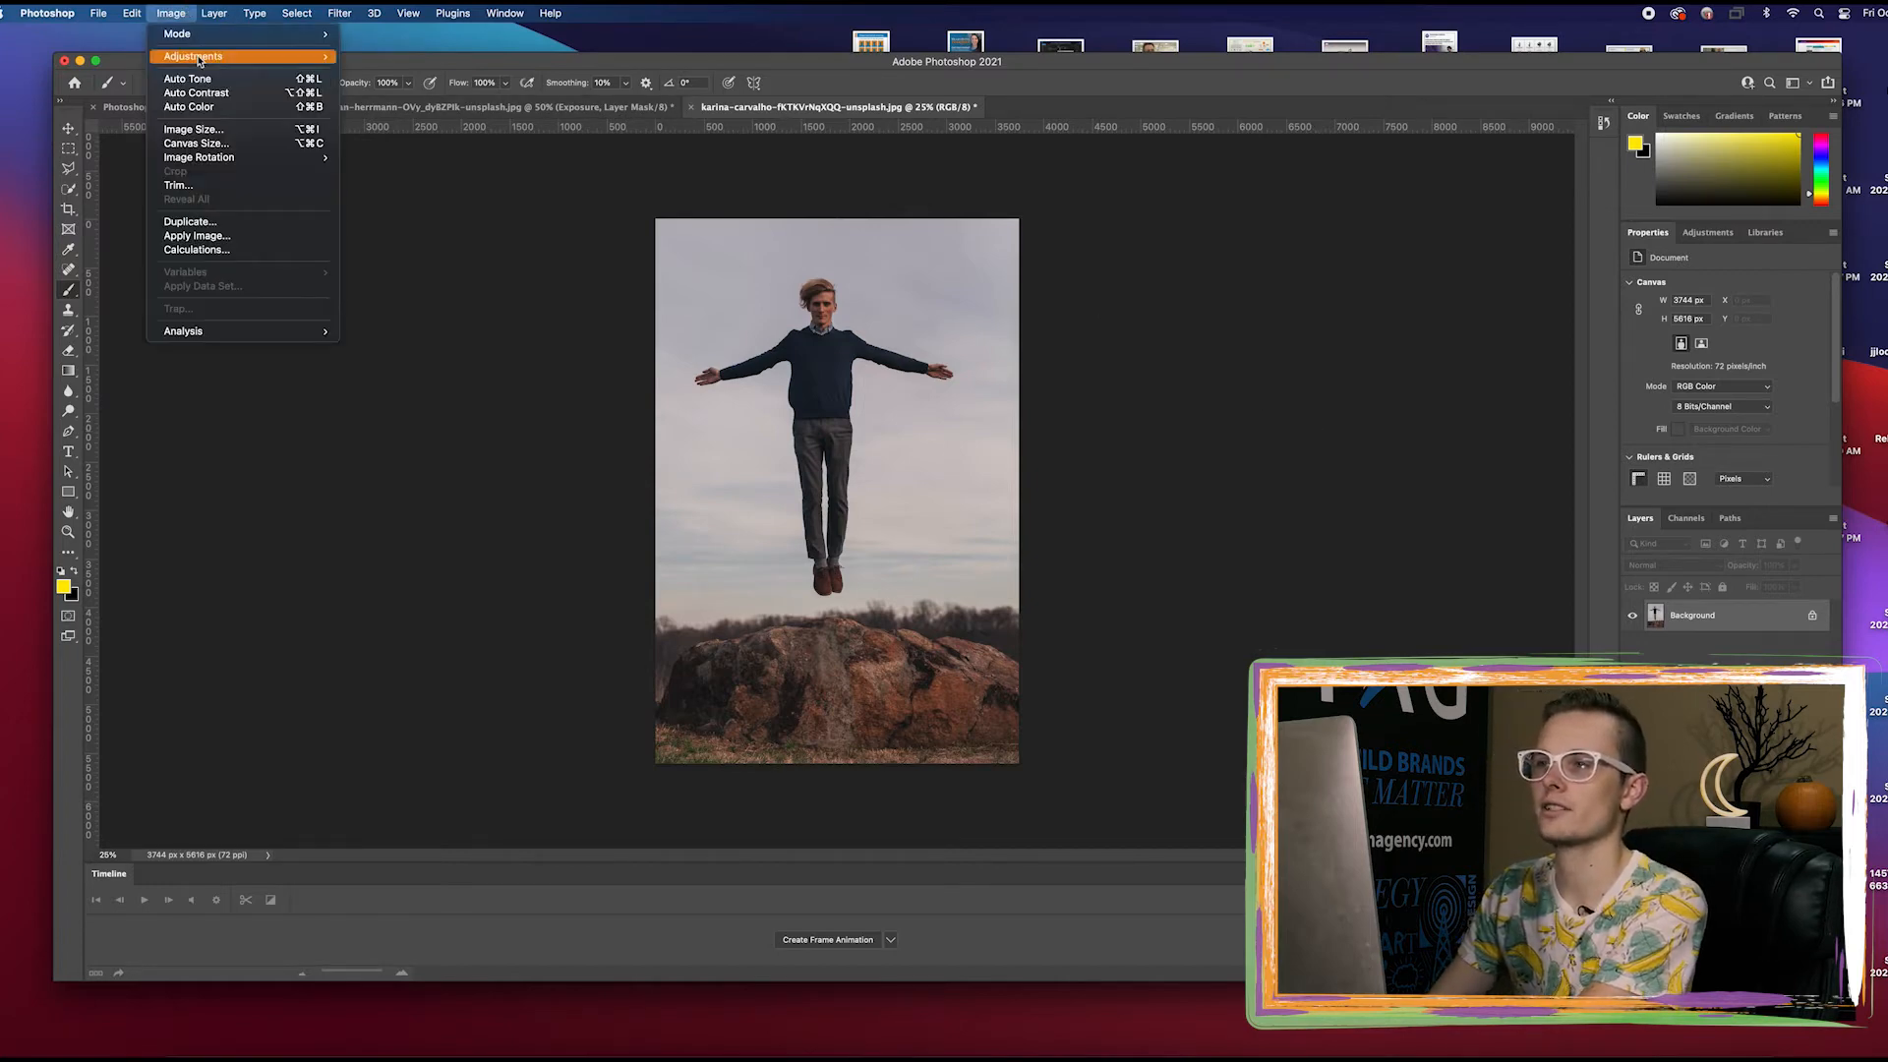
mouse_move(226, 56)
click(423, 344)
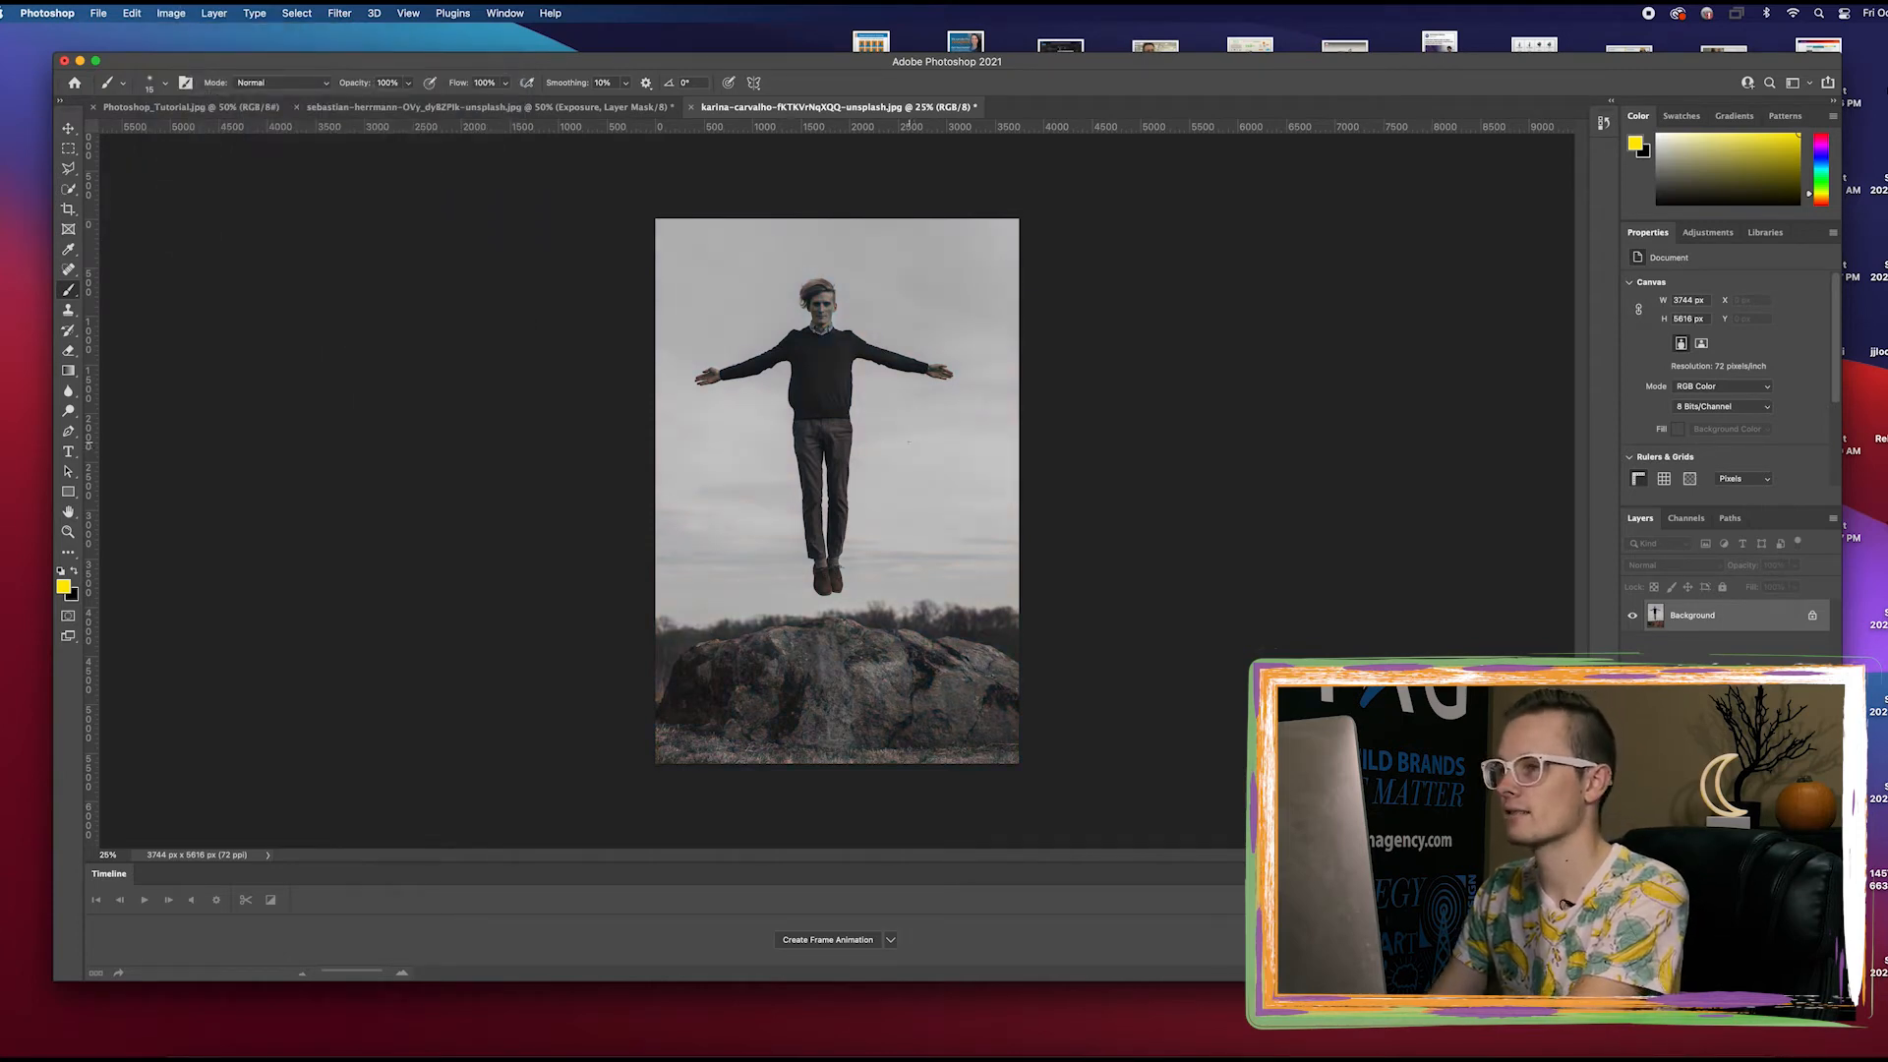
Start Select and Mask from the Polygonal Lasso tool and automatically select the man as the subject
click(66, 169)
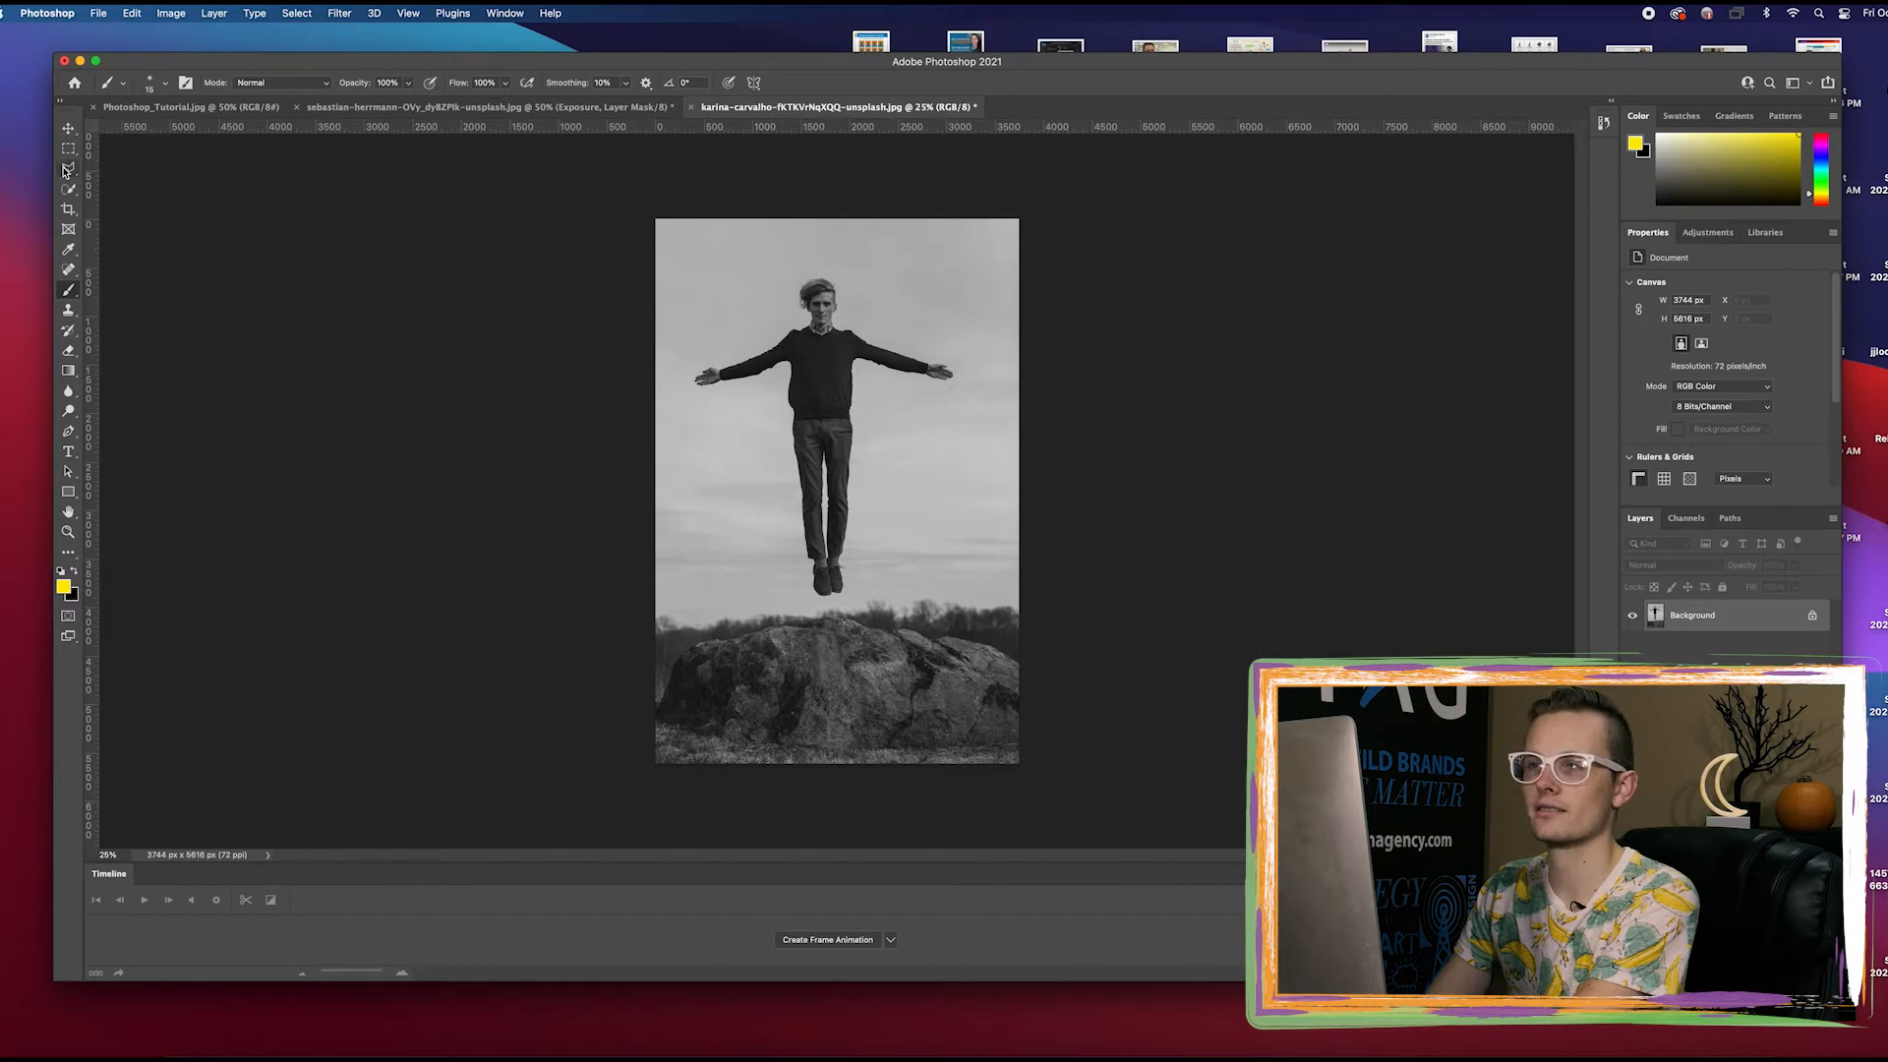
right_click(66, 169)
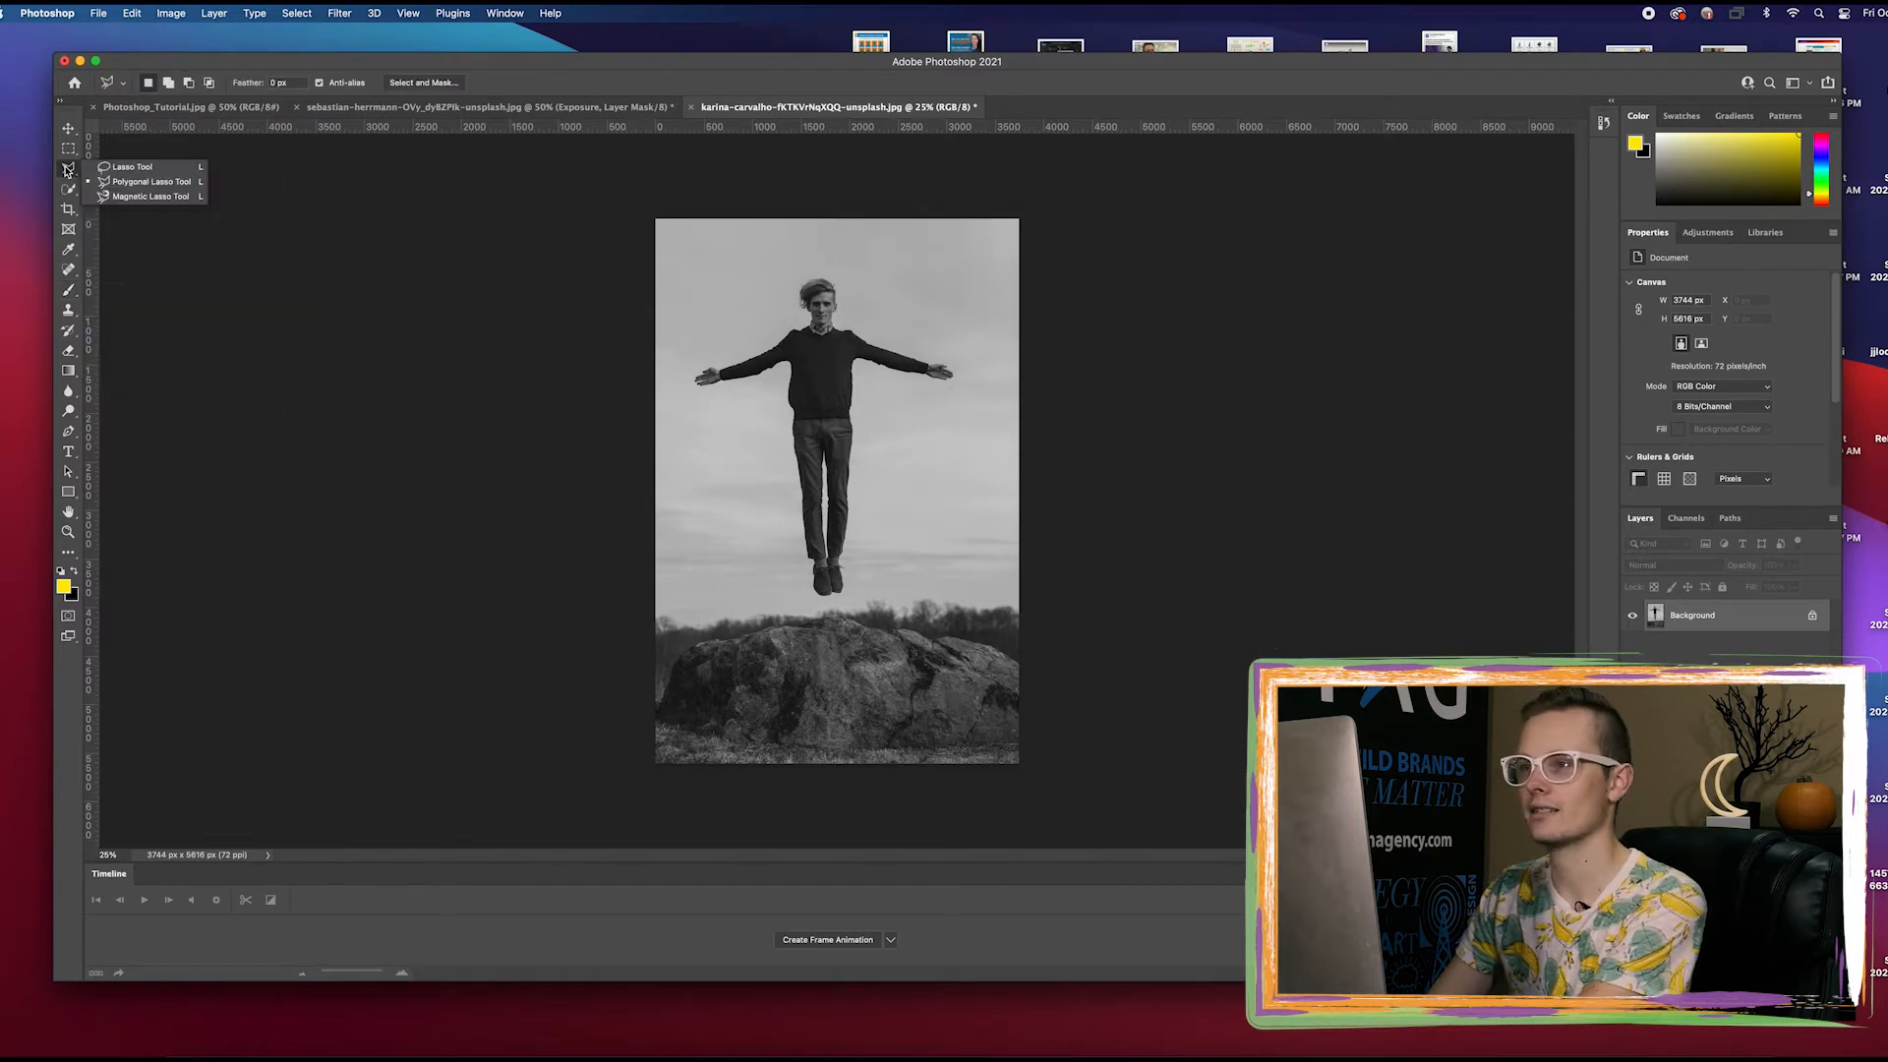
click(144, 184)
click(423, 83)
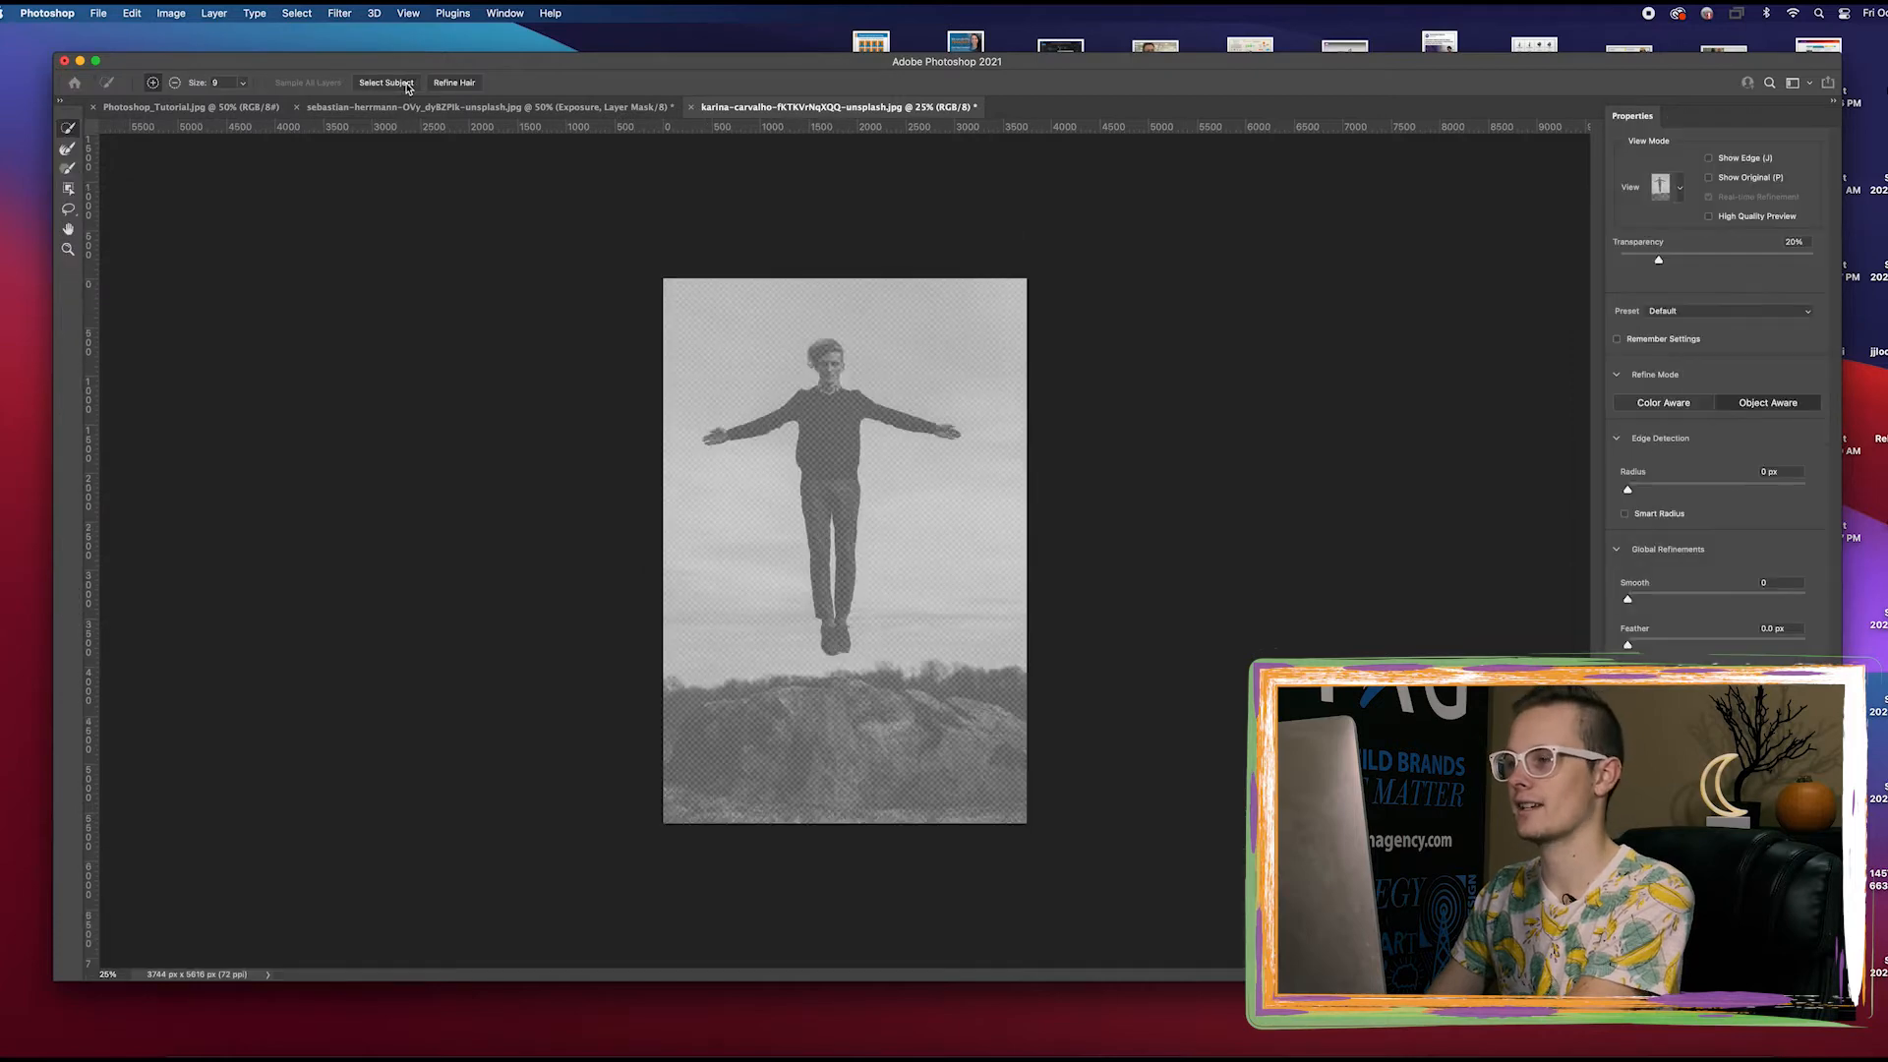
click(404, 89)
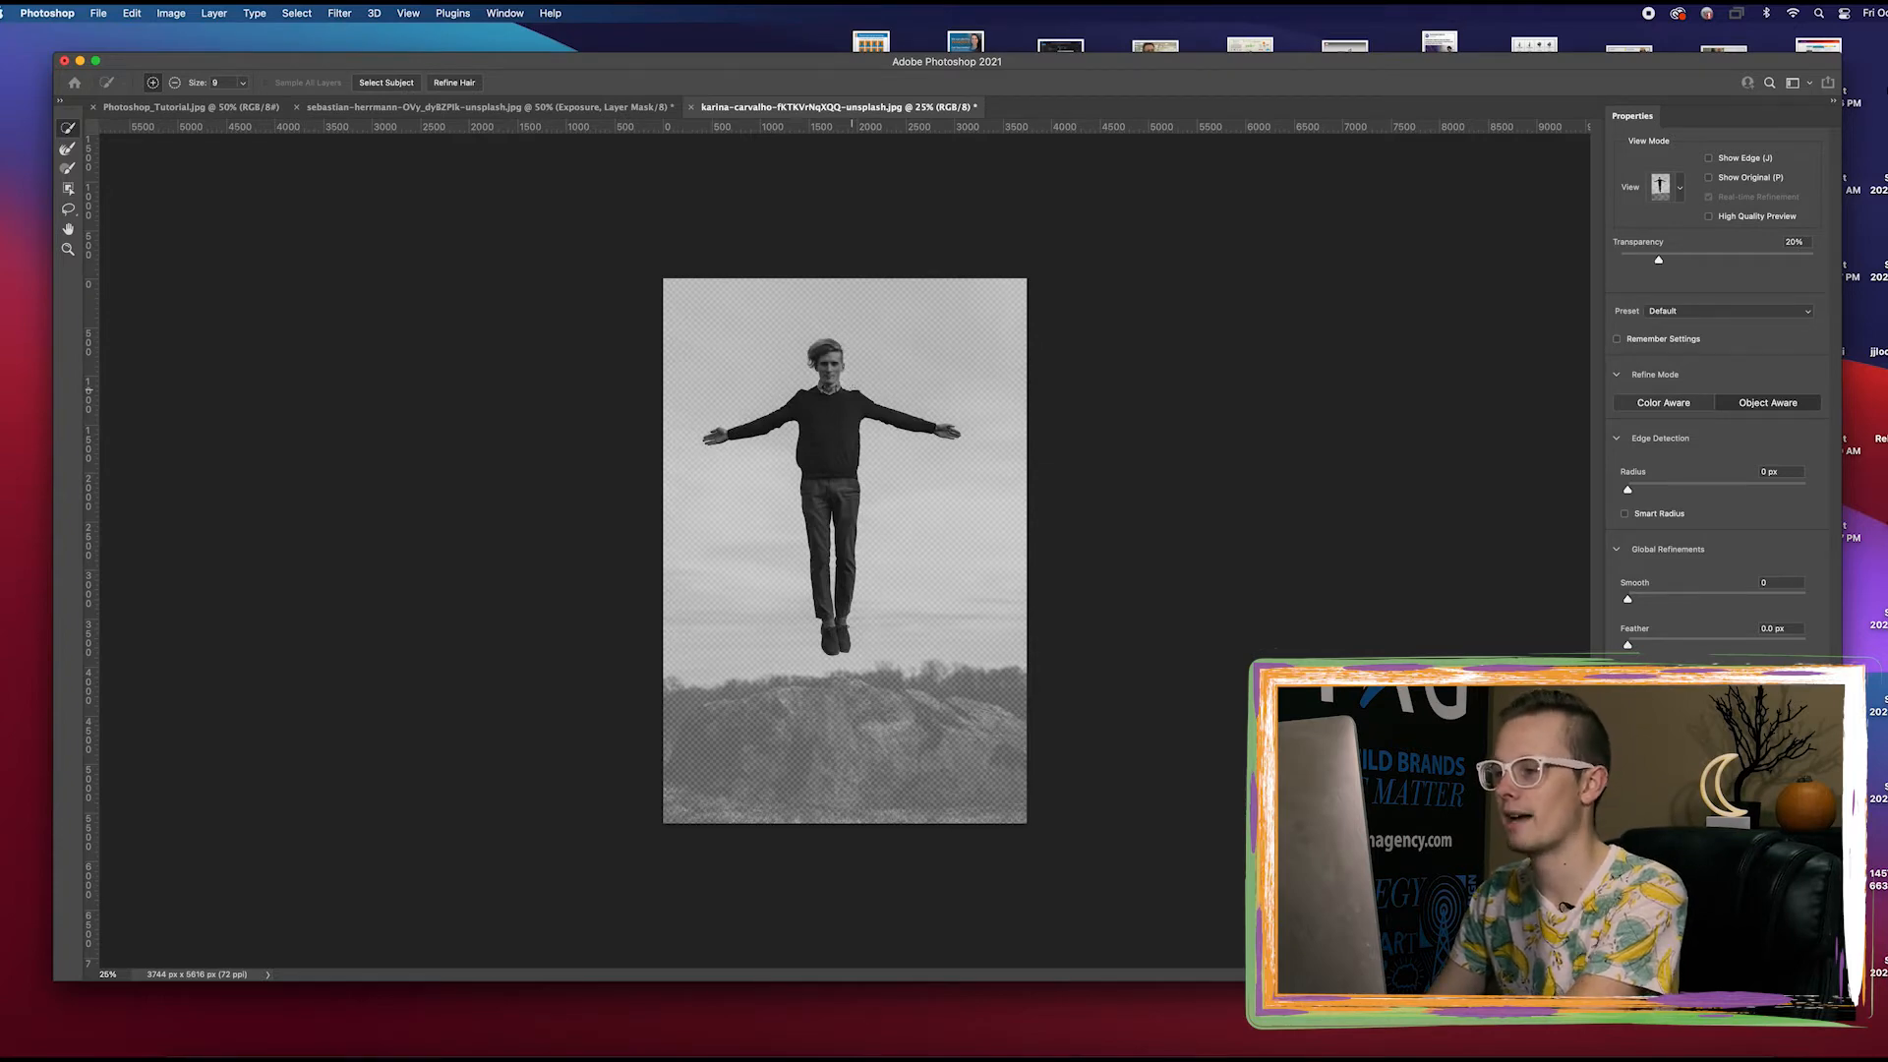
Subtract the leftover sky between the man's lower legs from the selection
key(super+plus)
key(super+plus)
key(super+plus)
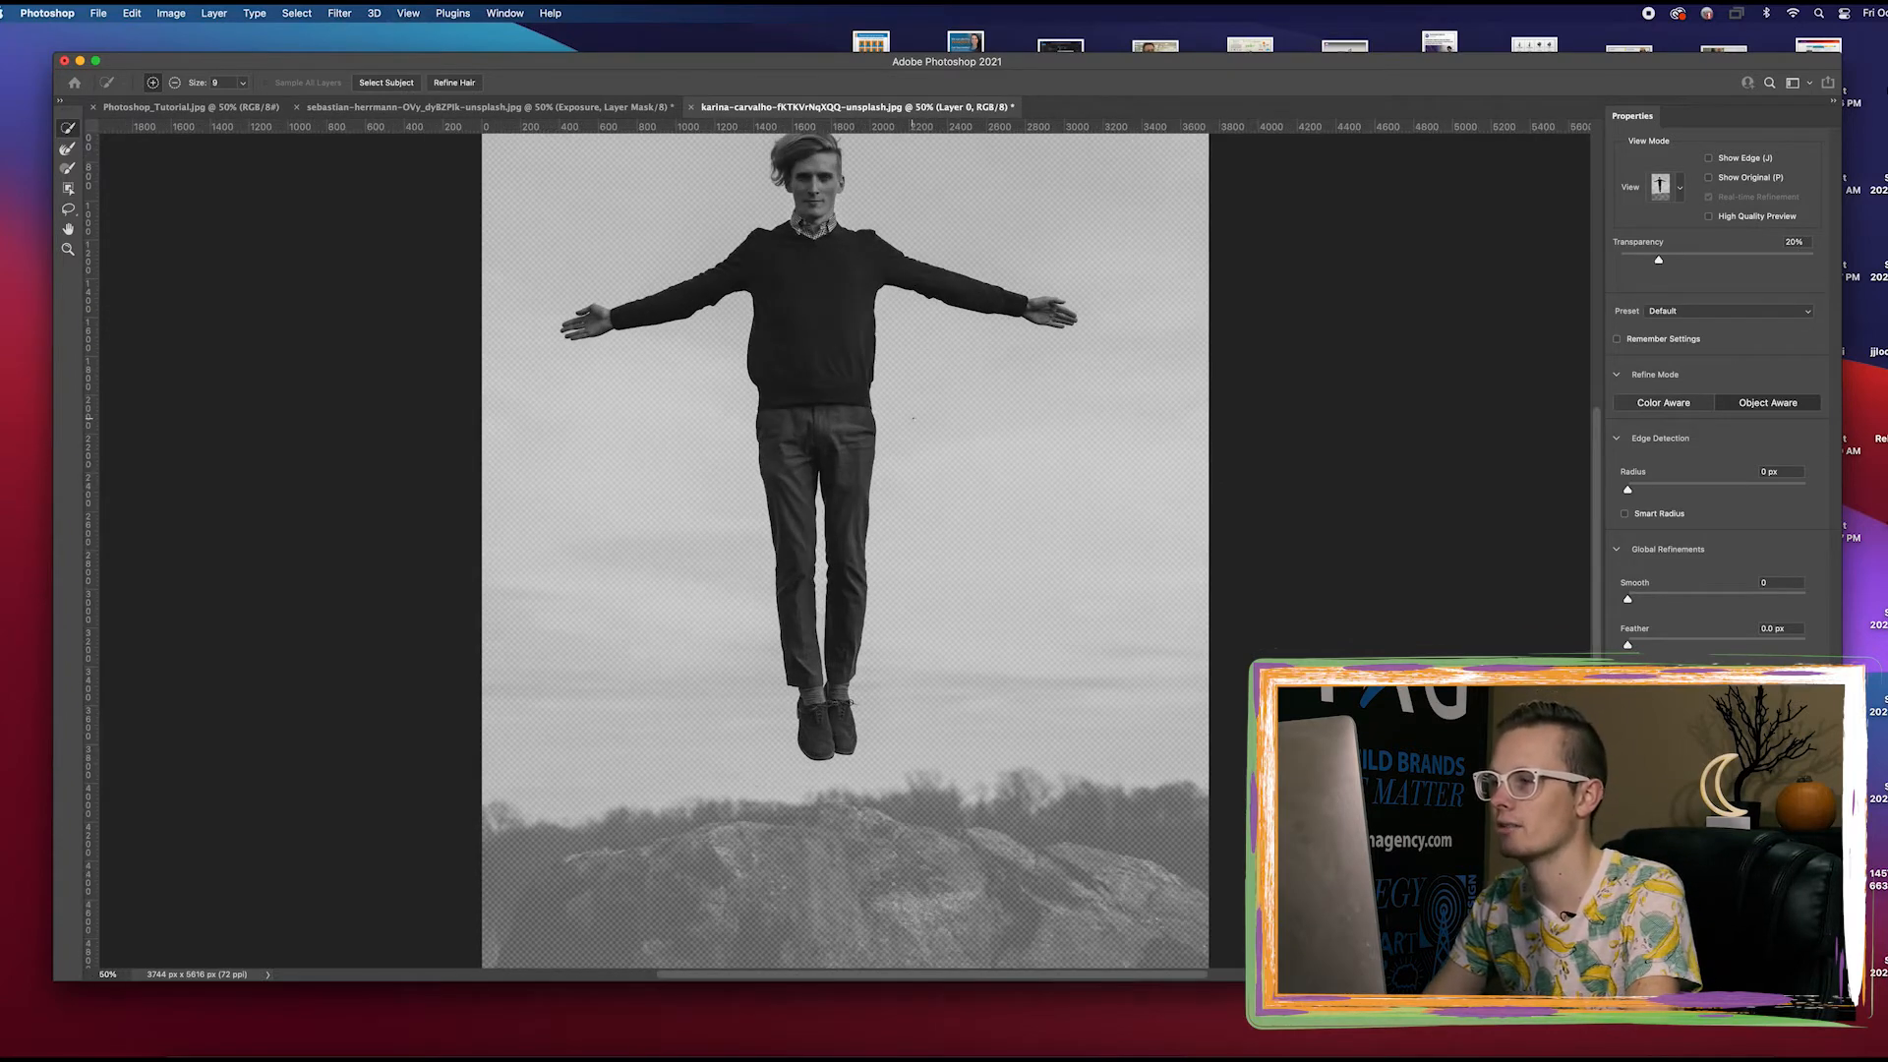
key(super+plus)
scroll(814, 545, down, 3)
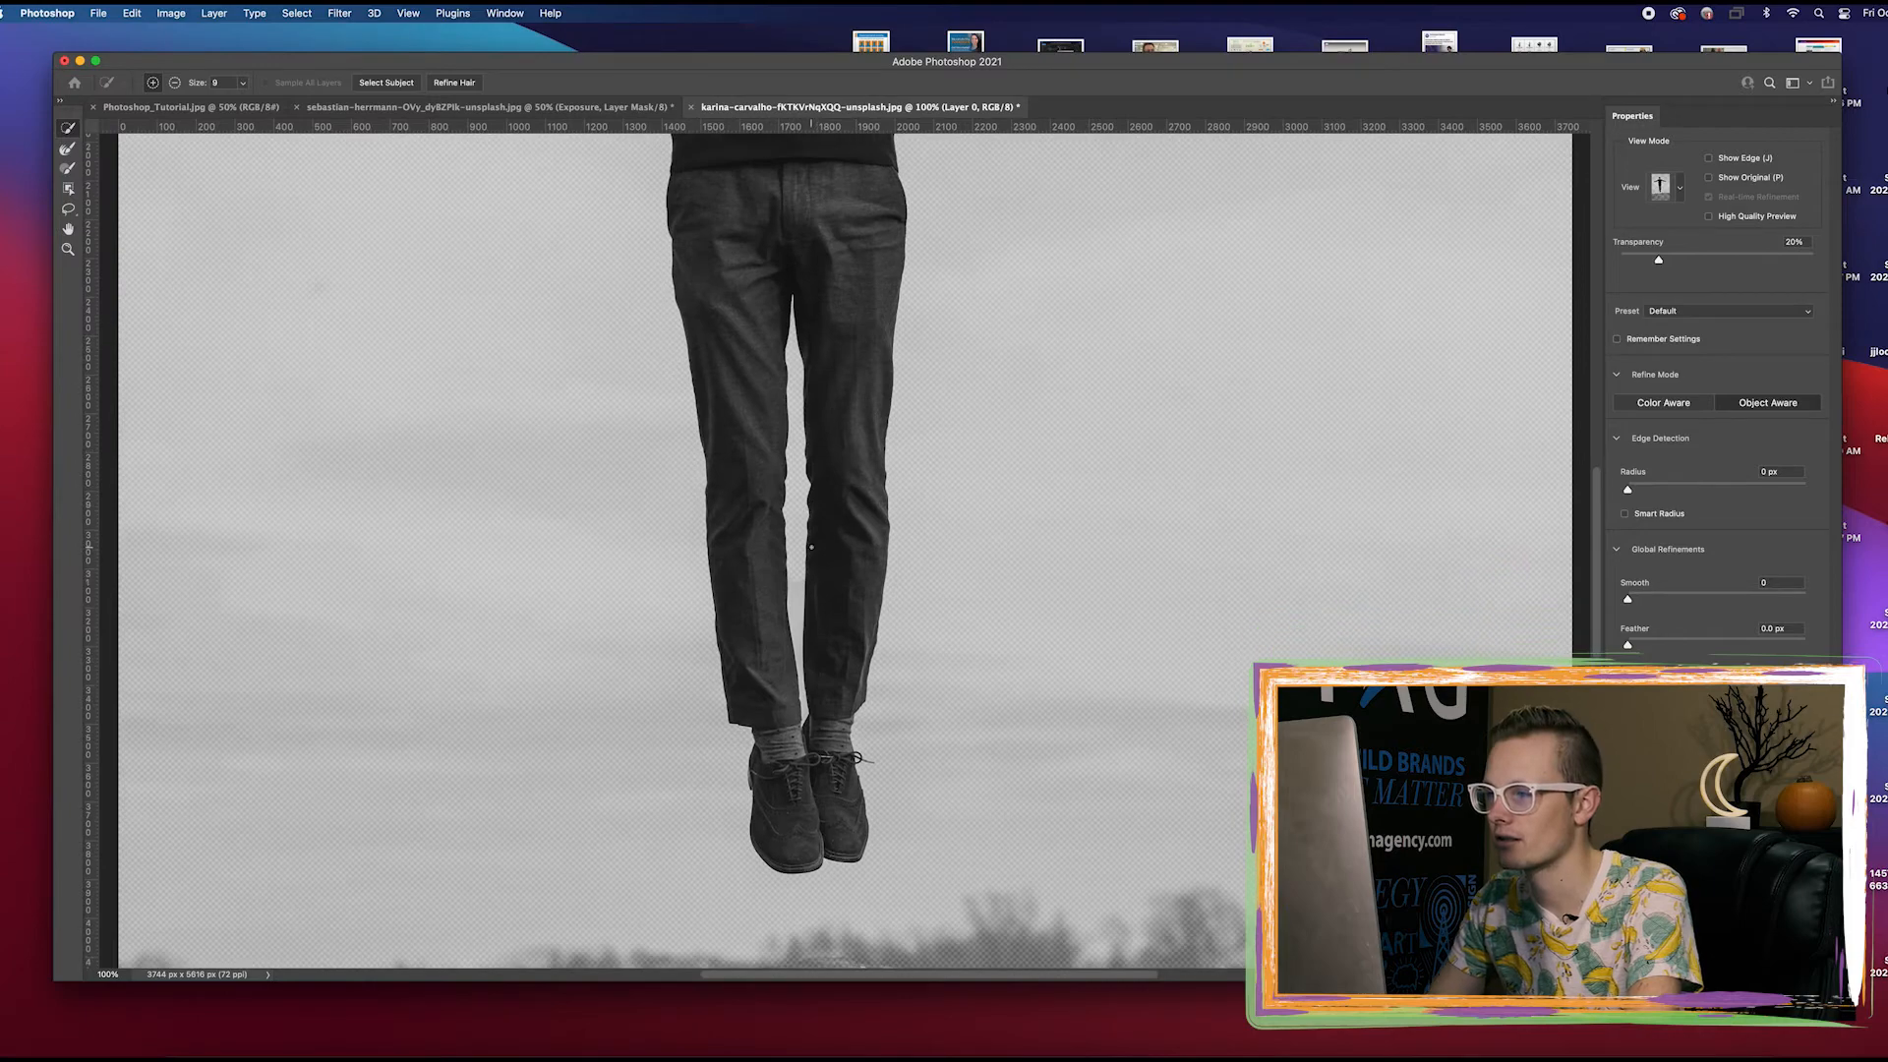
key(super+plus)
key(super+plus)
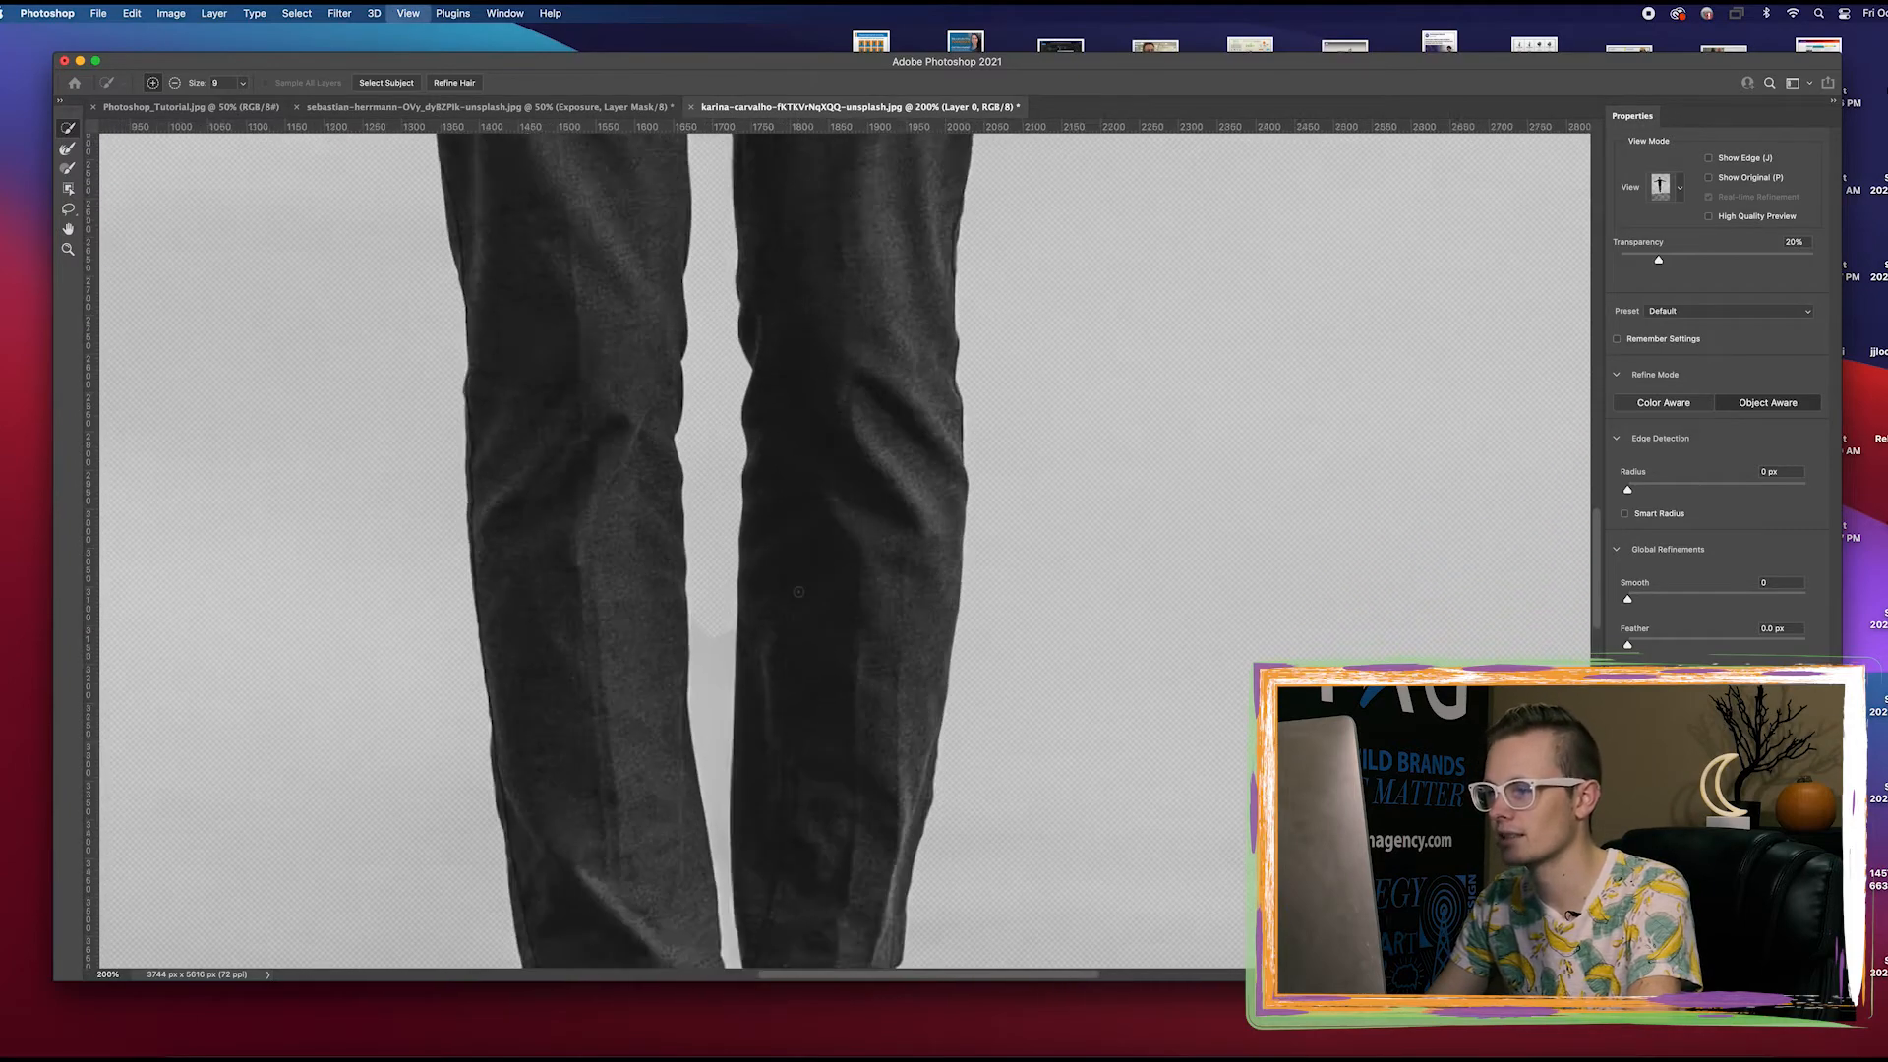
key(alt)
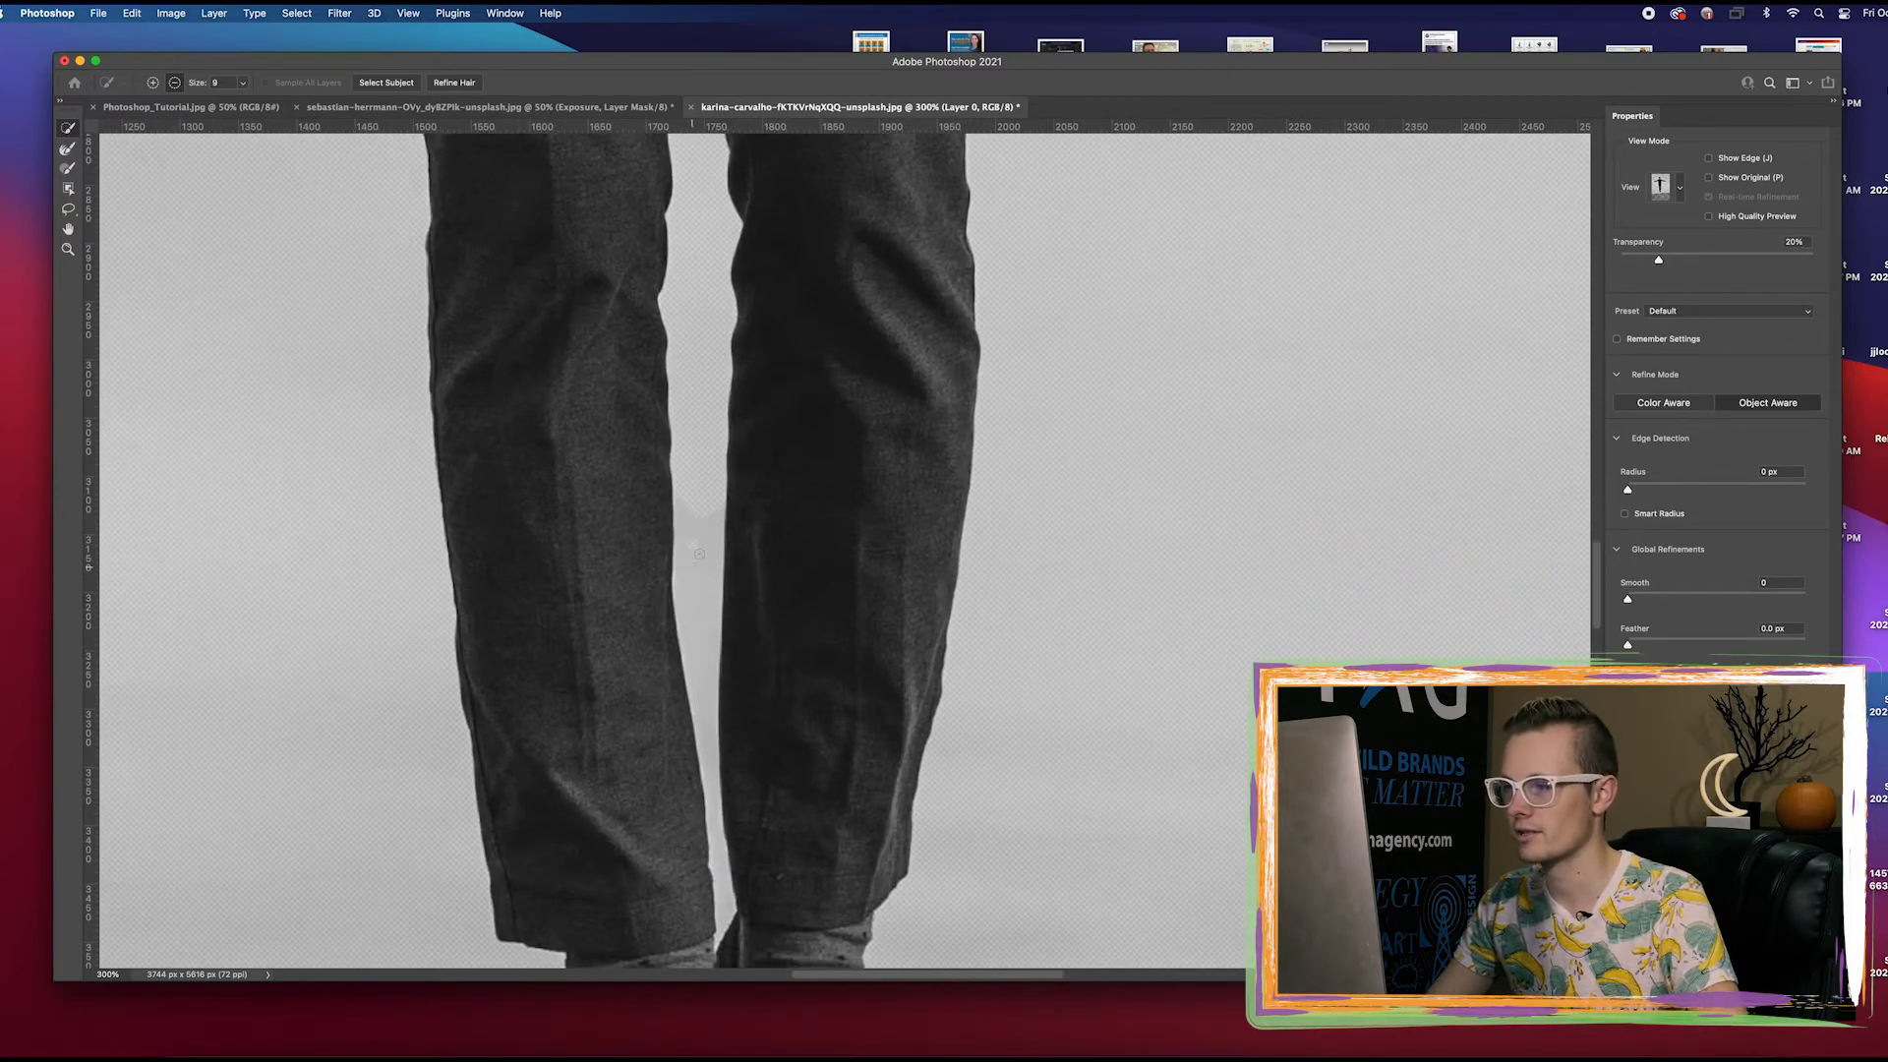
drag(698, 553, 698, 562)
scroll(697, 556, up, 10)
scroll(697, 557, right, 6)
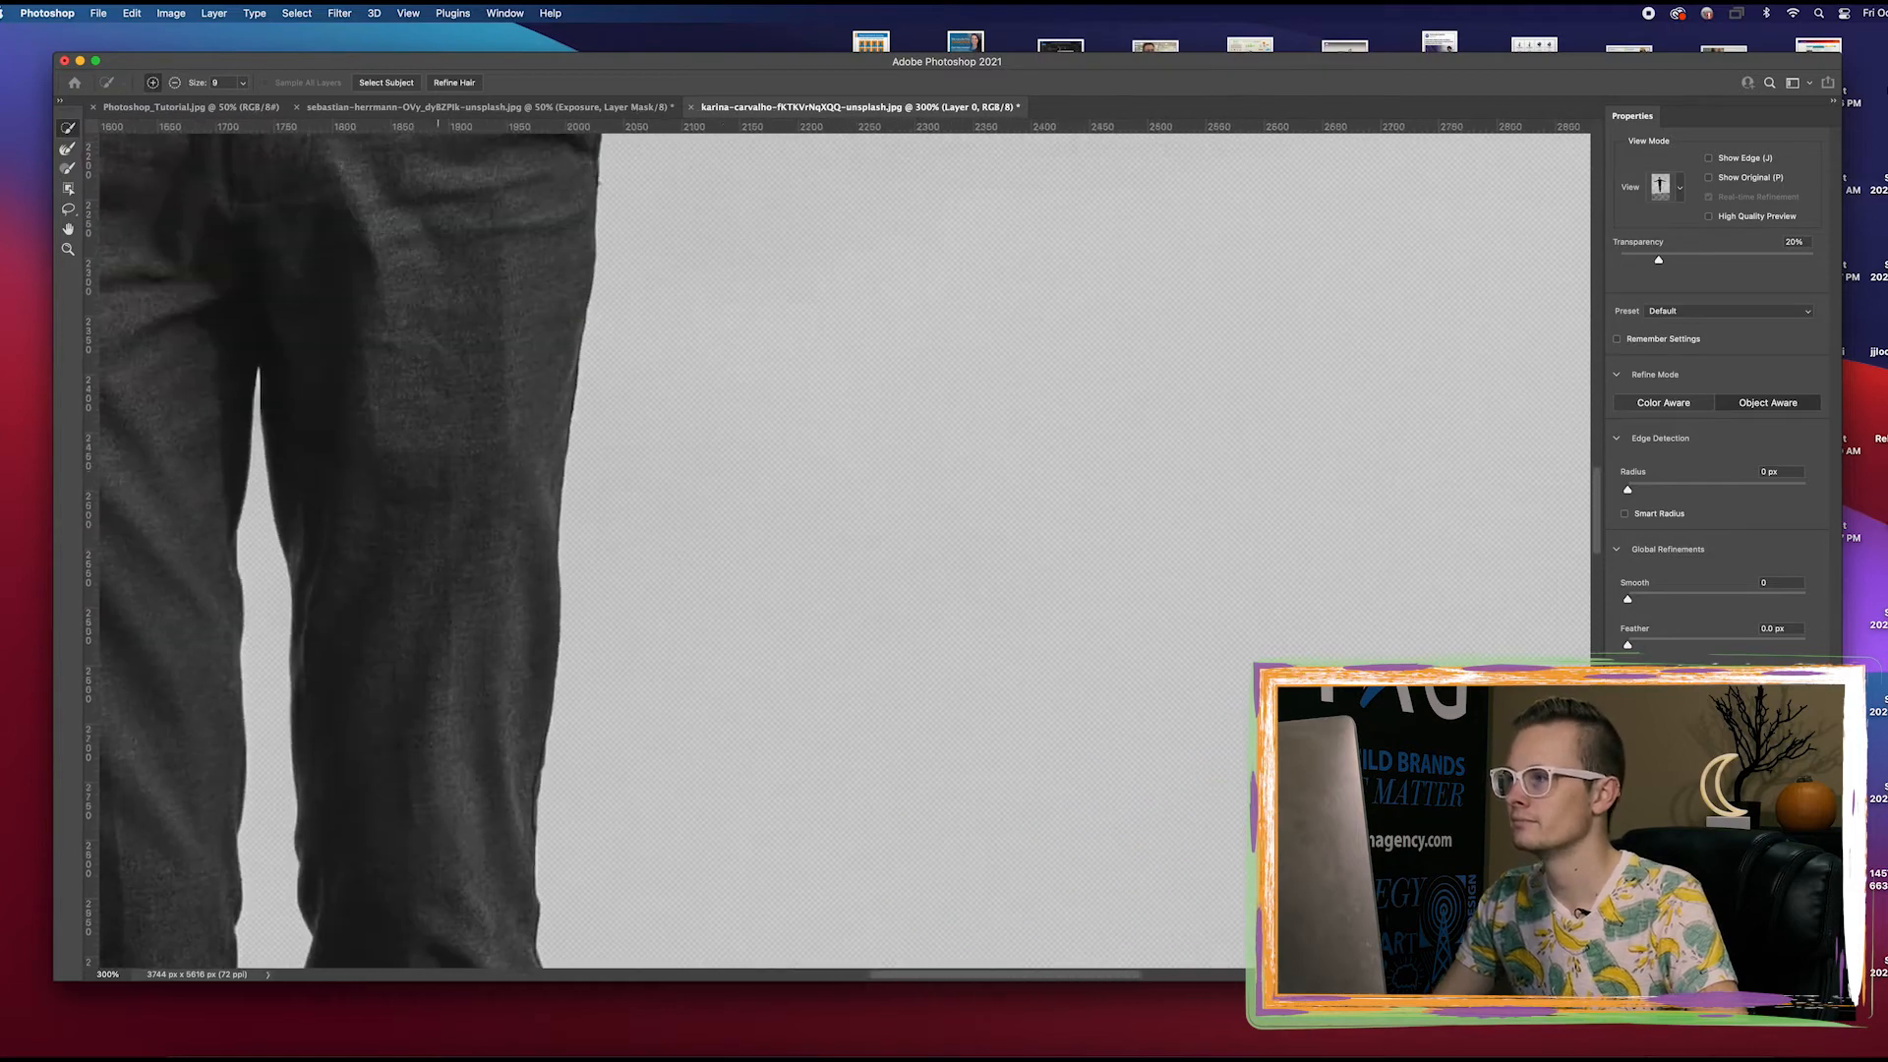
Check the whole cutout of the man and output the selection as a layer mask
key(super+minus)
key(super+minus)
key(super+minus)
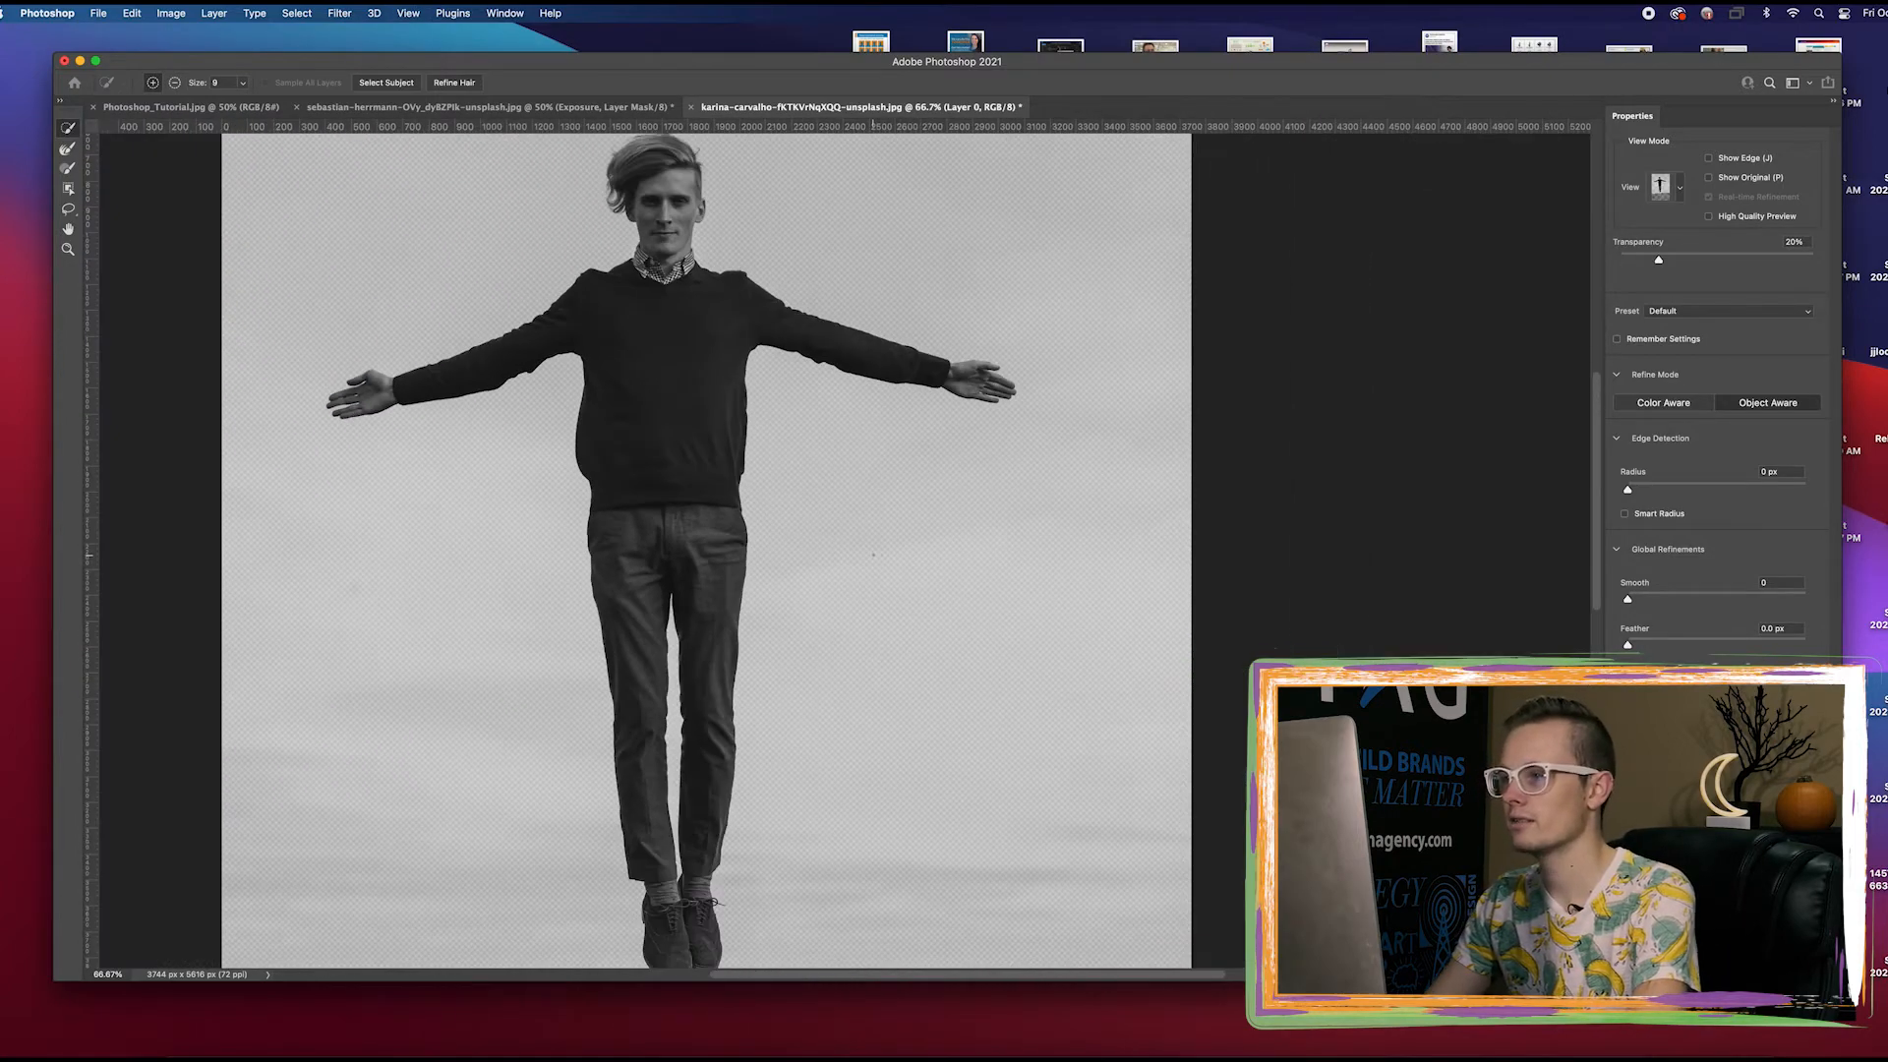
key(Return)
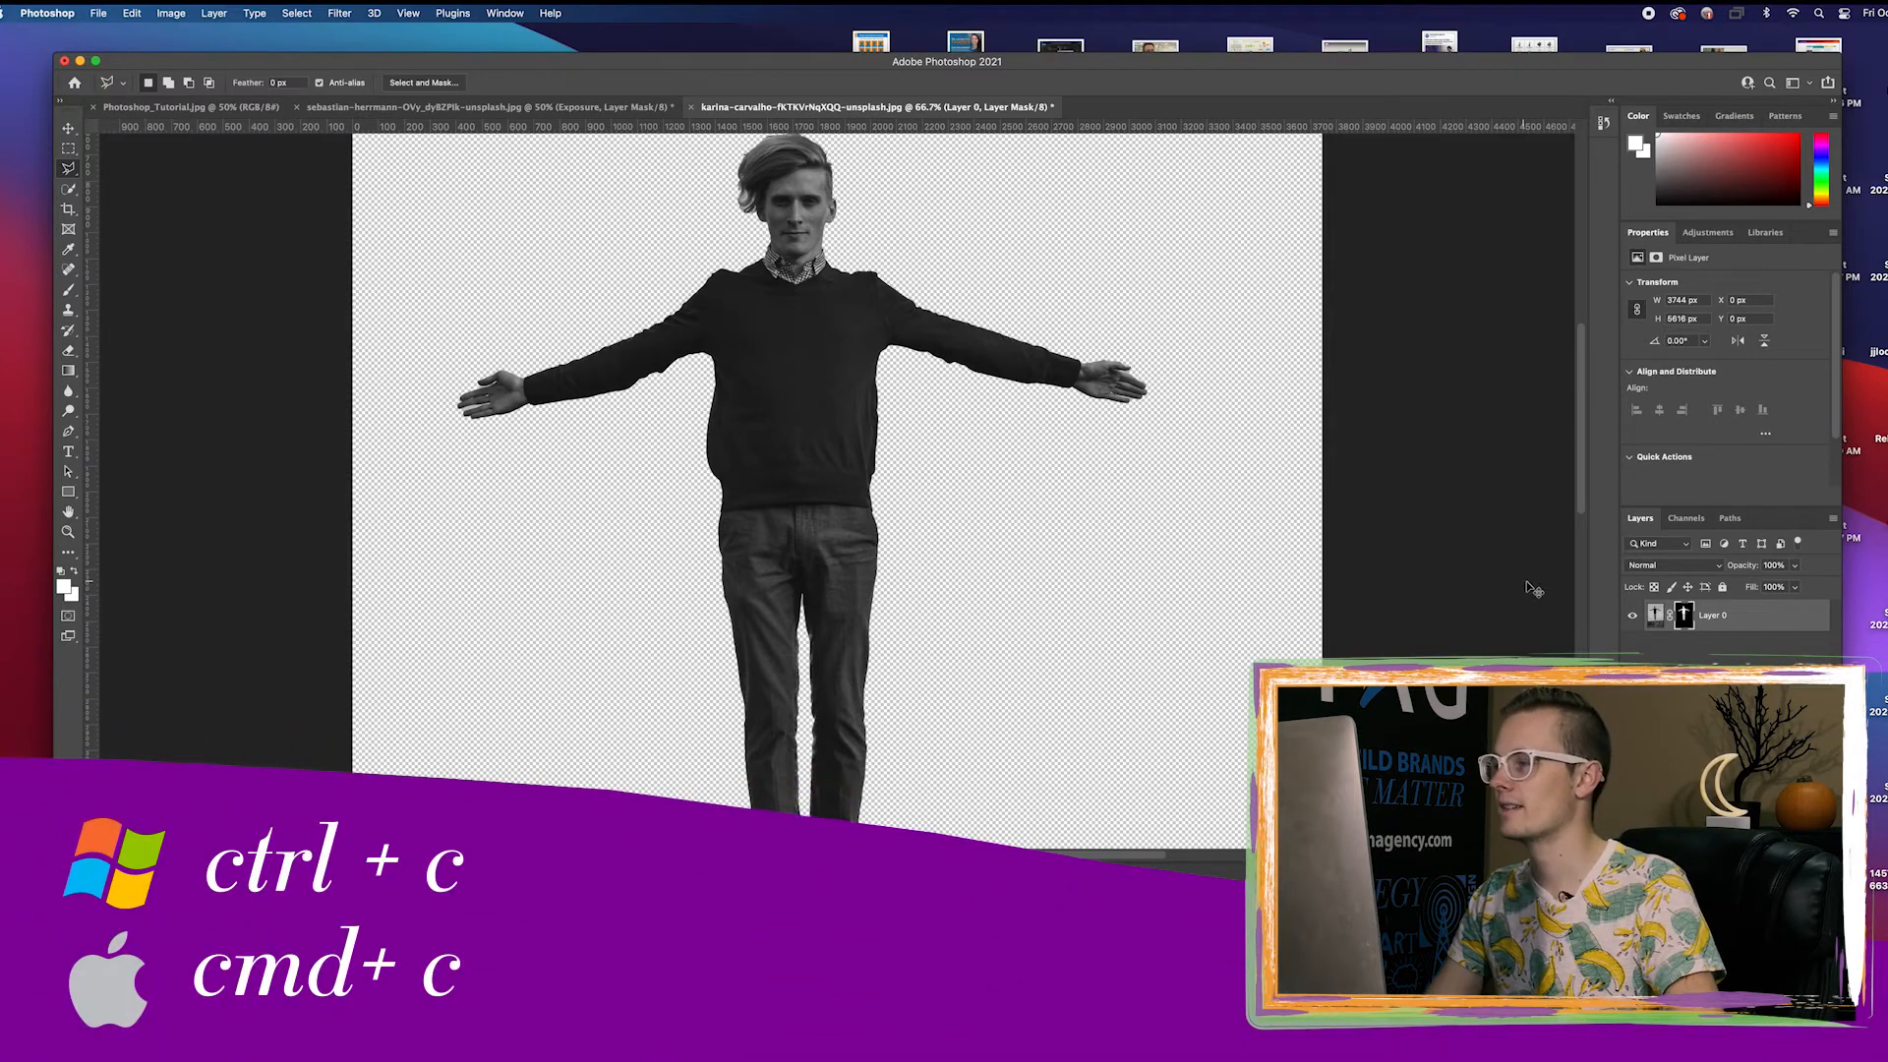
Copy the masked man layer into the hallway document above the Exposure layer
click(685, 108)
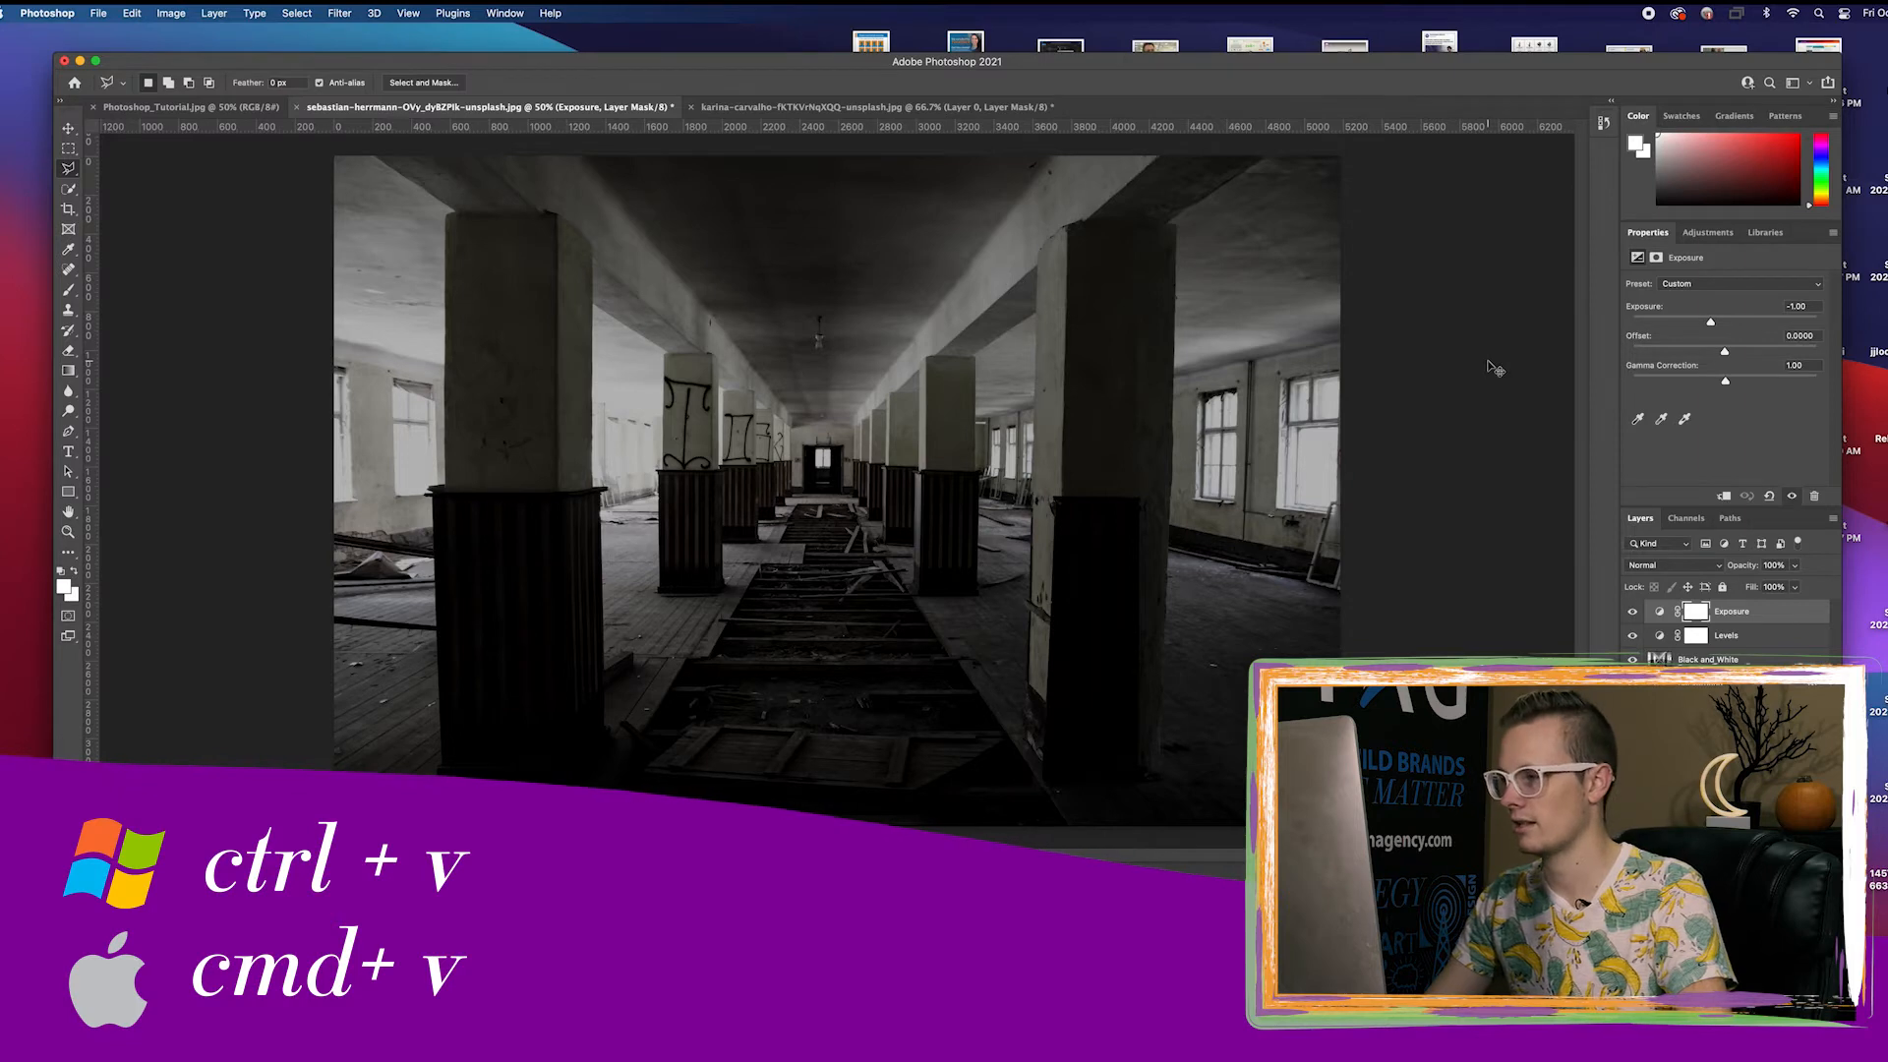
key(super+v)
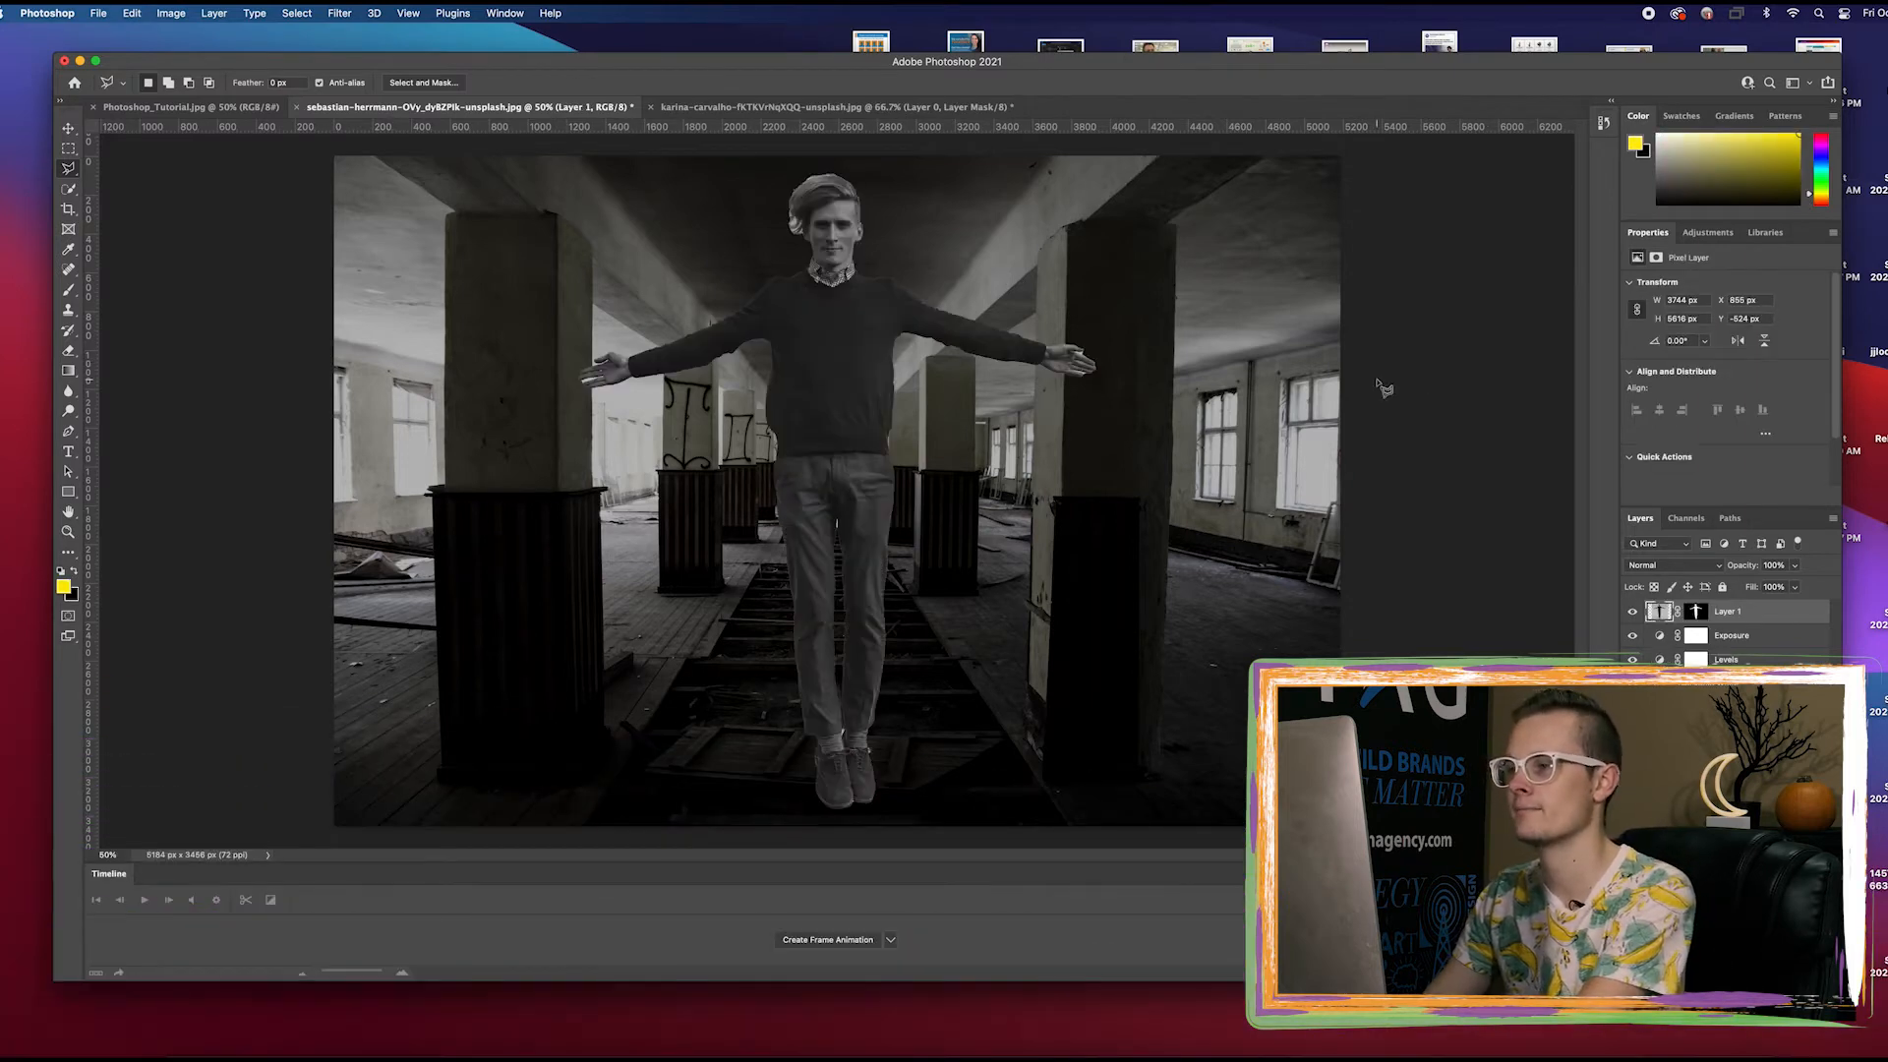
Scale the man down to about 64% and place him floating above the middle aisle of the hallway
key(v)
key(super+minus)
key(super+minus)
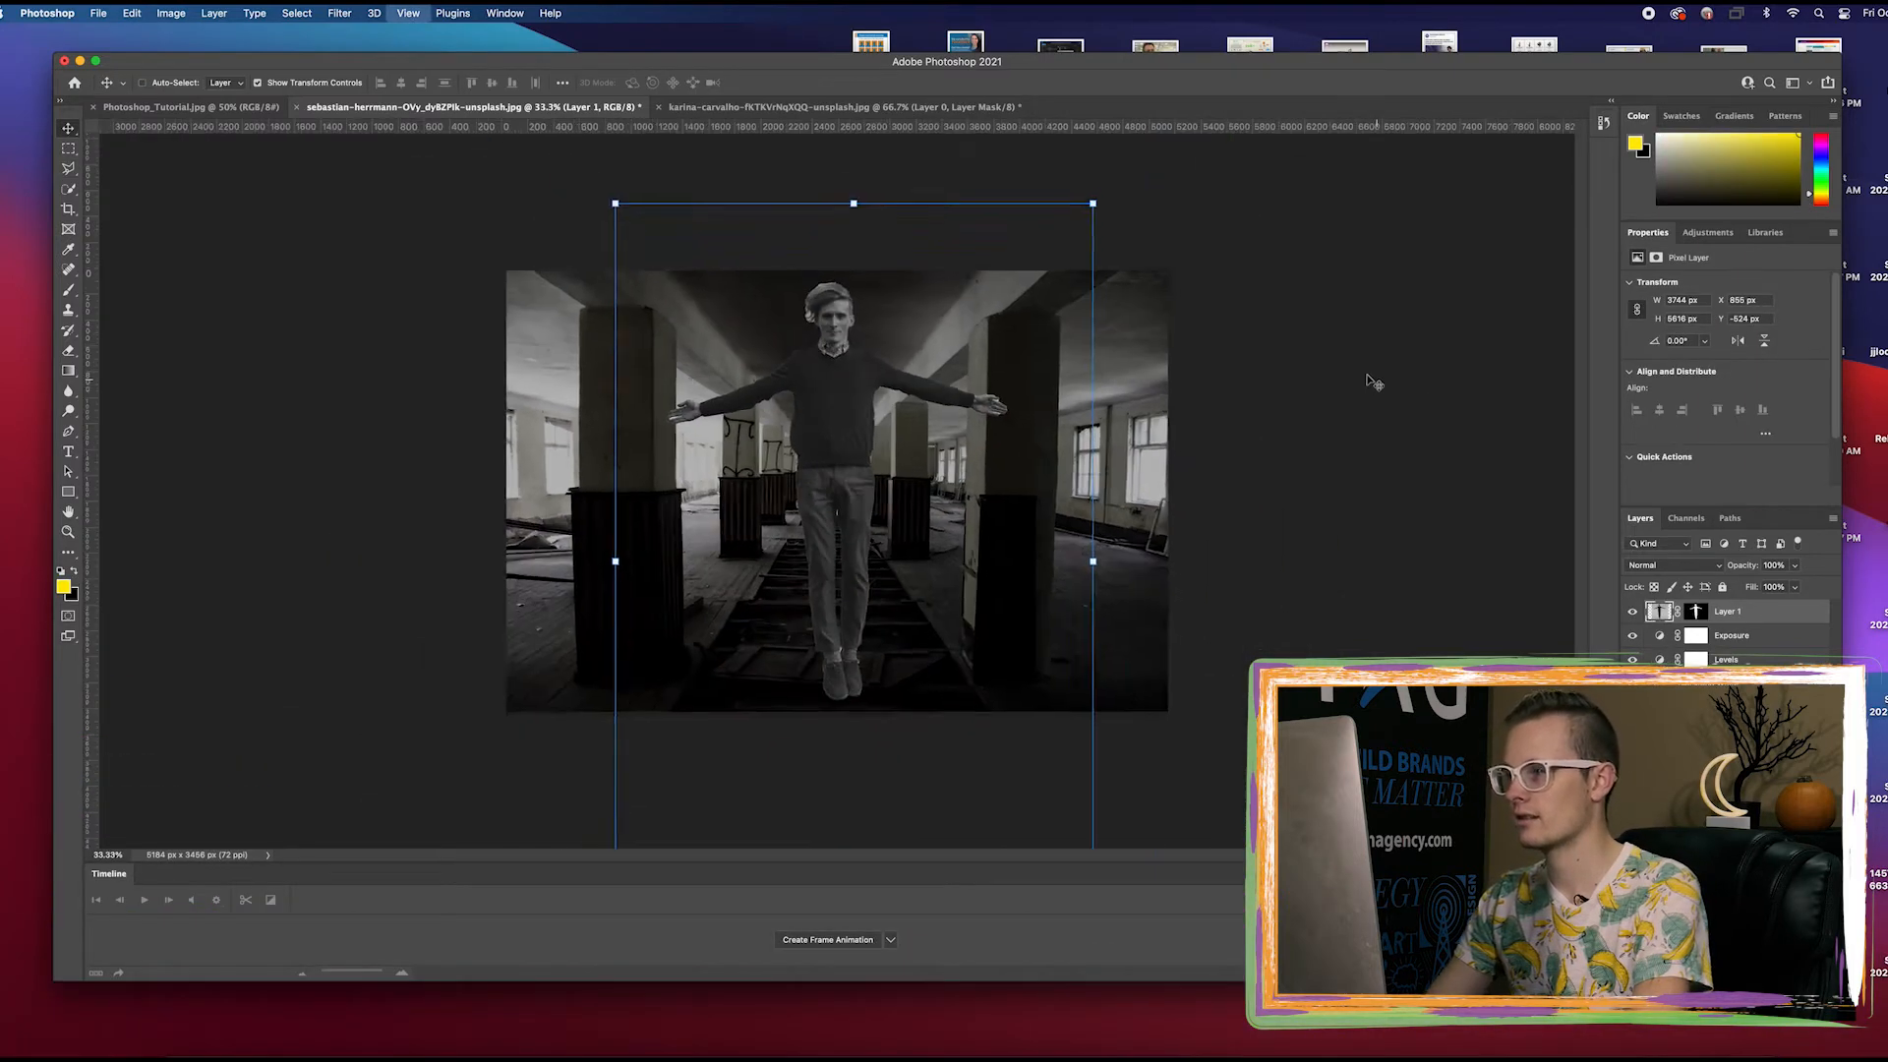
drag(1038, 281, 901, 468)
drag(772, 580, 825, 465)
key(super+plus)
key(super+plus)
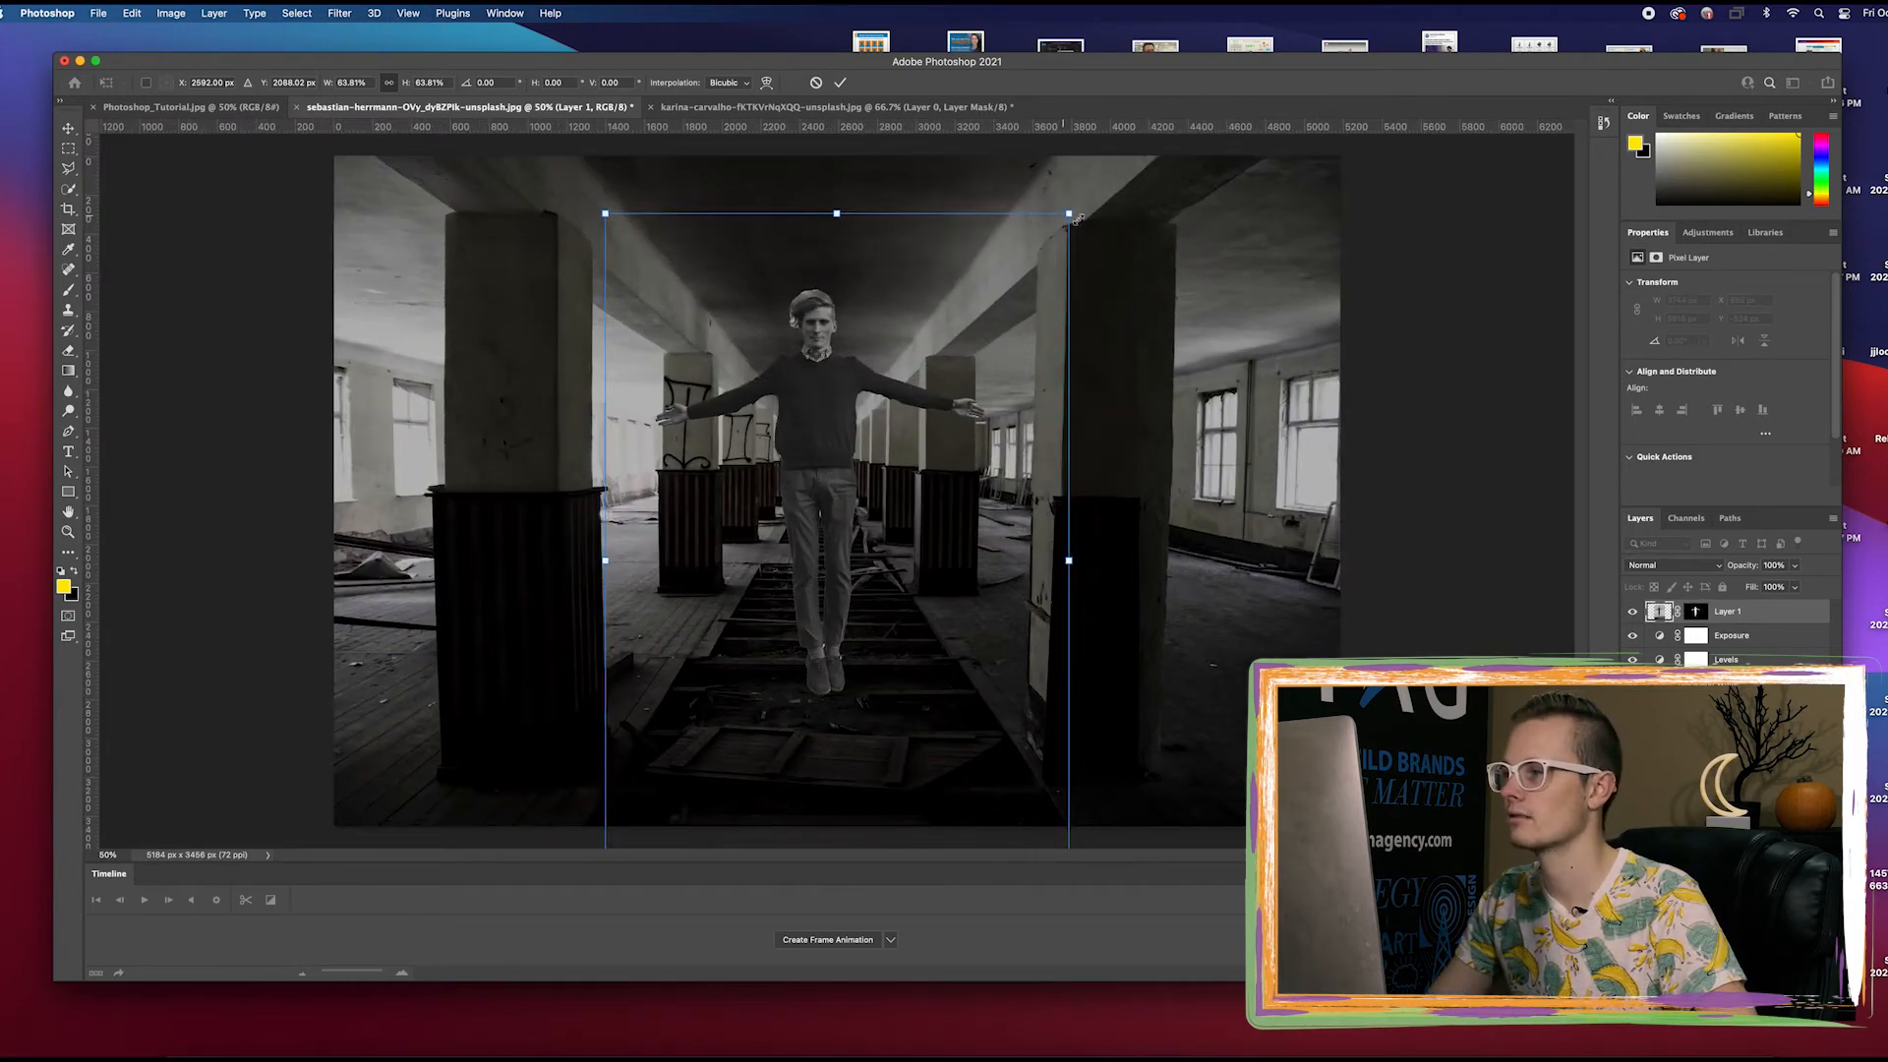
Rename the man's layer to Ghost and convert it to a smart object
double_click(1722, 611)
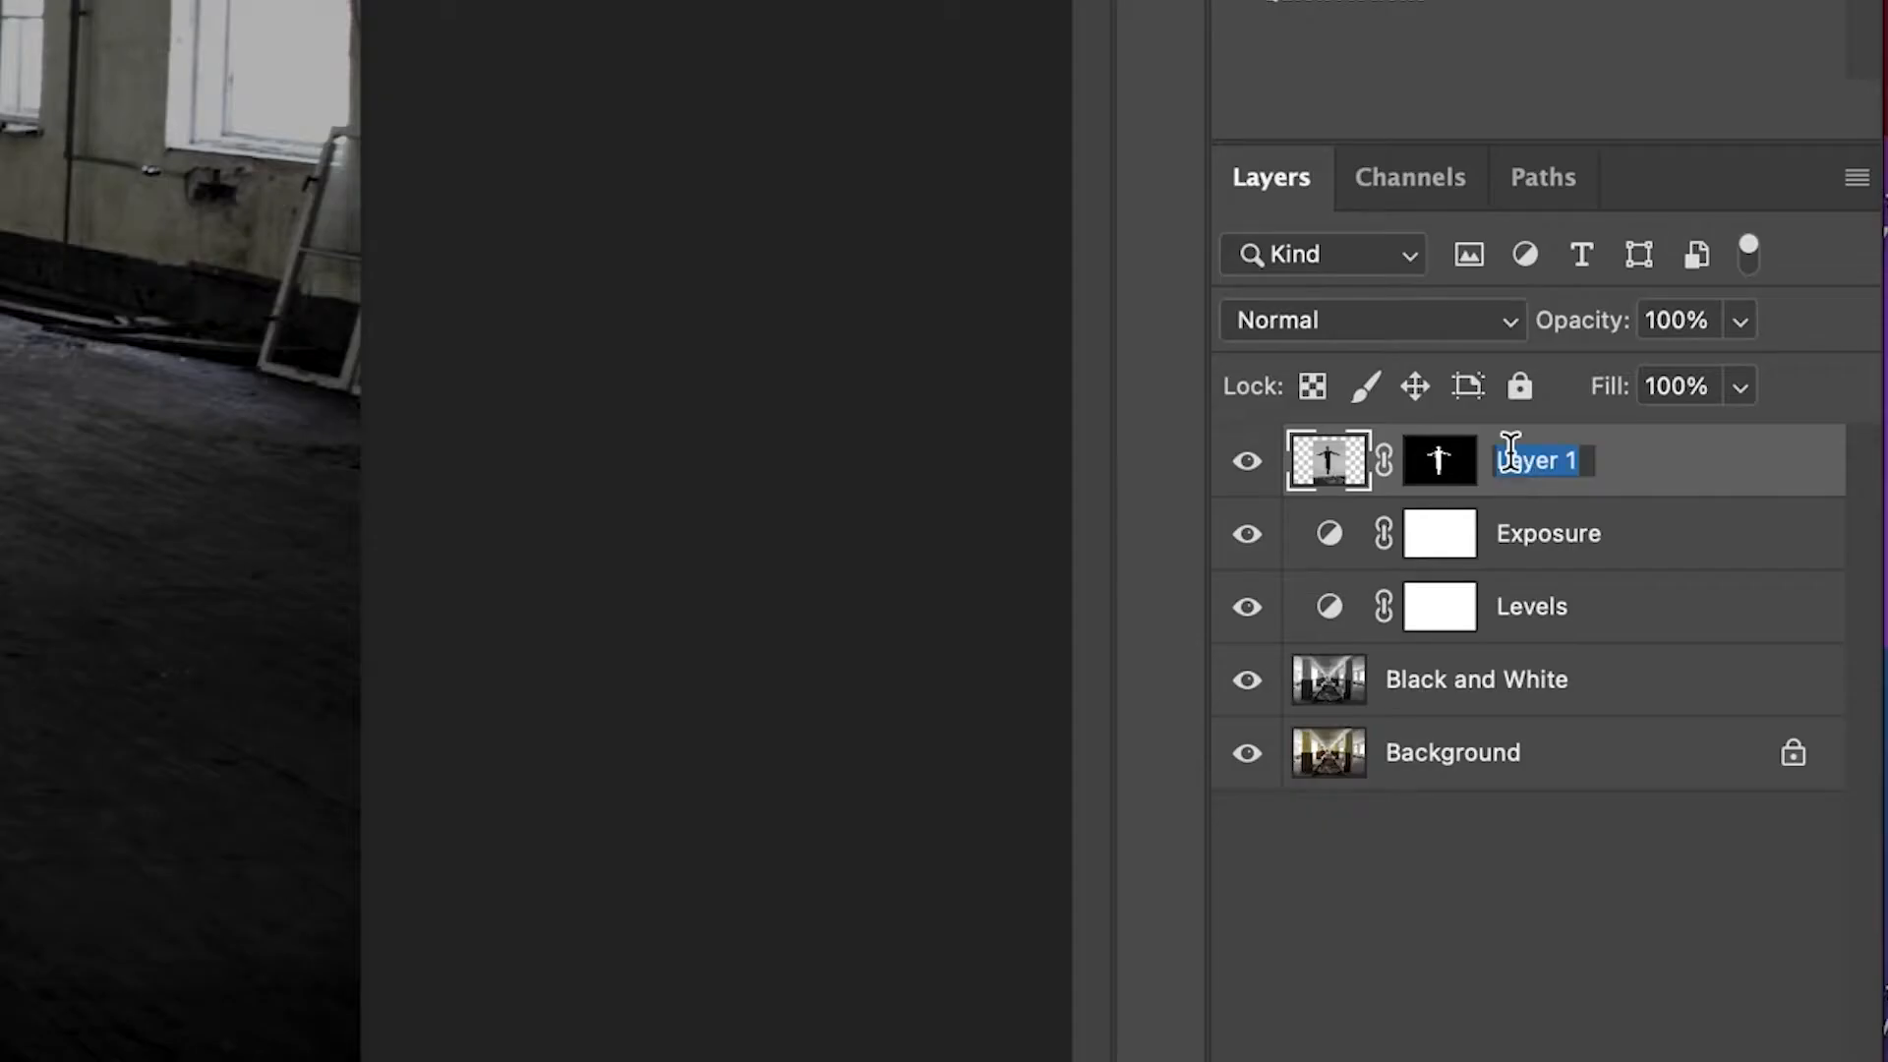
text(Ghost)
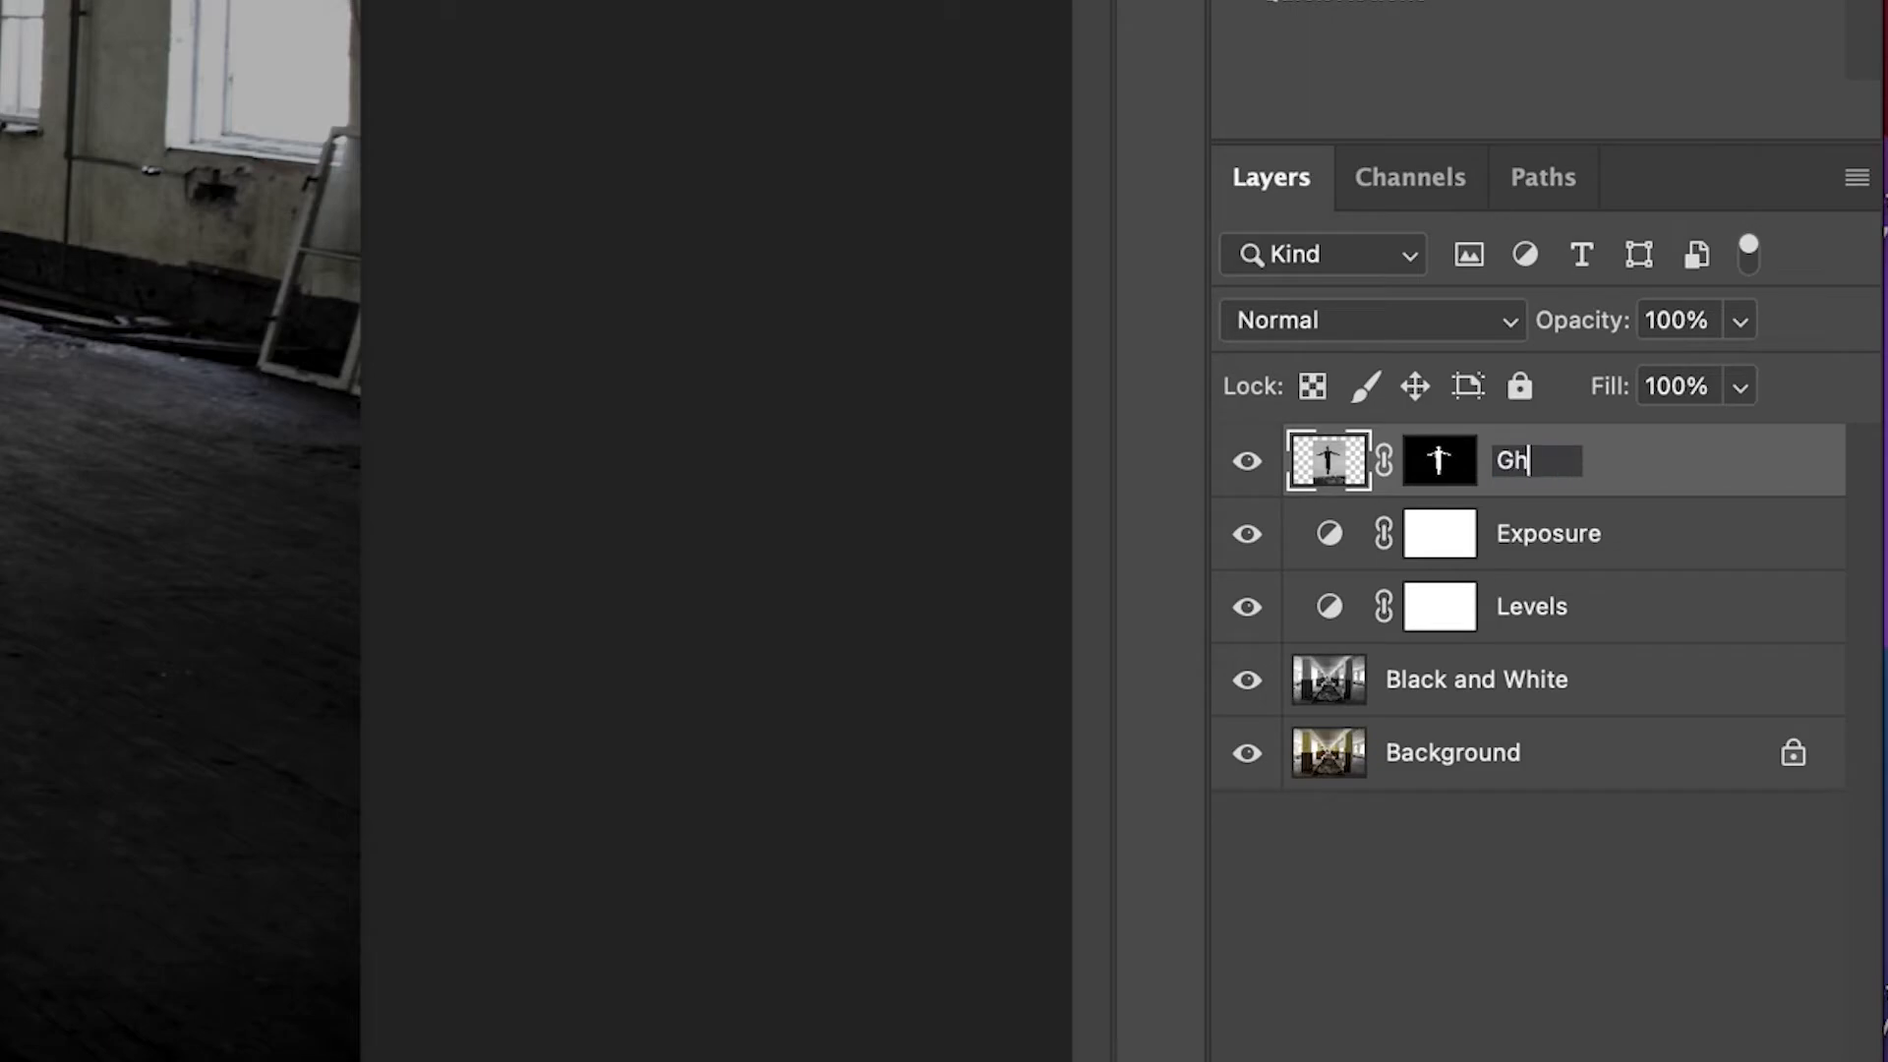
key(Return)
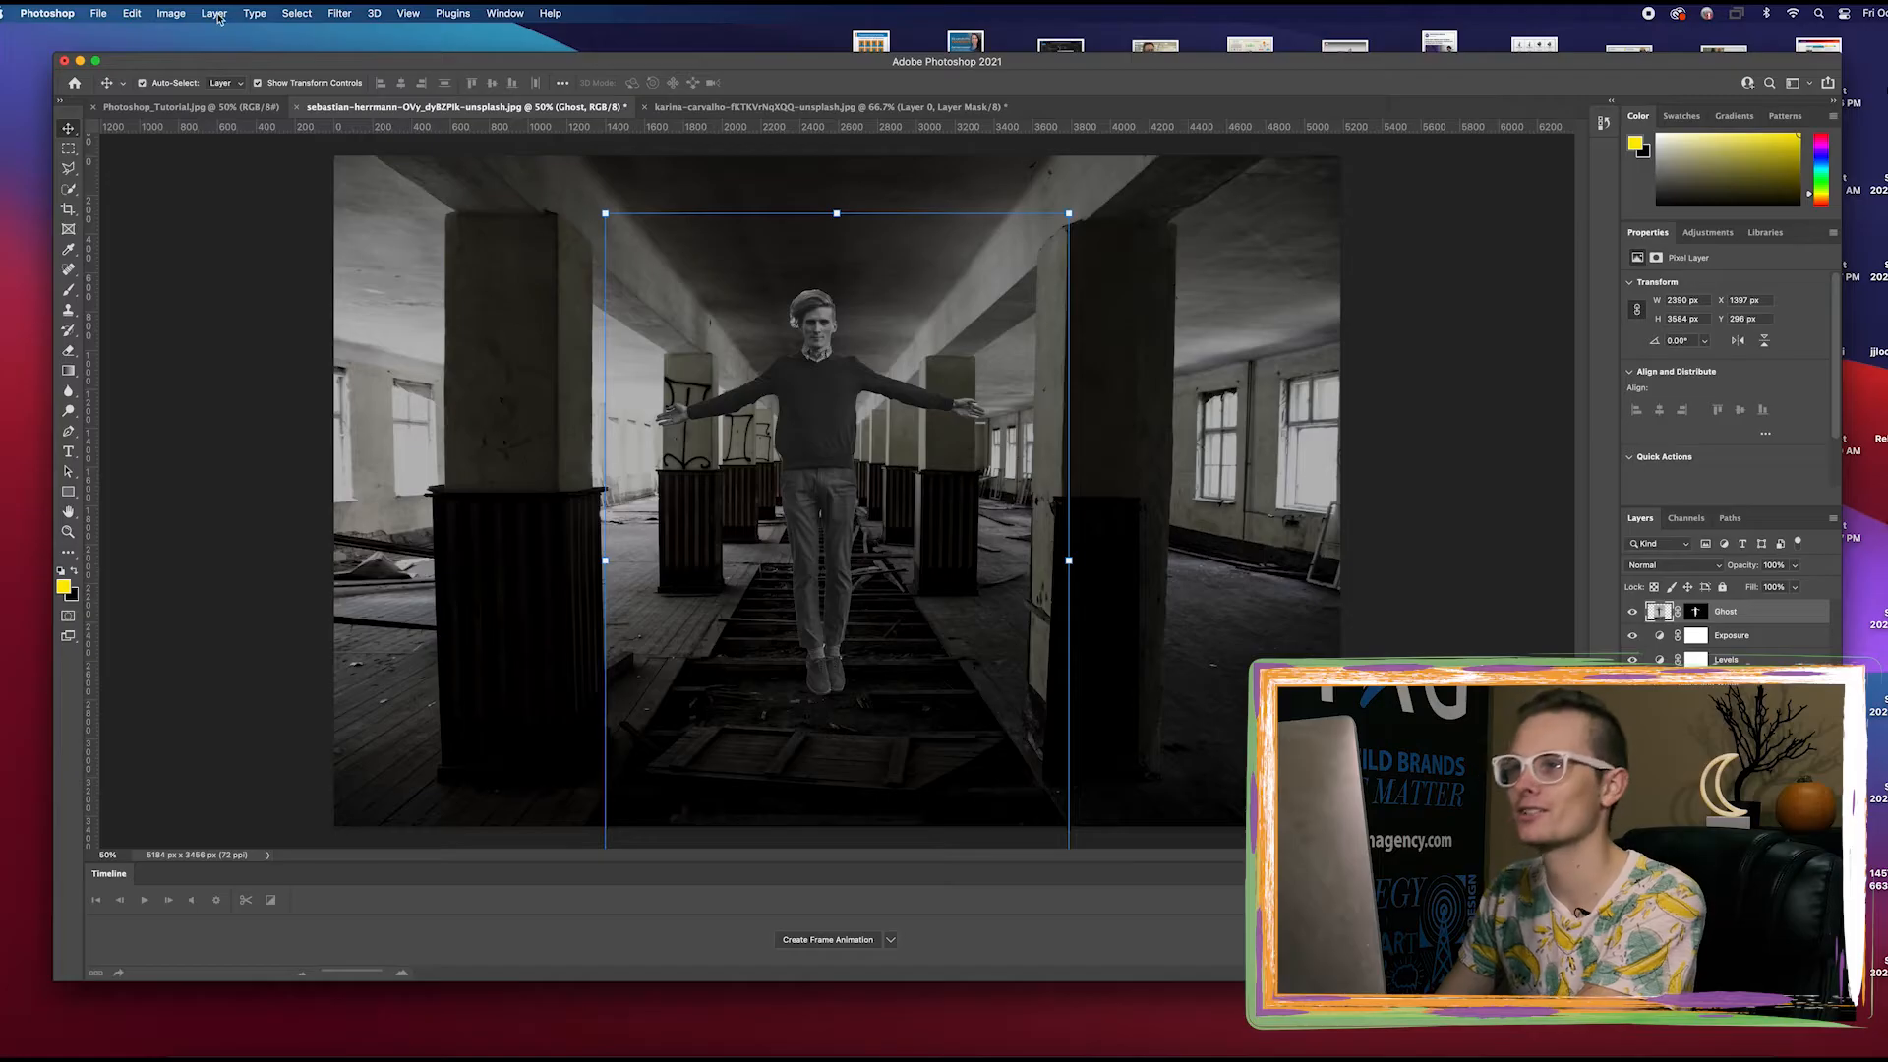
click(213, 13)
mouse_move(246, 305)
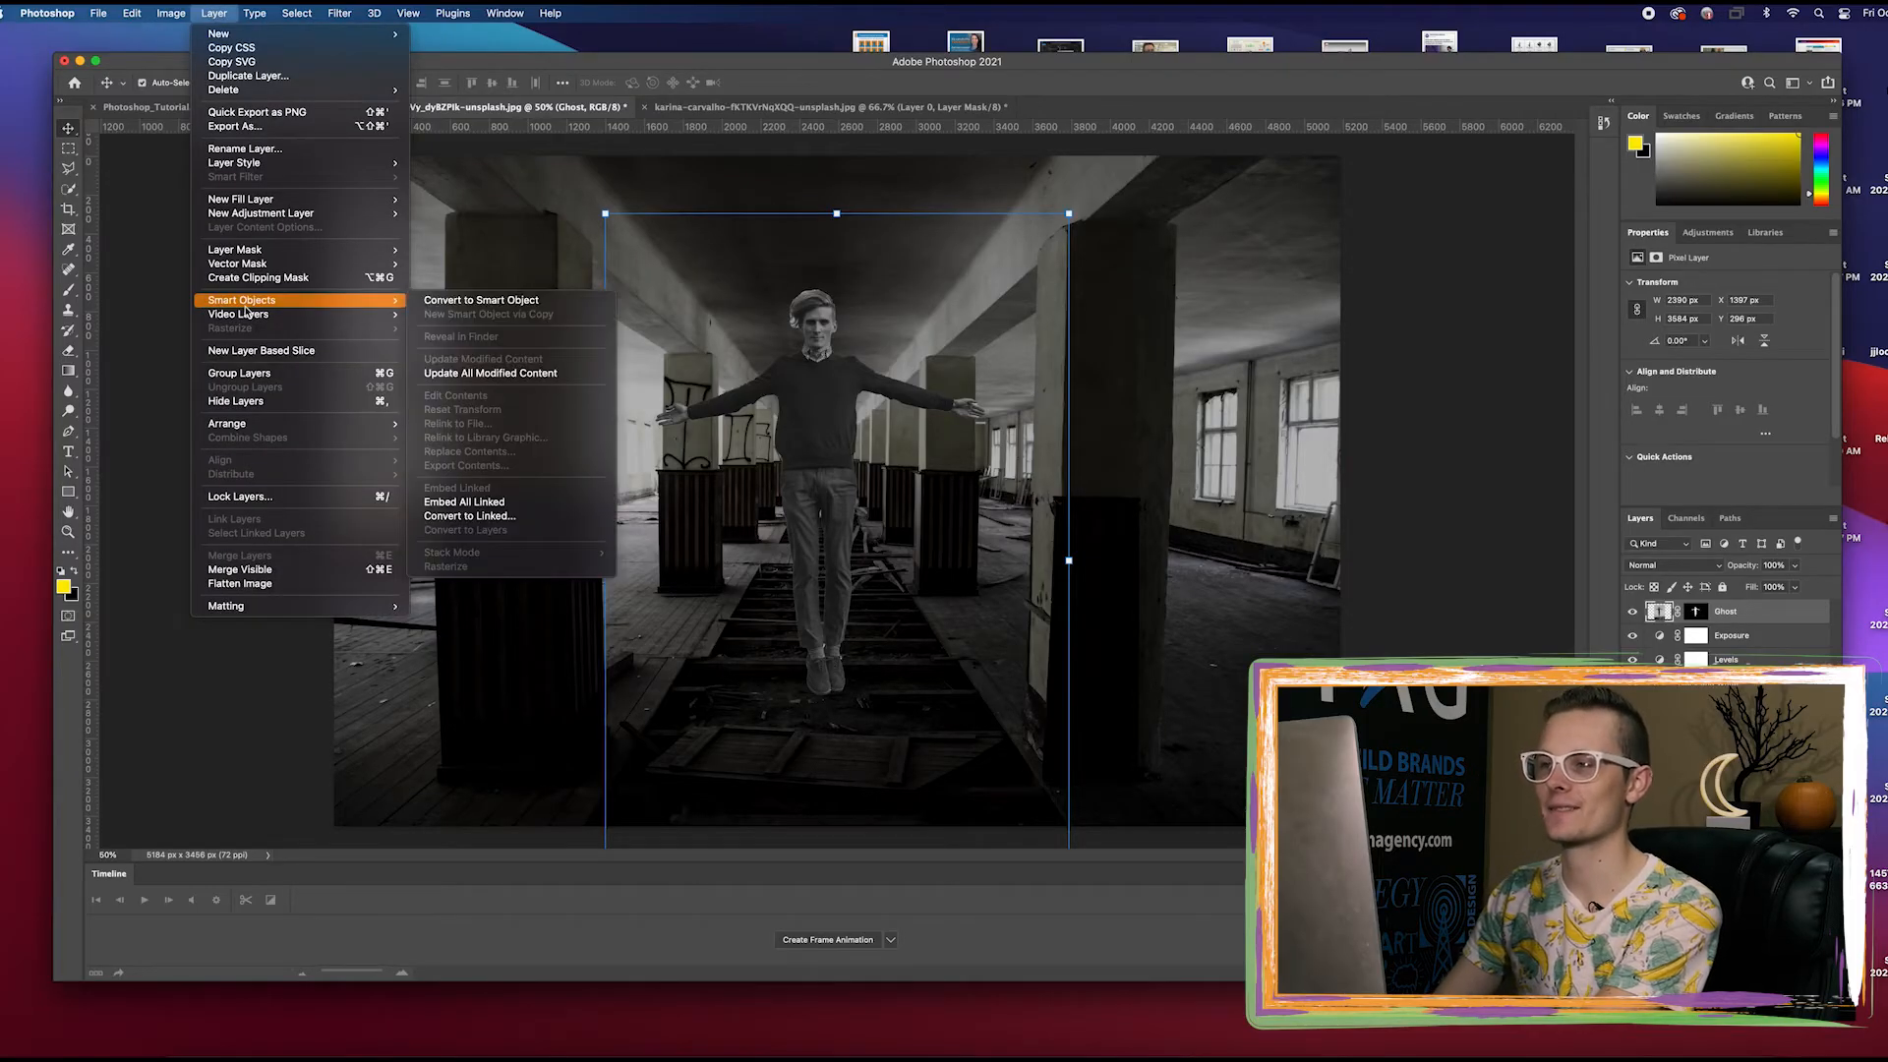
click(432, 300)
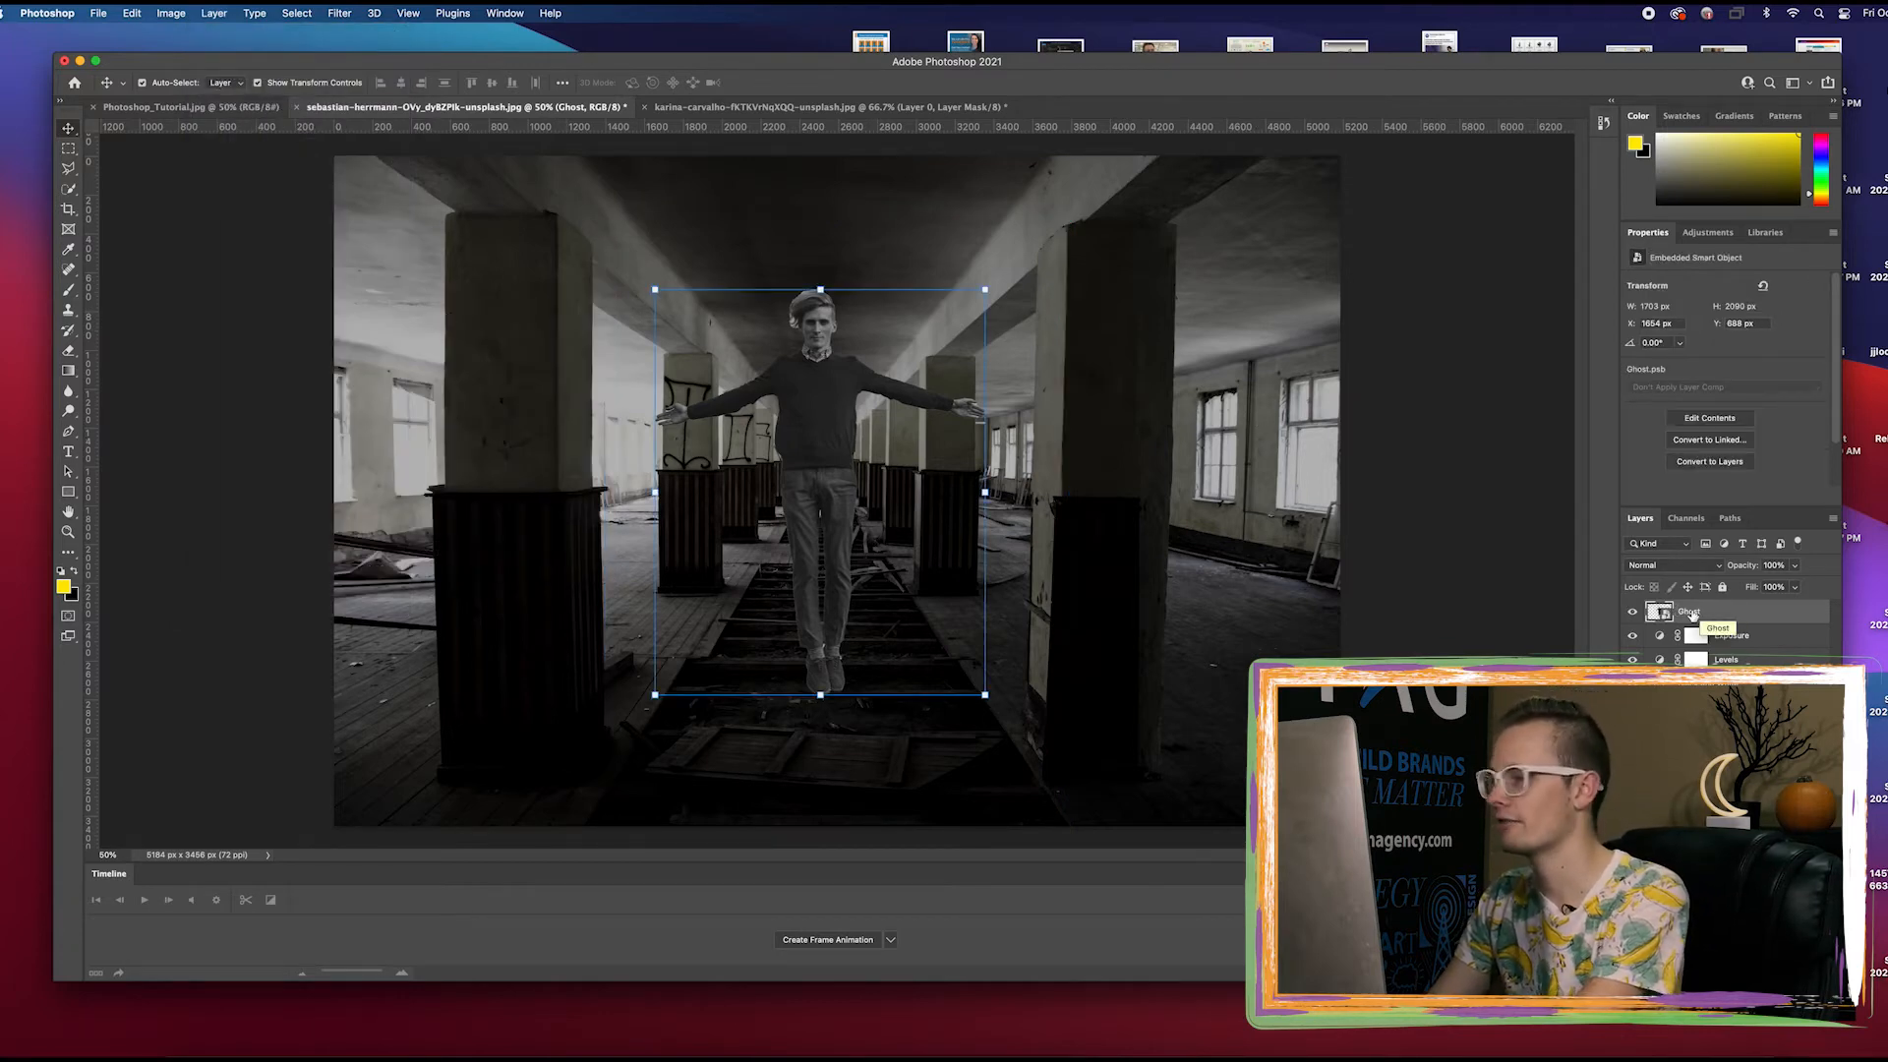
Duplicate the Ghost layer within the same document under the name Glow
right_click(1690, 613)
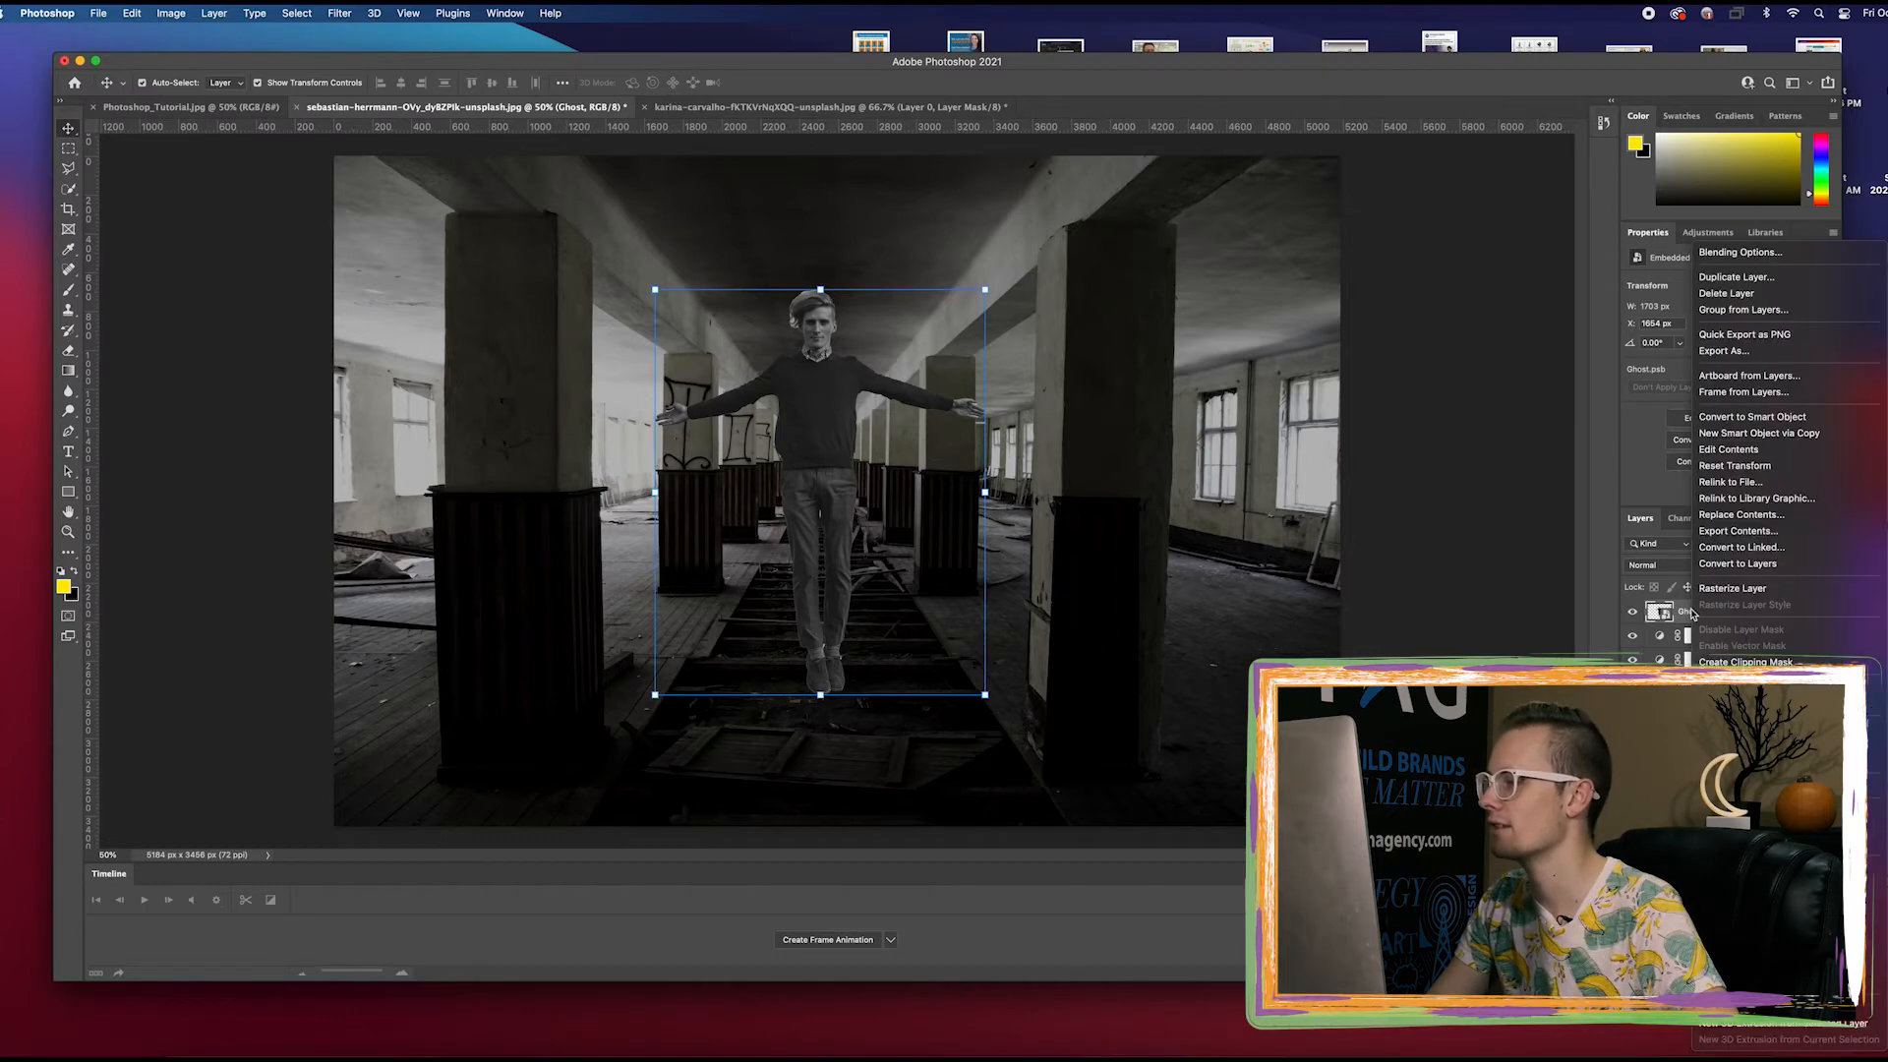
click(1692, 613)
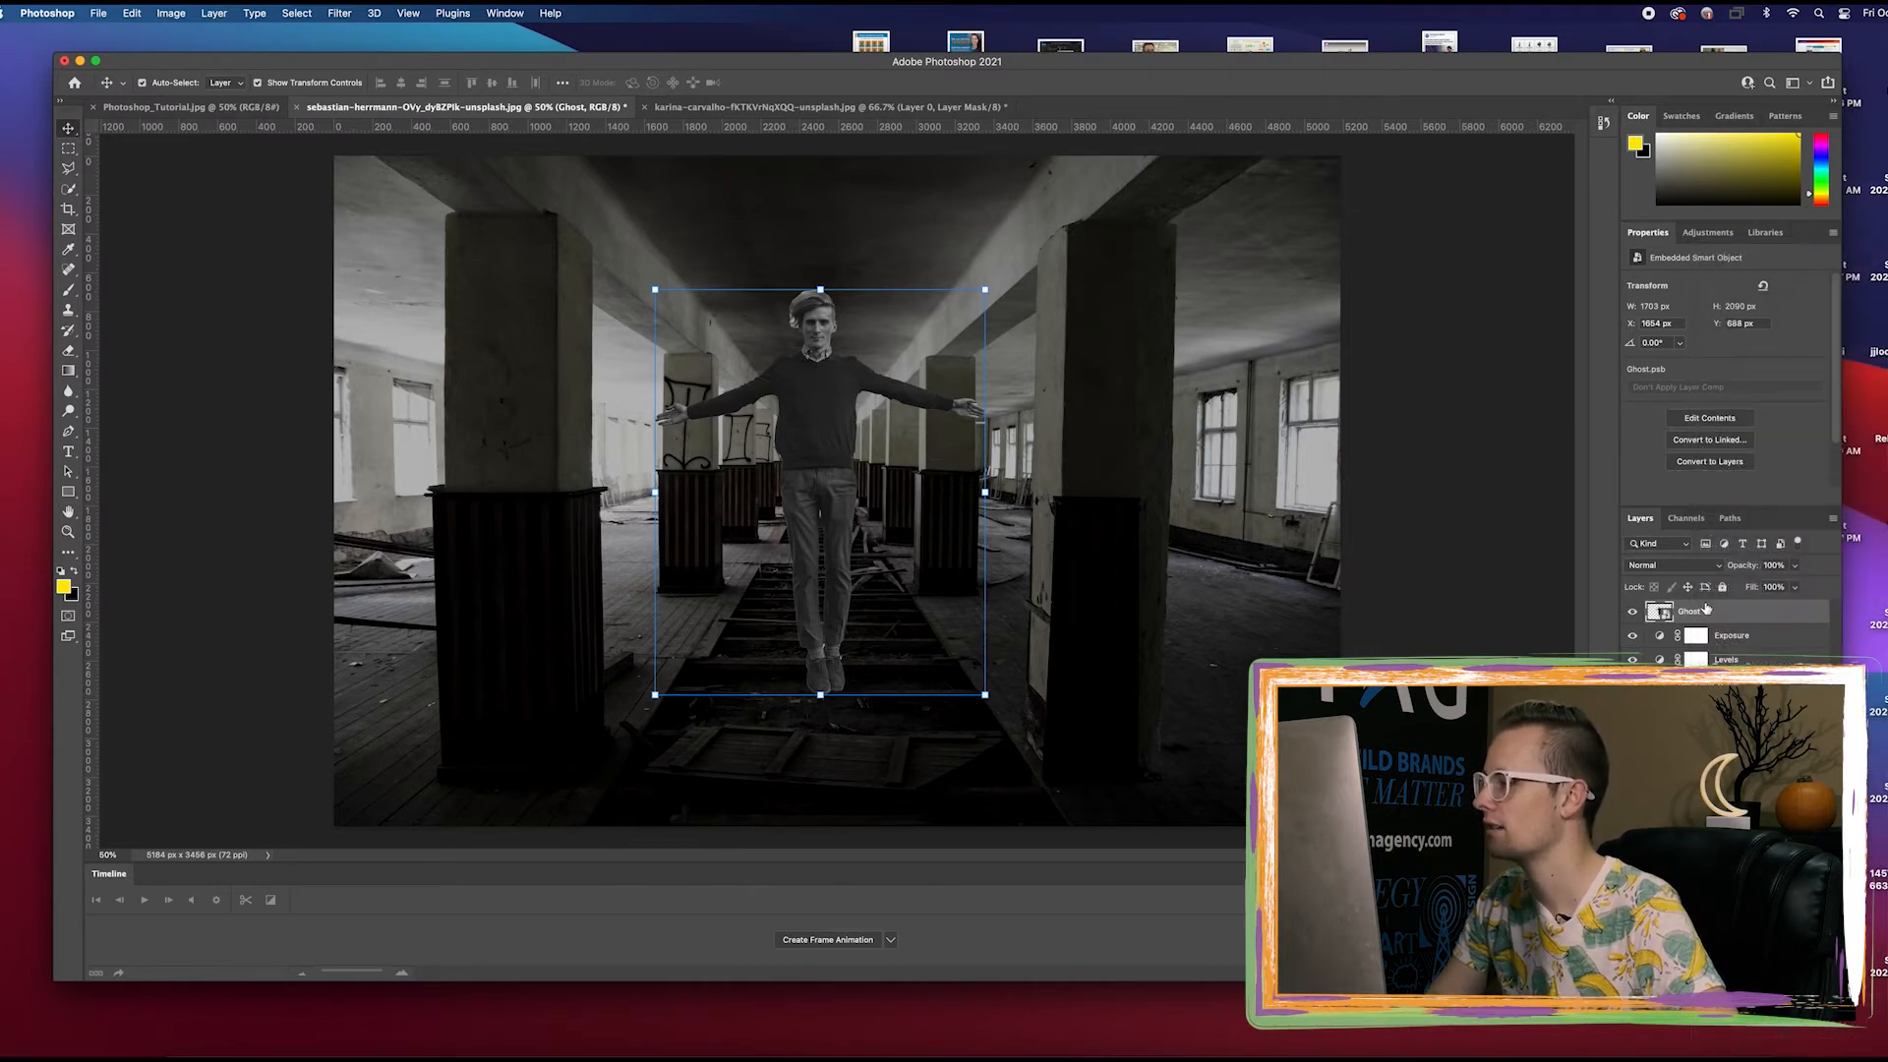
right_click(1705, 612)
click(1749, 278)
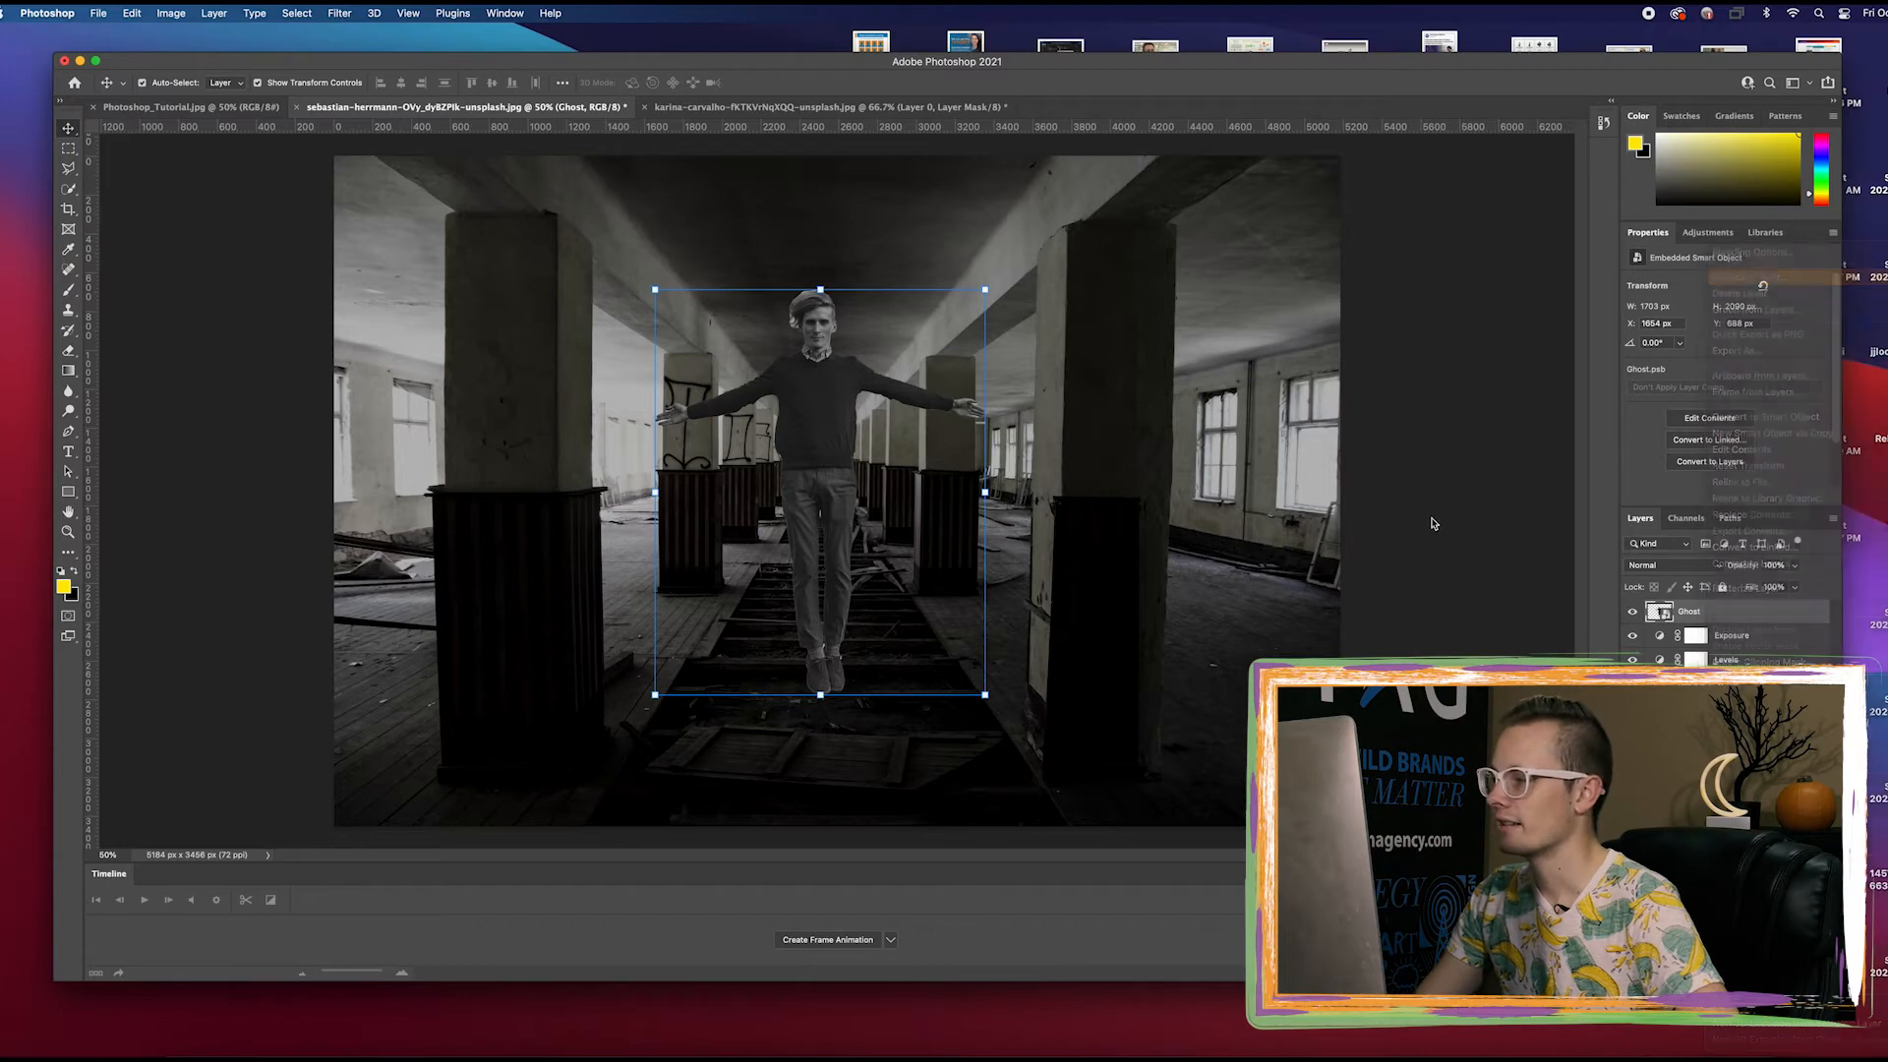
text(Glow)
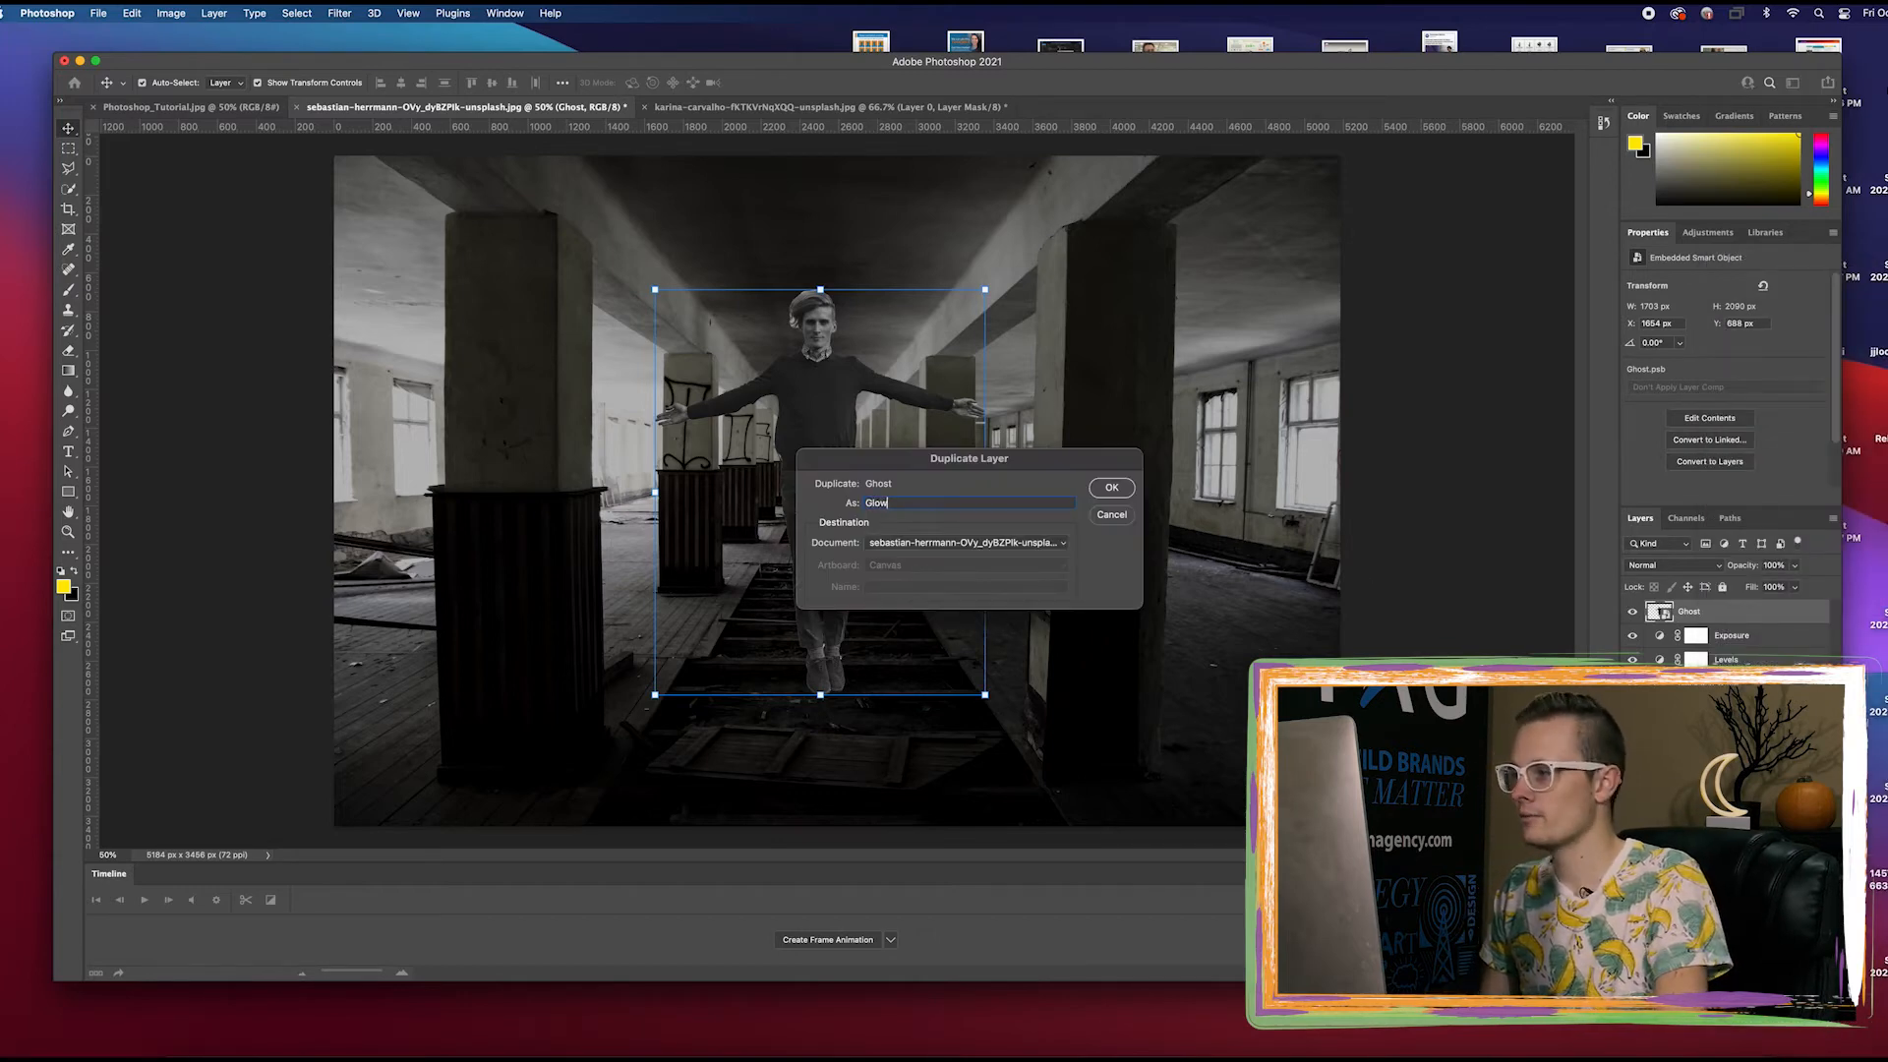
key(Return)
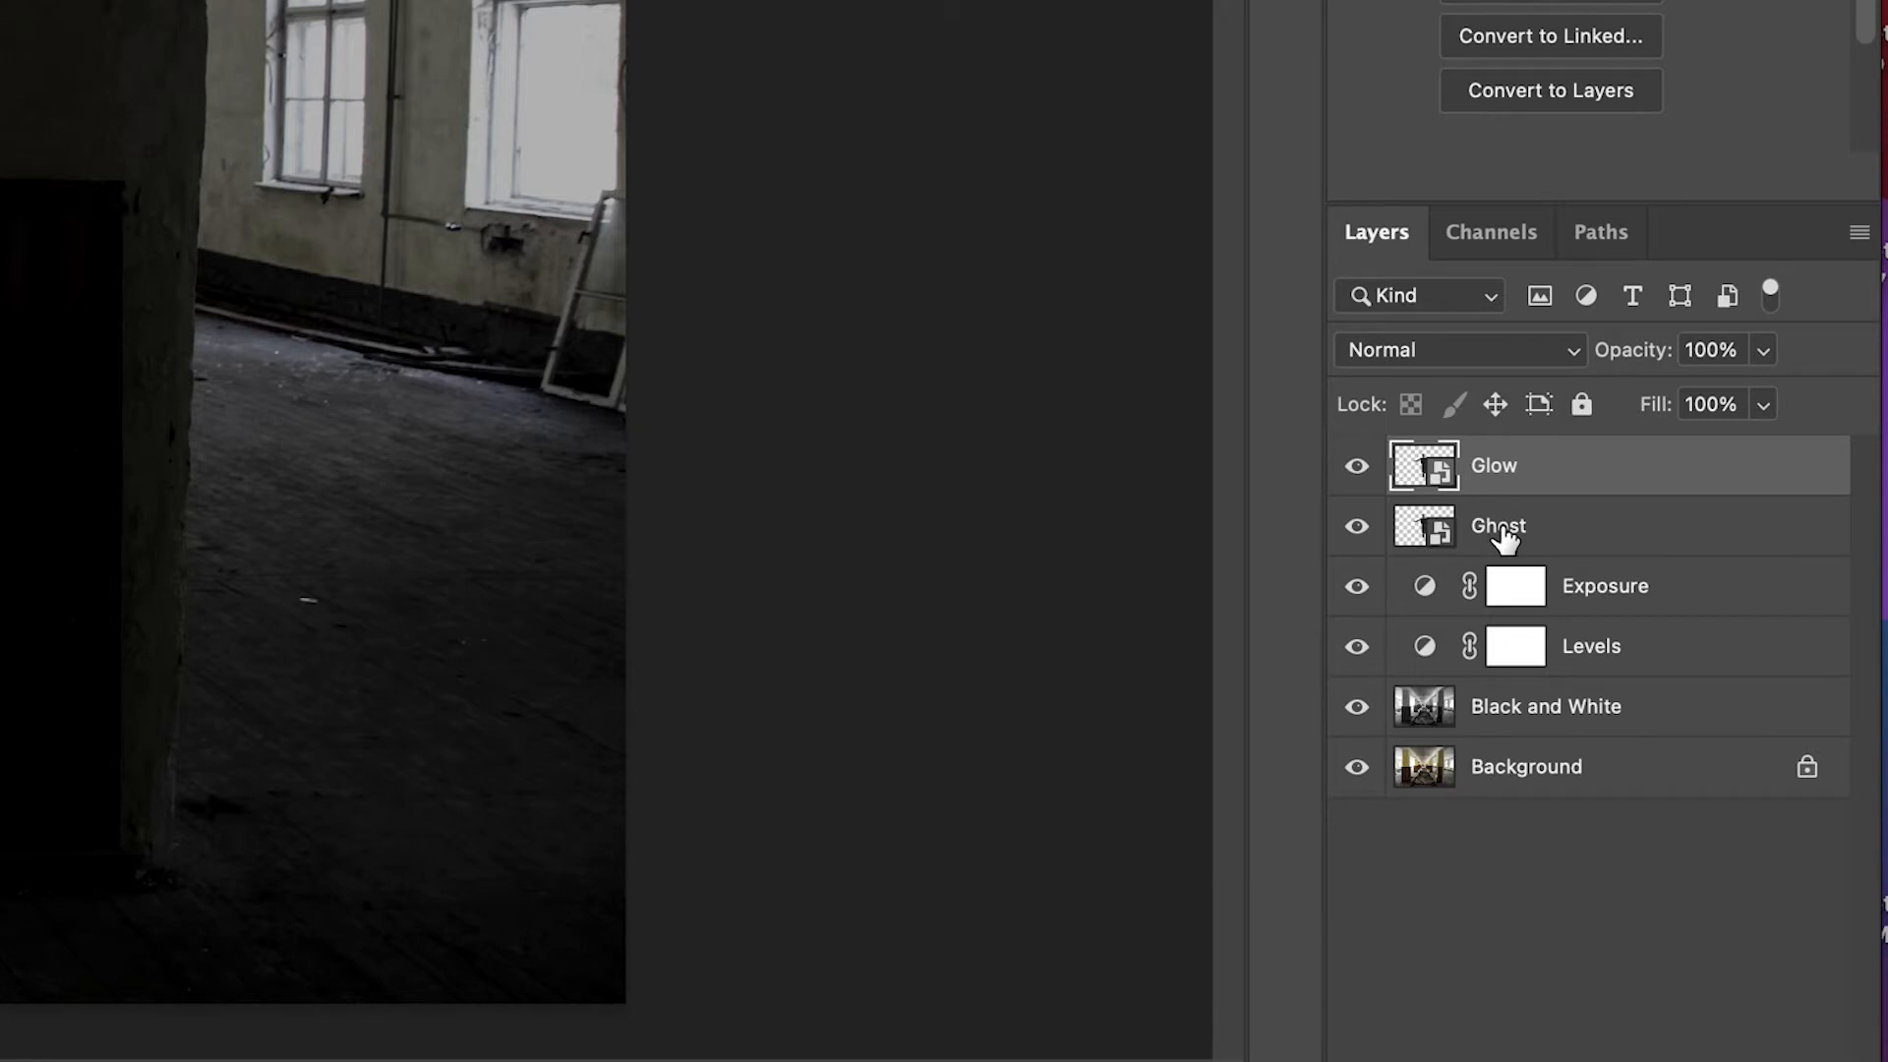
Set the opacity of the Ghost layer to 50%
click(1502, 531)
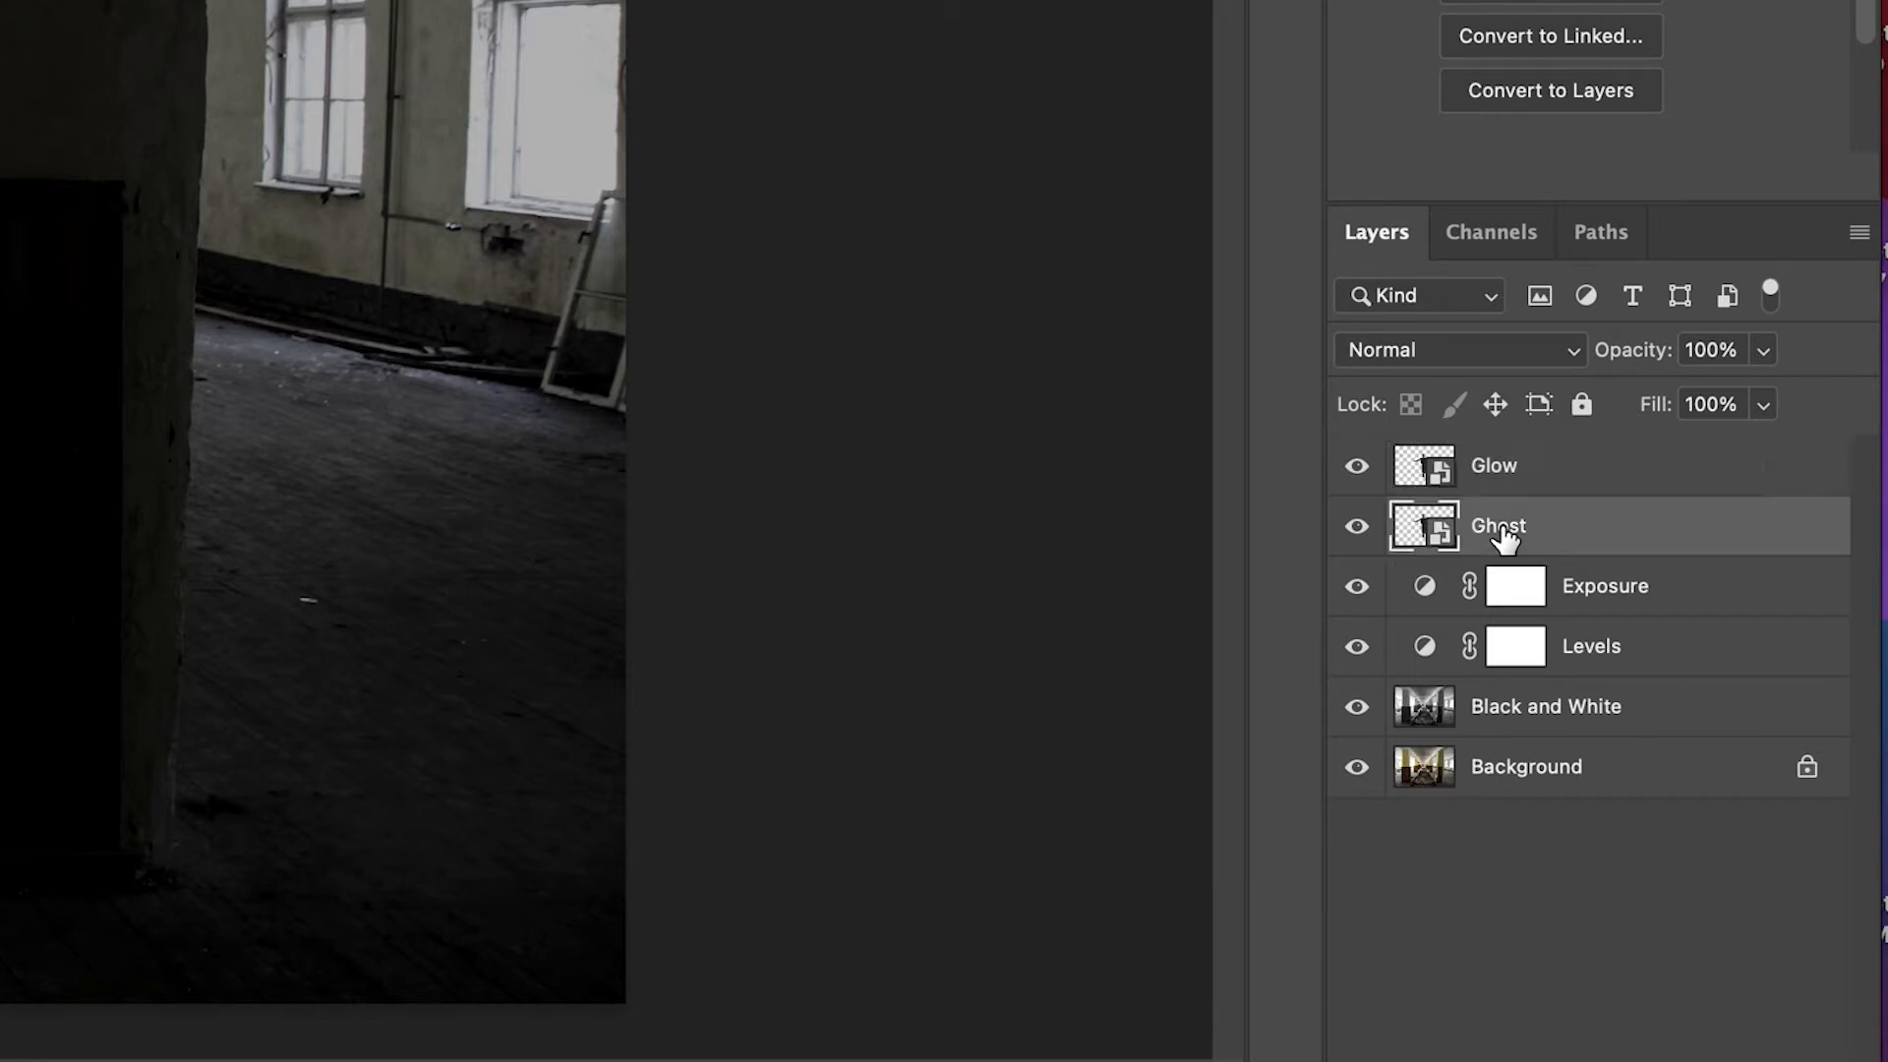
click(1726, 350)
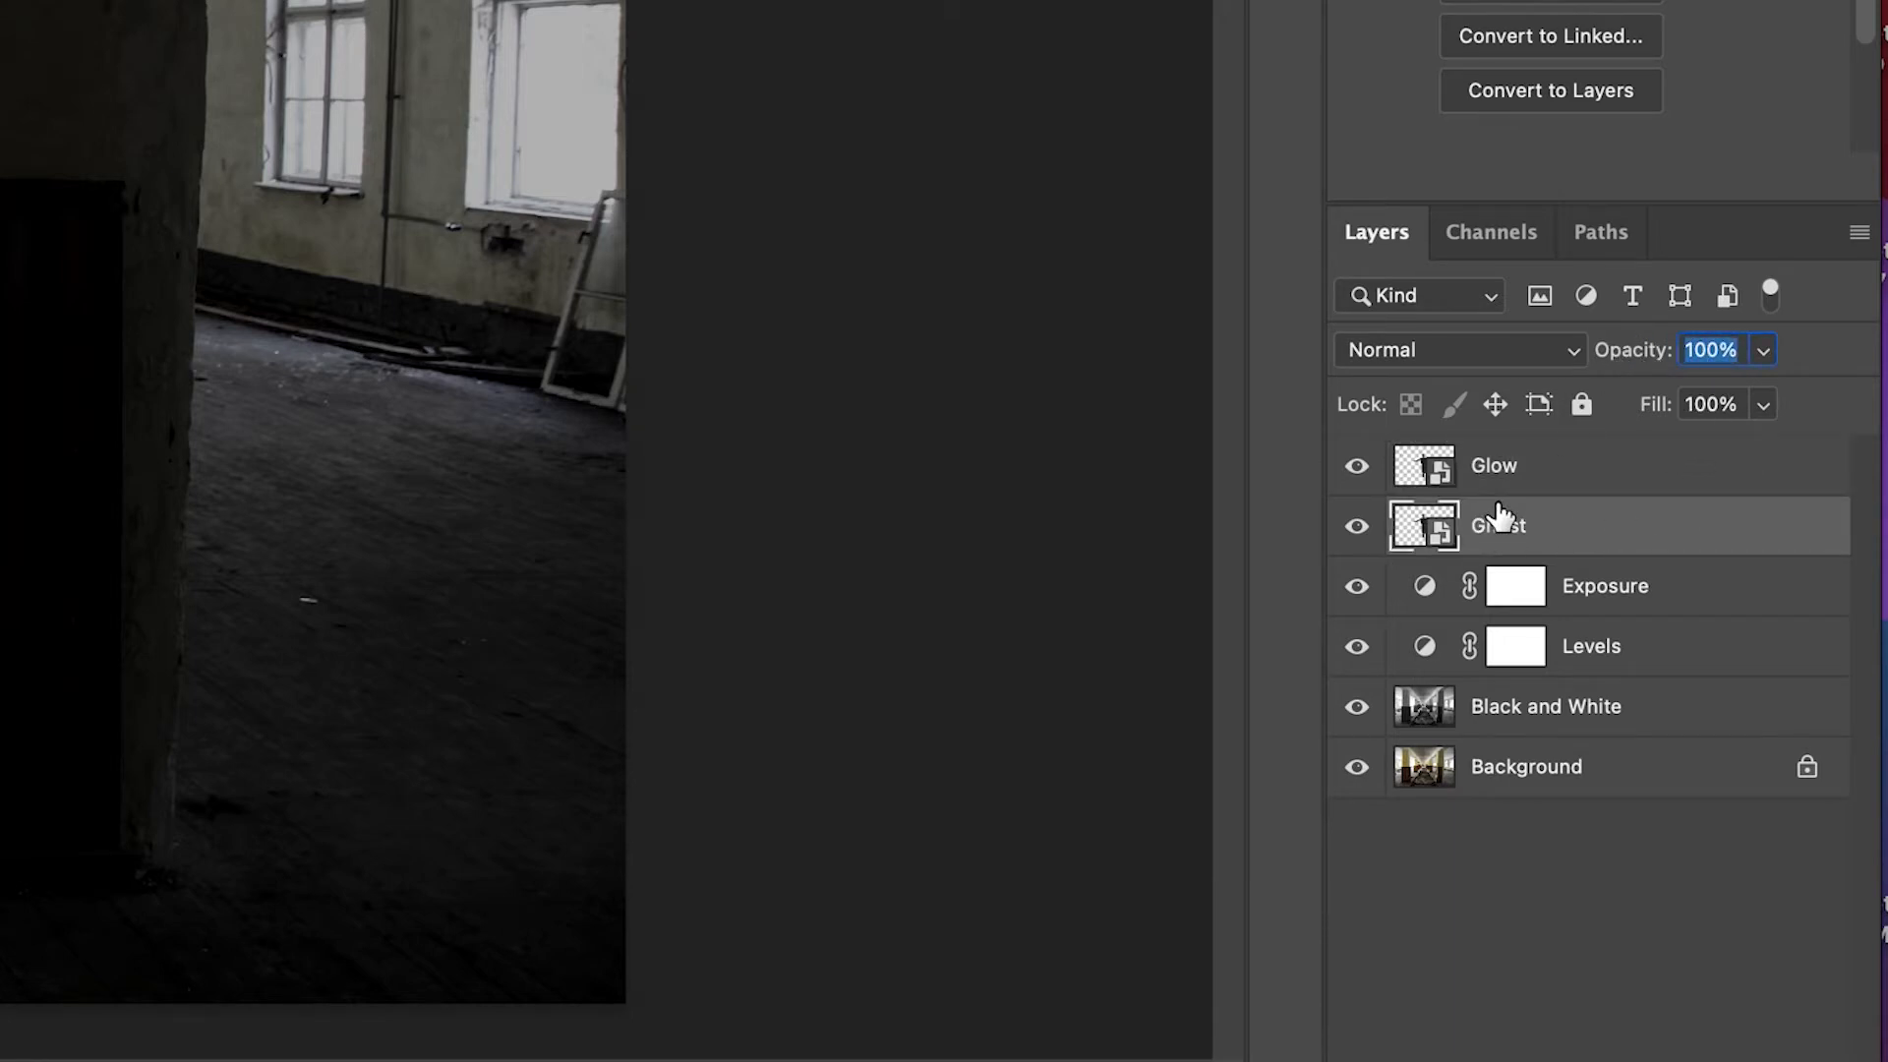
text(50)
key(Return)
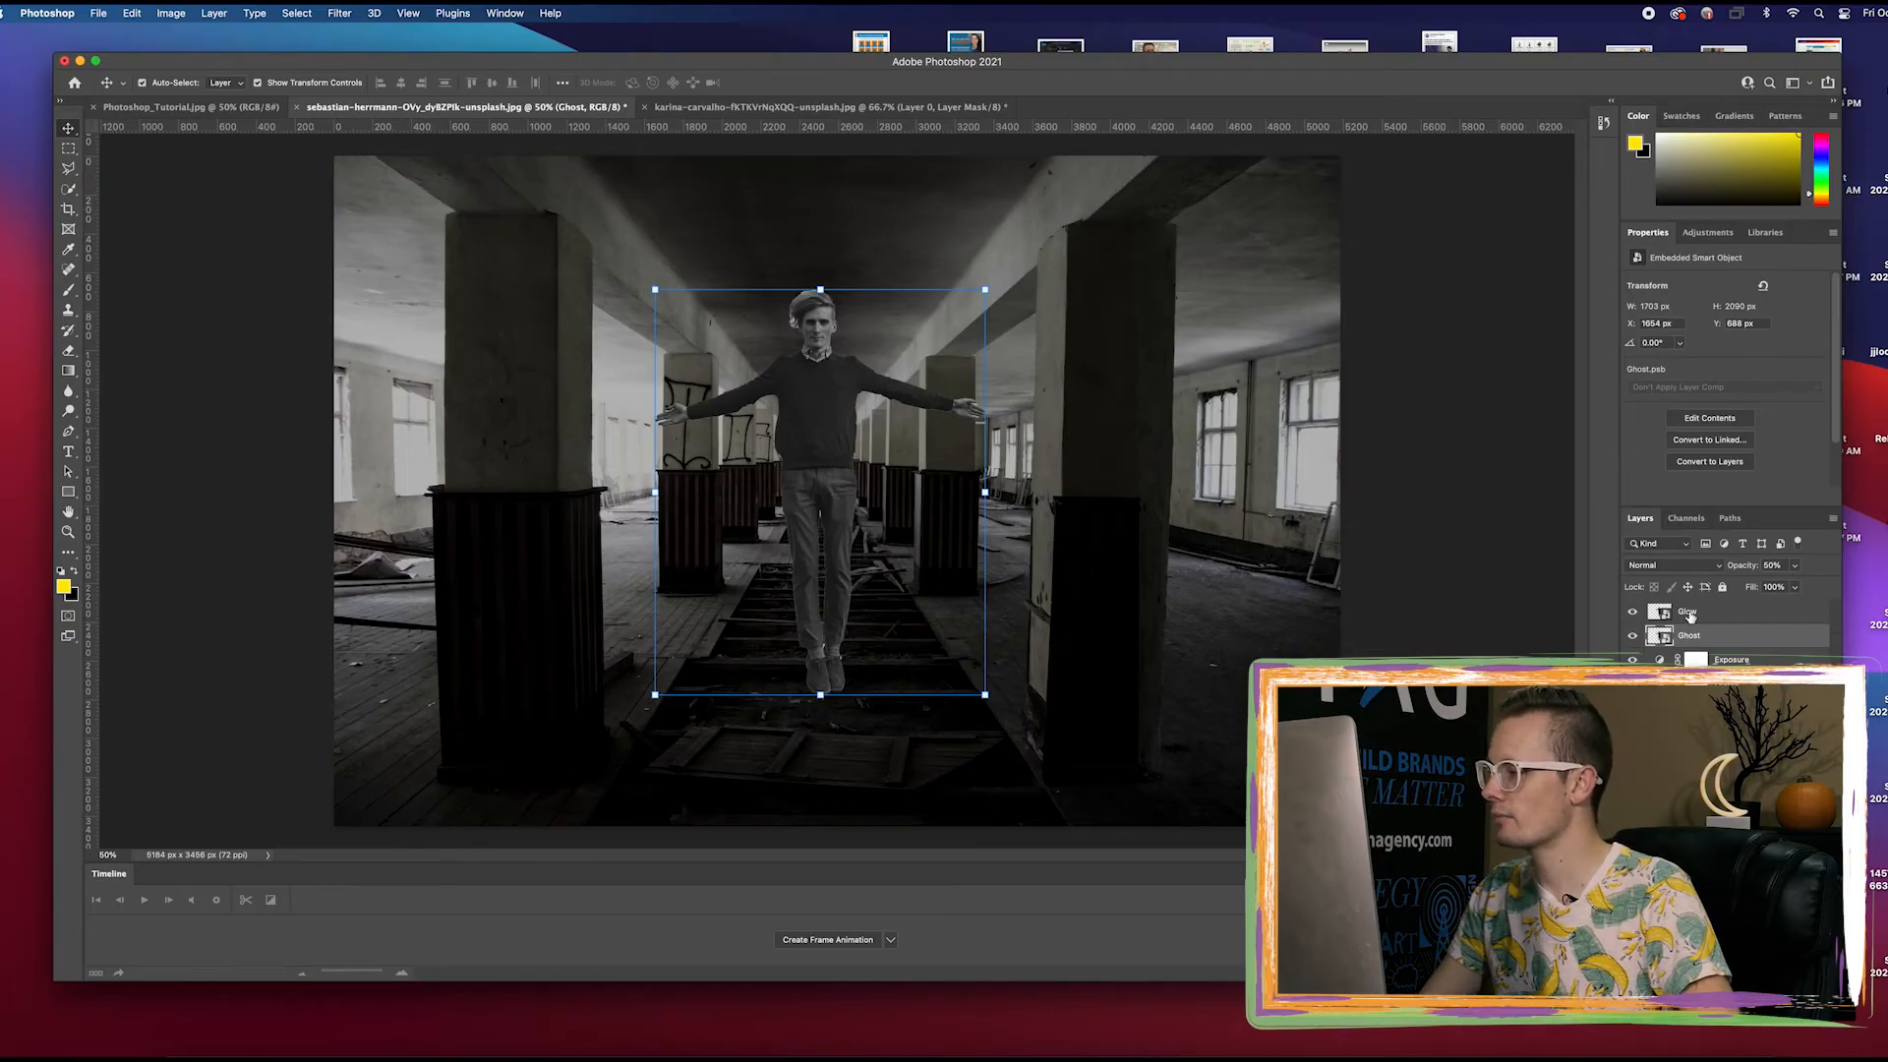
Add a Screen-mode Outer Glow to the Glow layer with 35% opacity, 100% noise, color 00f6ff, 25% spread and 25 px size
click(1690, 613)
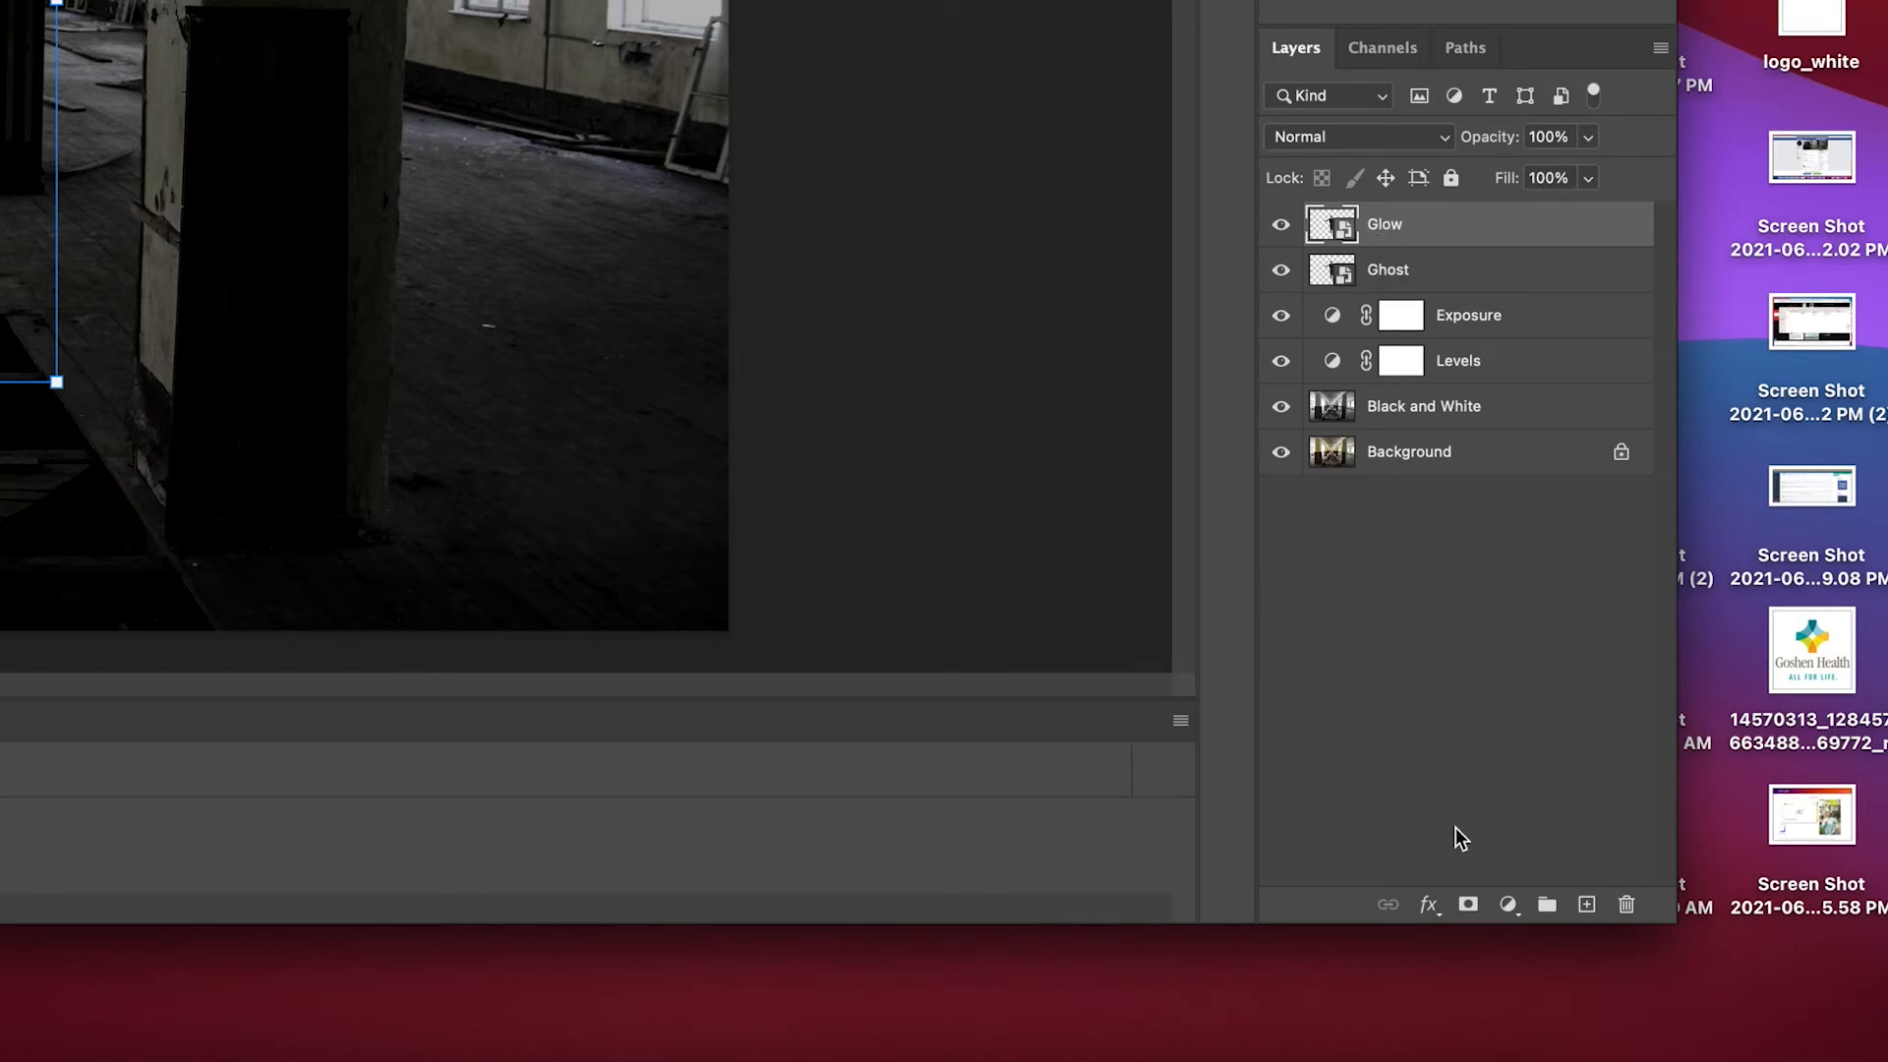
click(1428, 906)
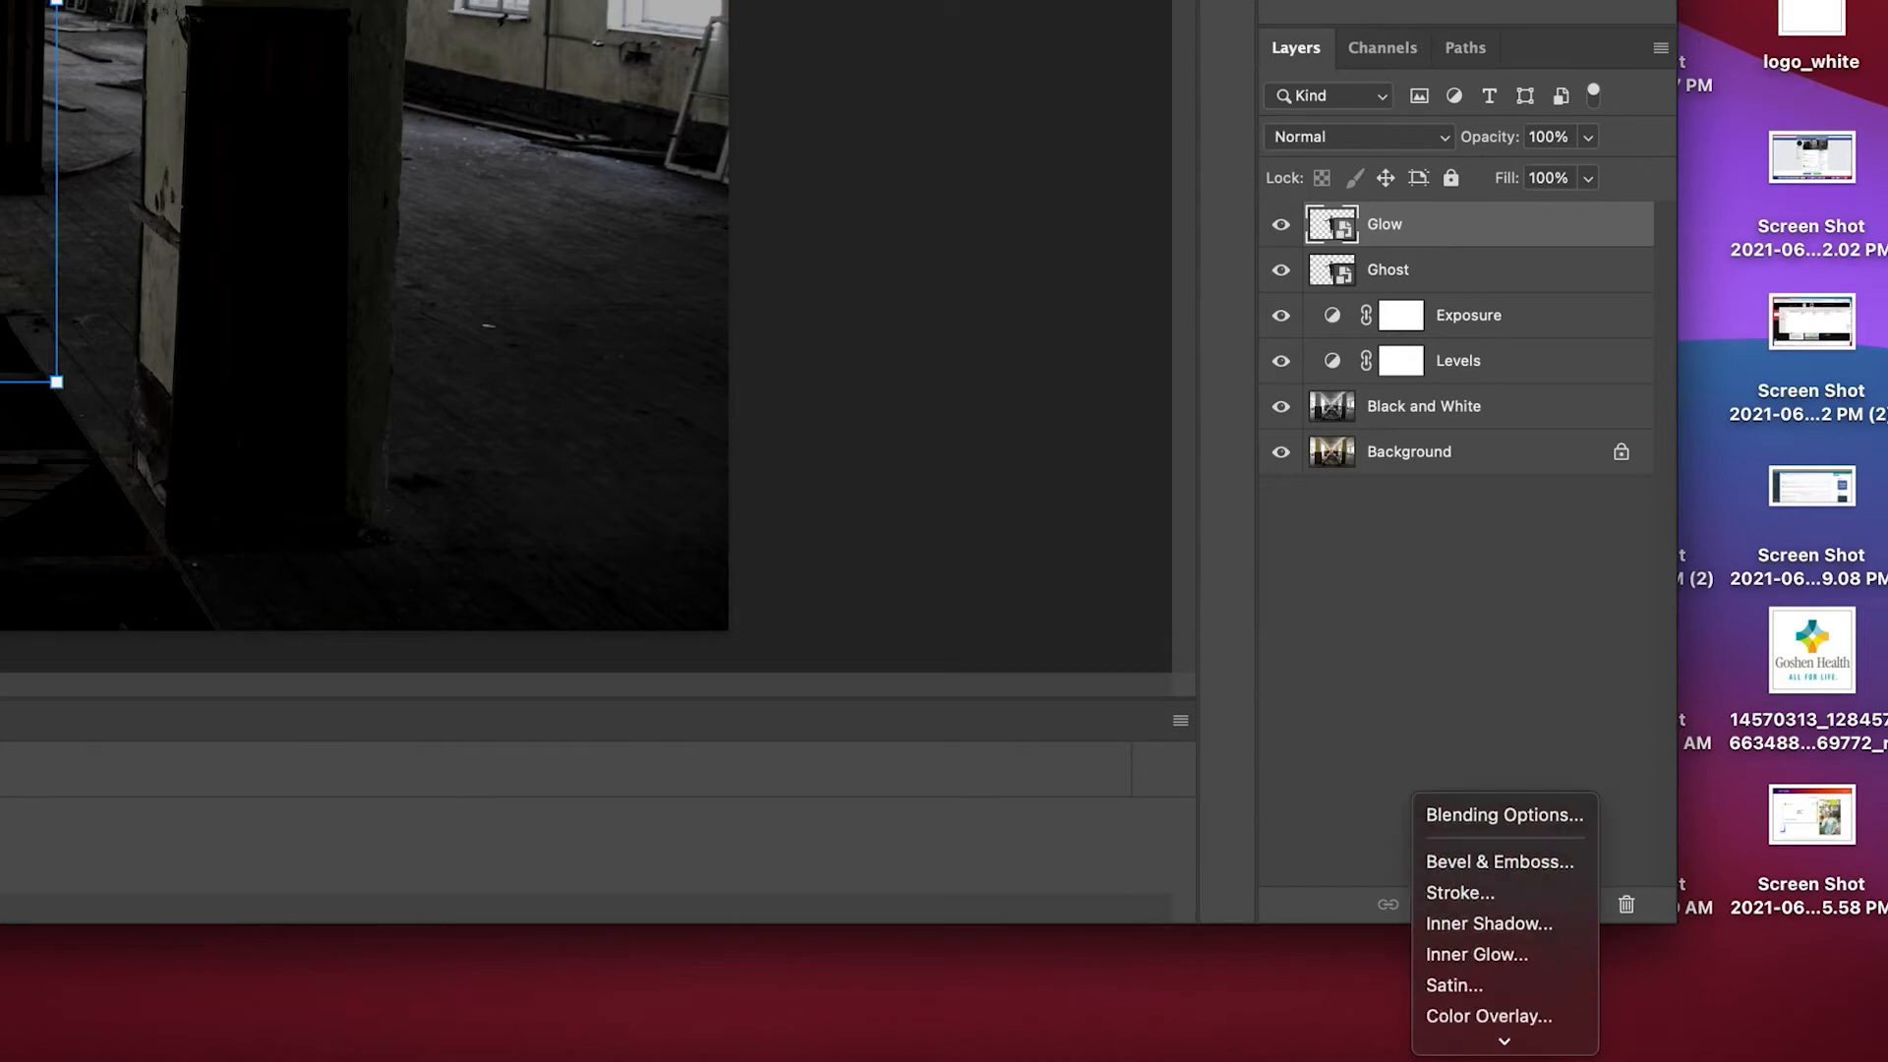
click(1473, 1011)
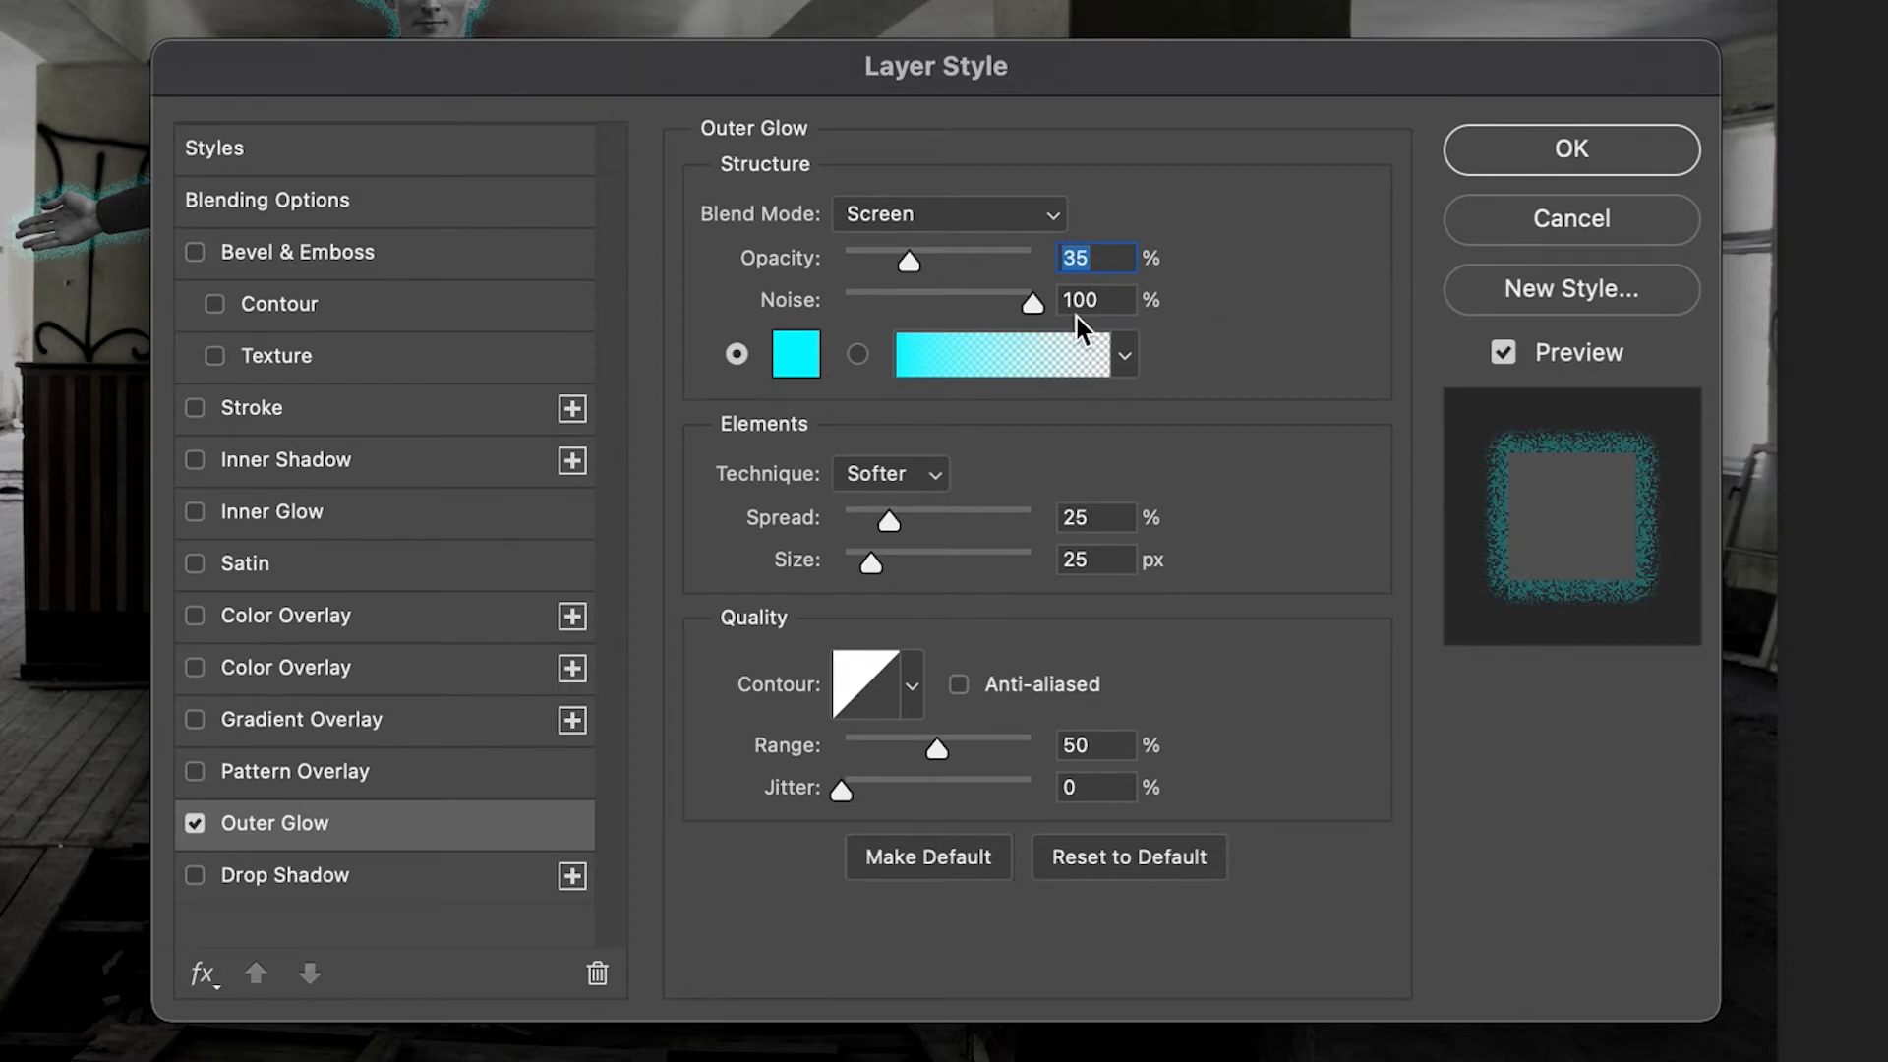
key(Tab)
click(777, 356)
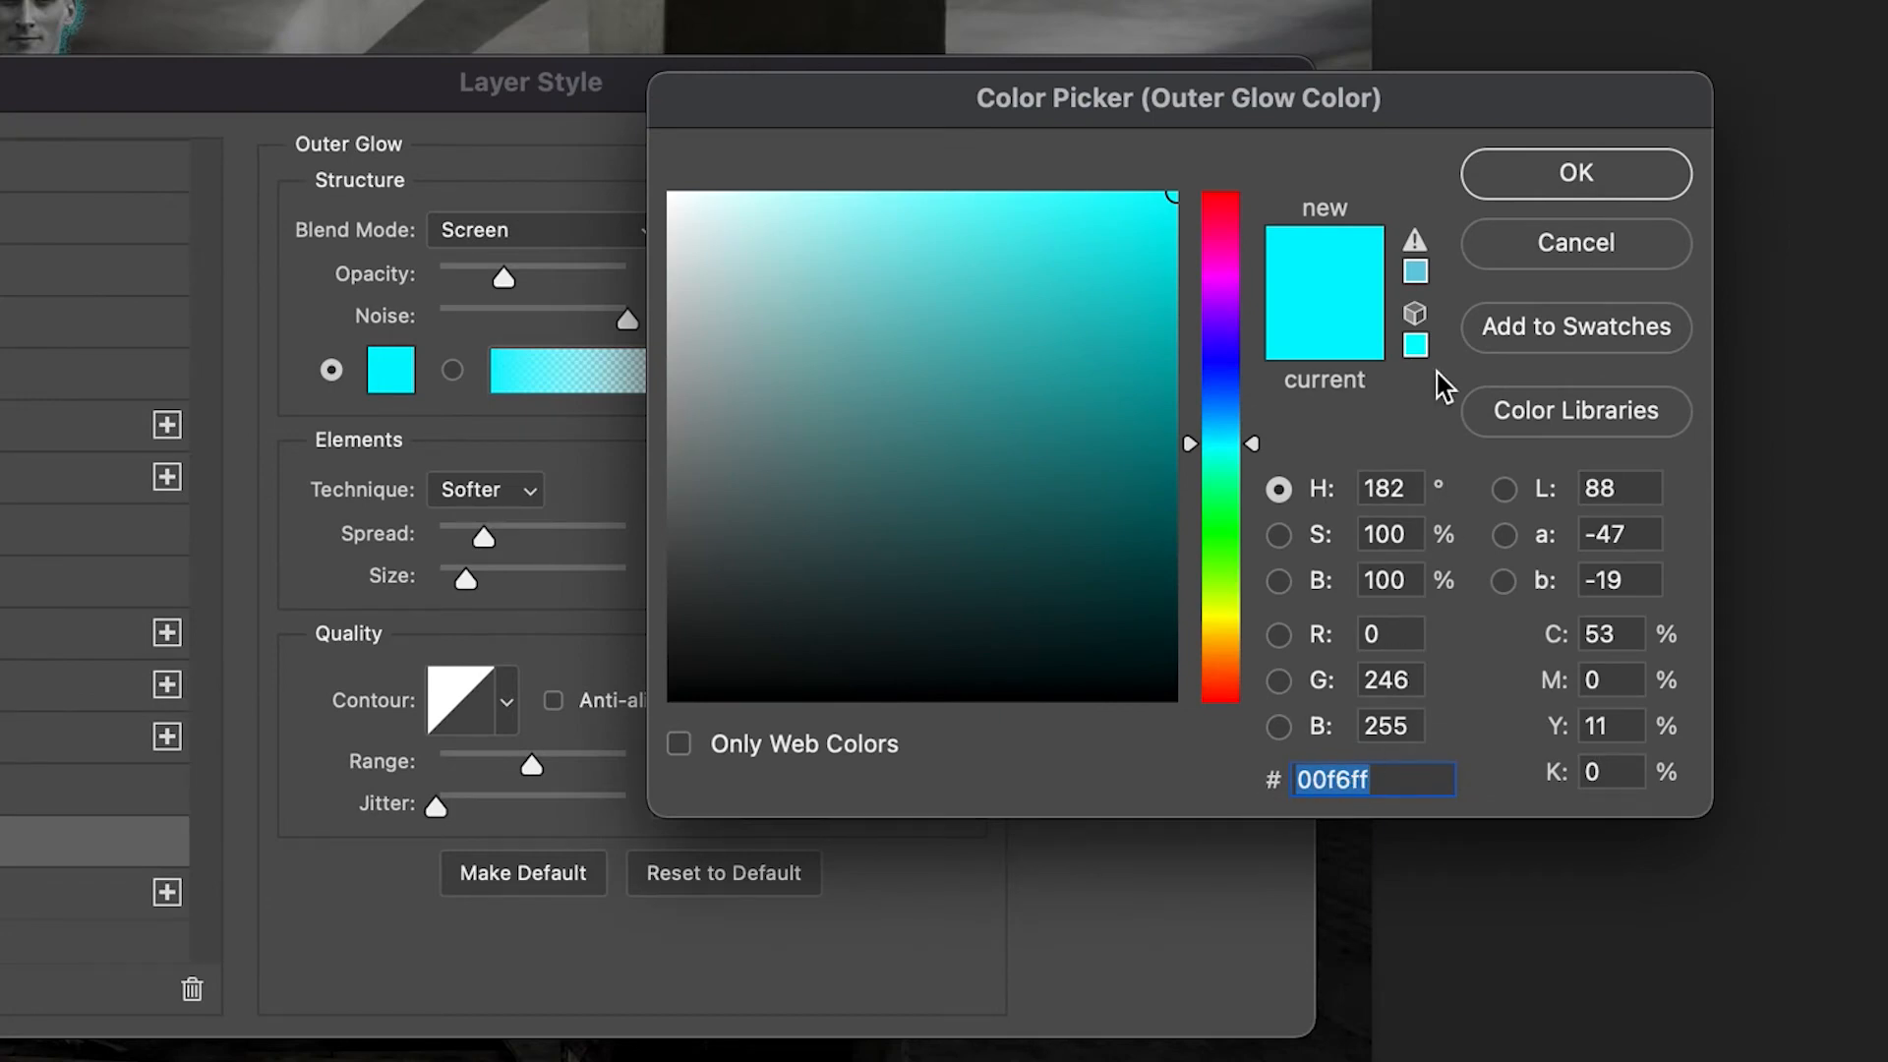
click(1503, 169)
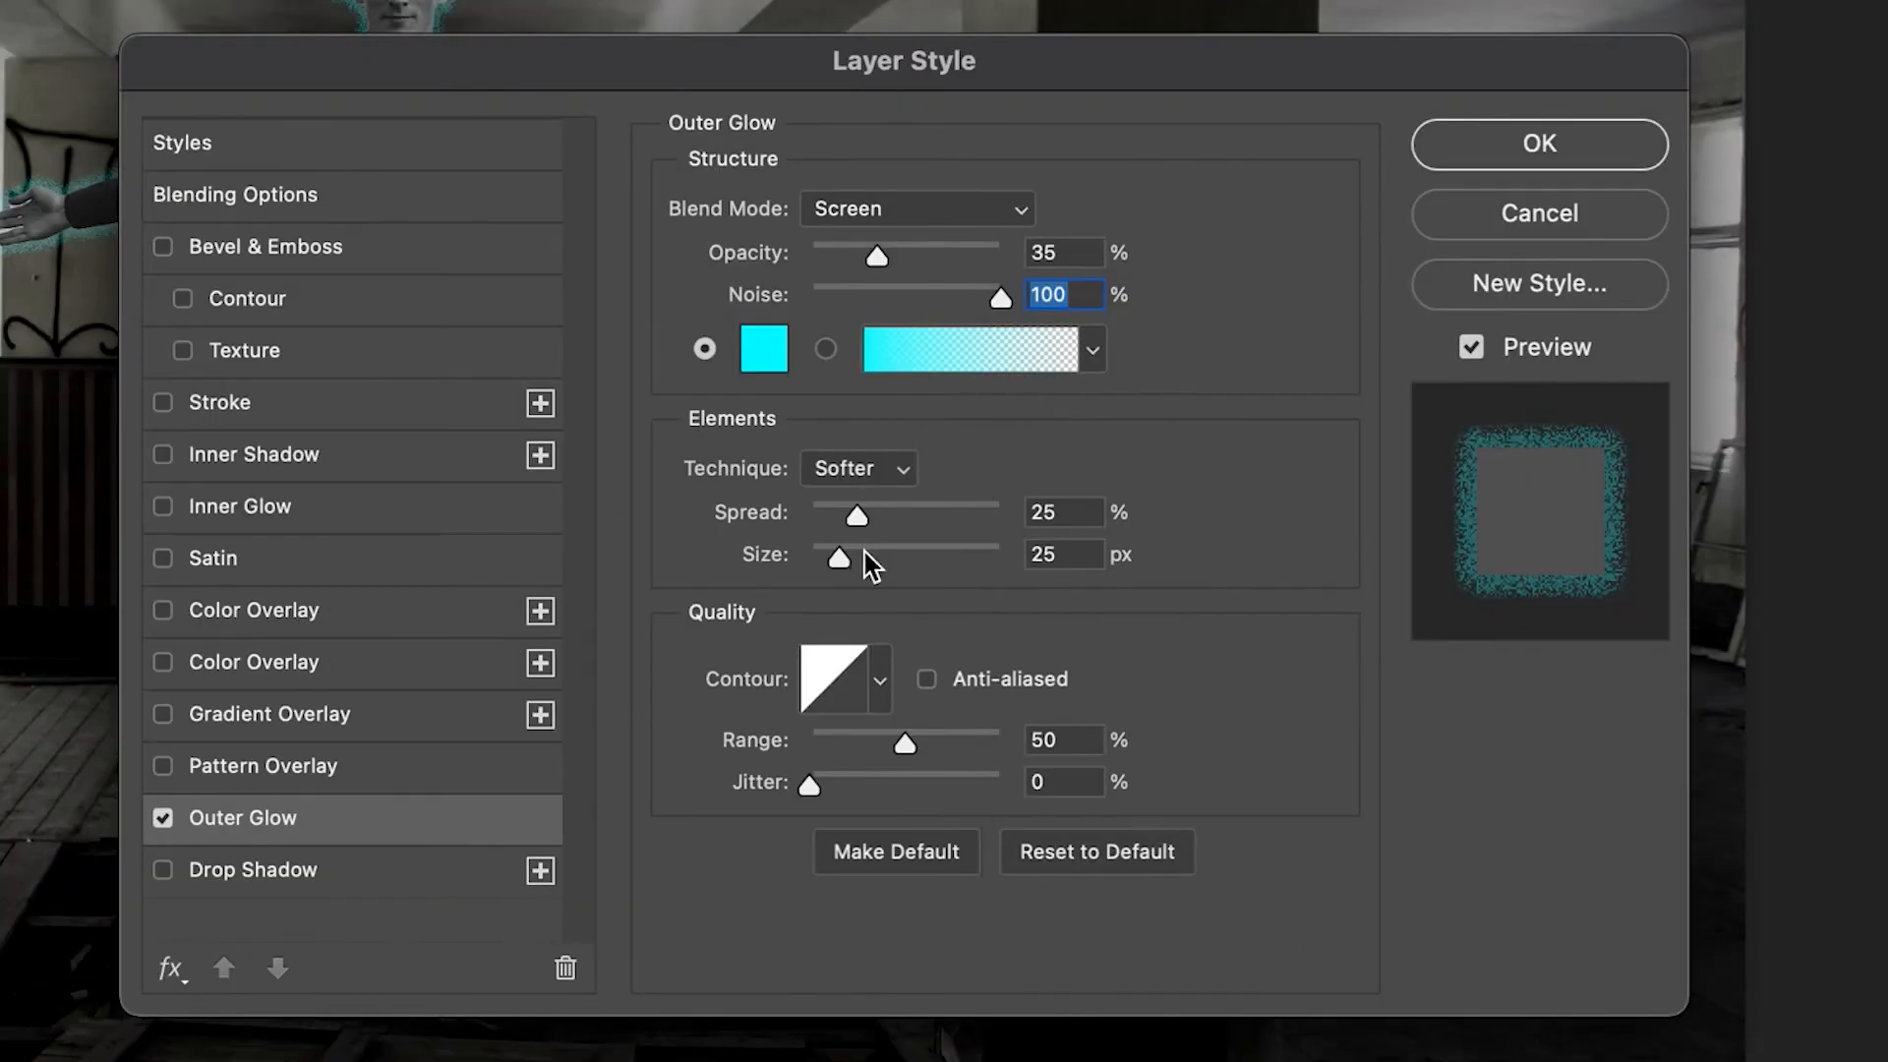
mouse_move(858, 519)
mouse_down()
mouse_move(950, 532)
mouse_move(873, 519)
mouse_up()
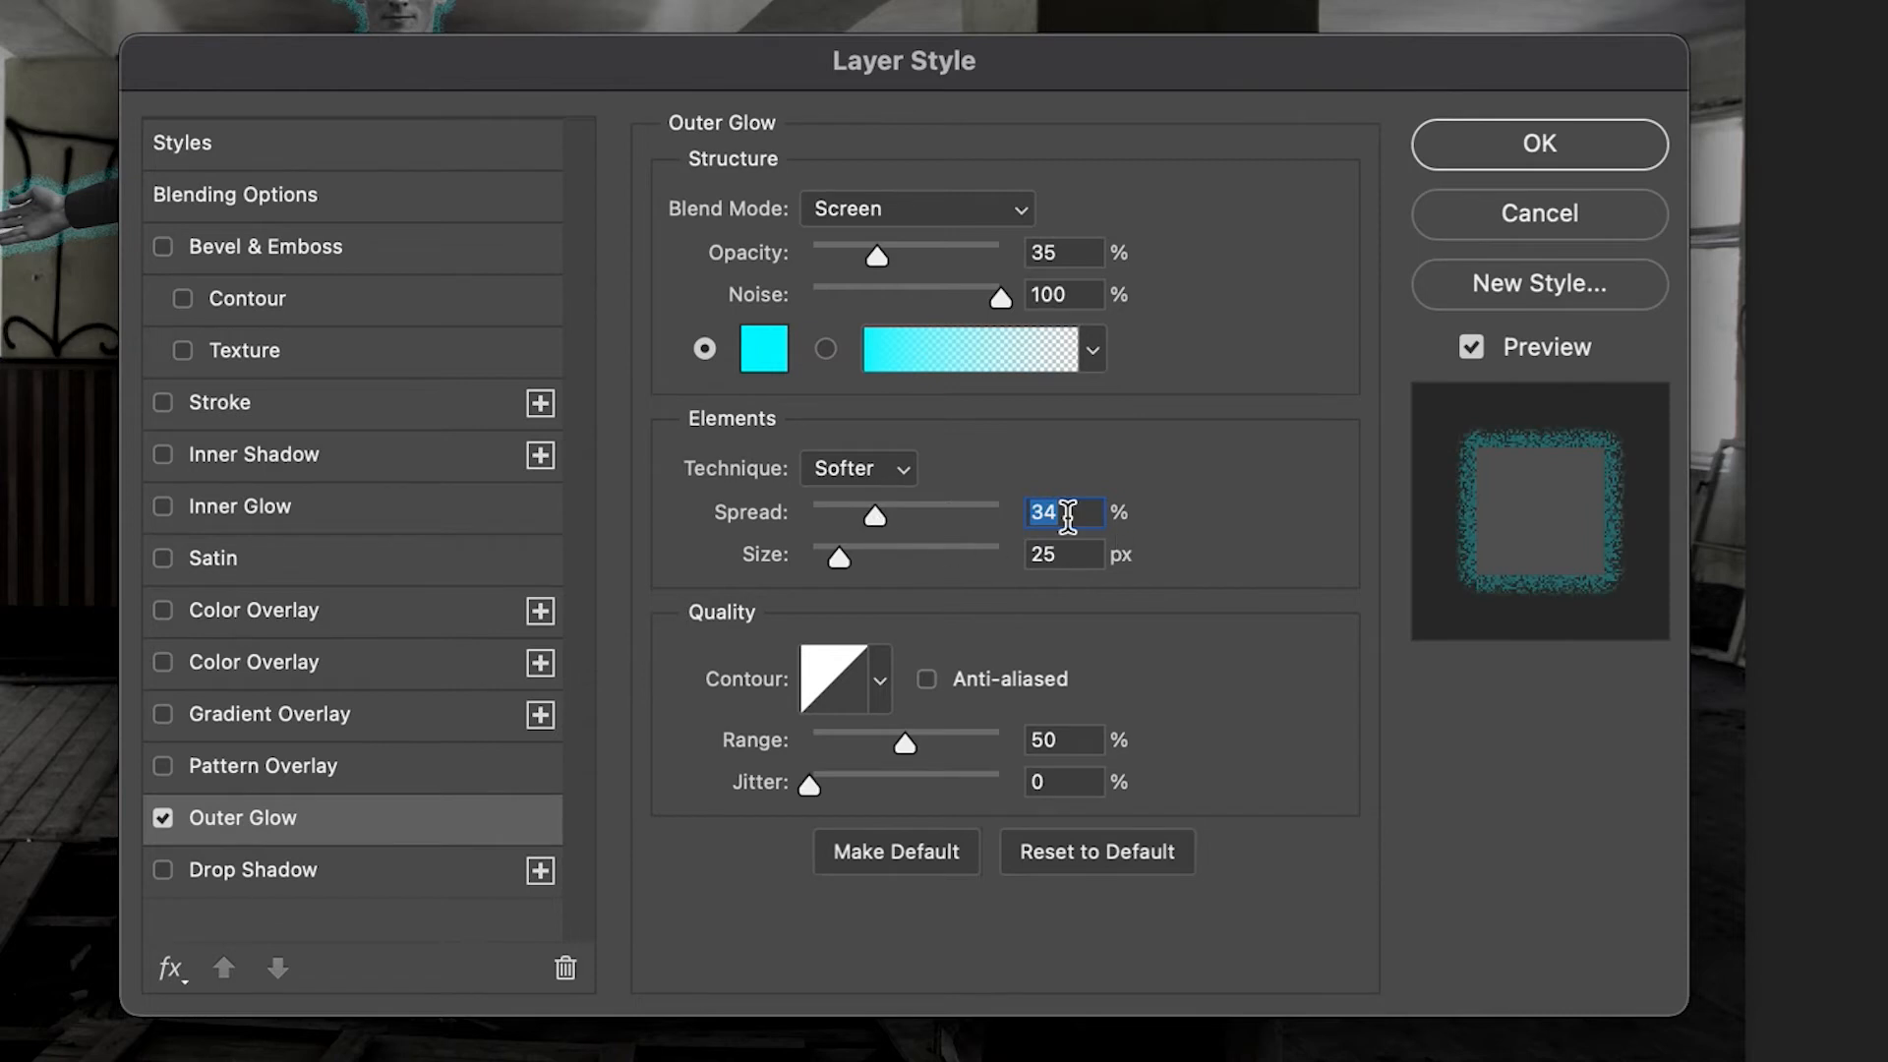
text(25)
click(1431, 143)
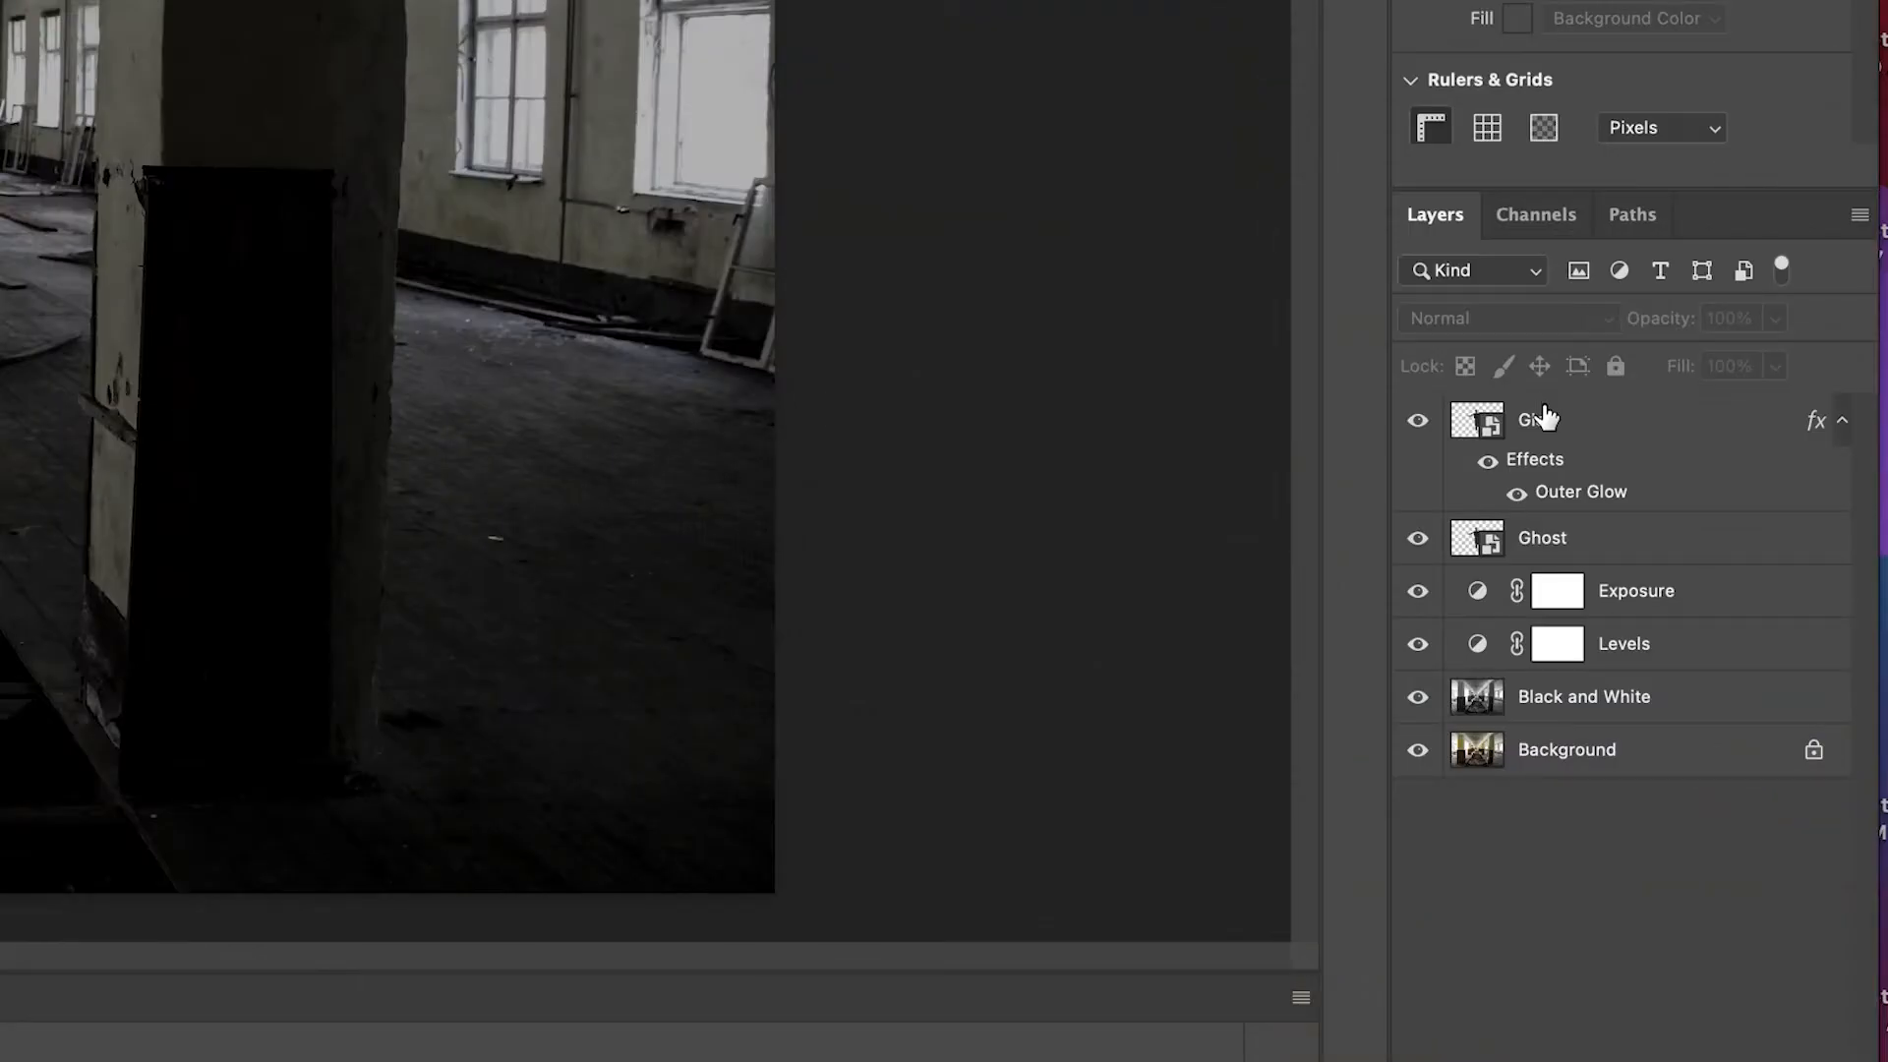
Lower the opacity of the Glow layer to 25%
click(1689, 612)
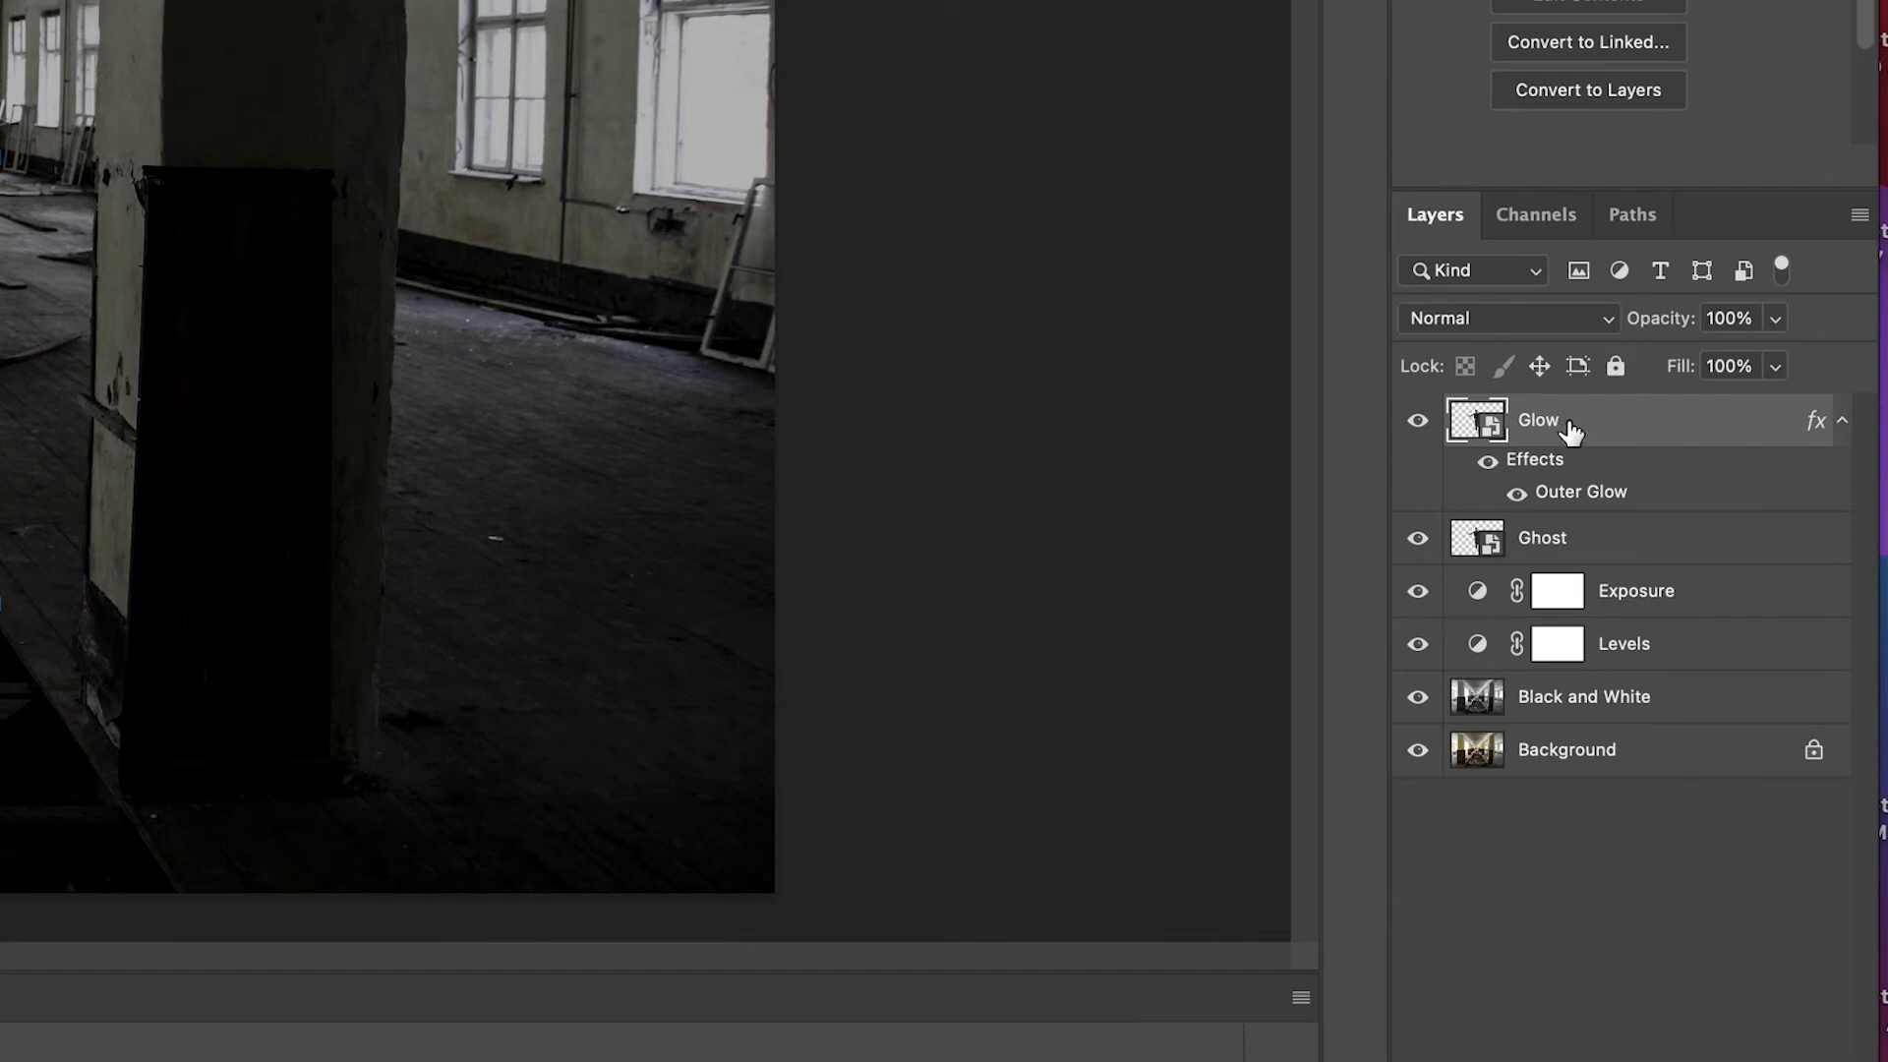
drag(1755, 321, 1690, 317)
text(25)
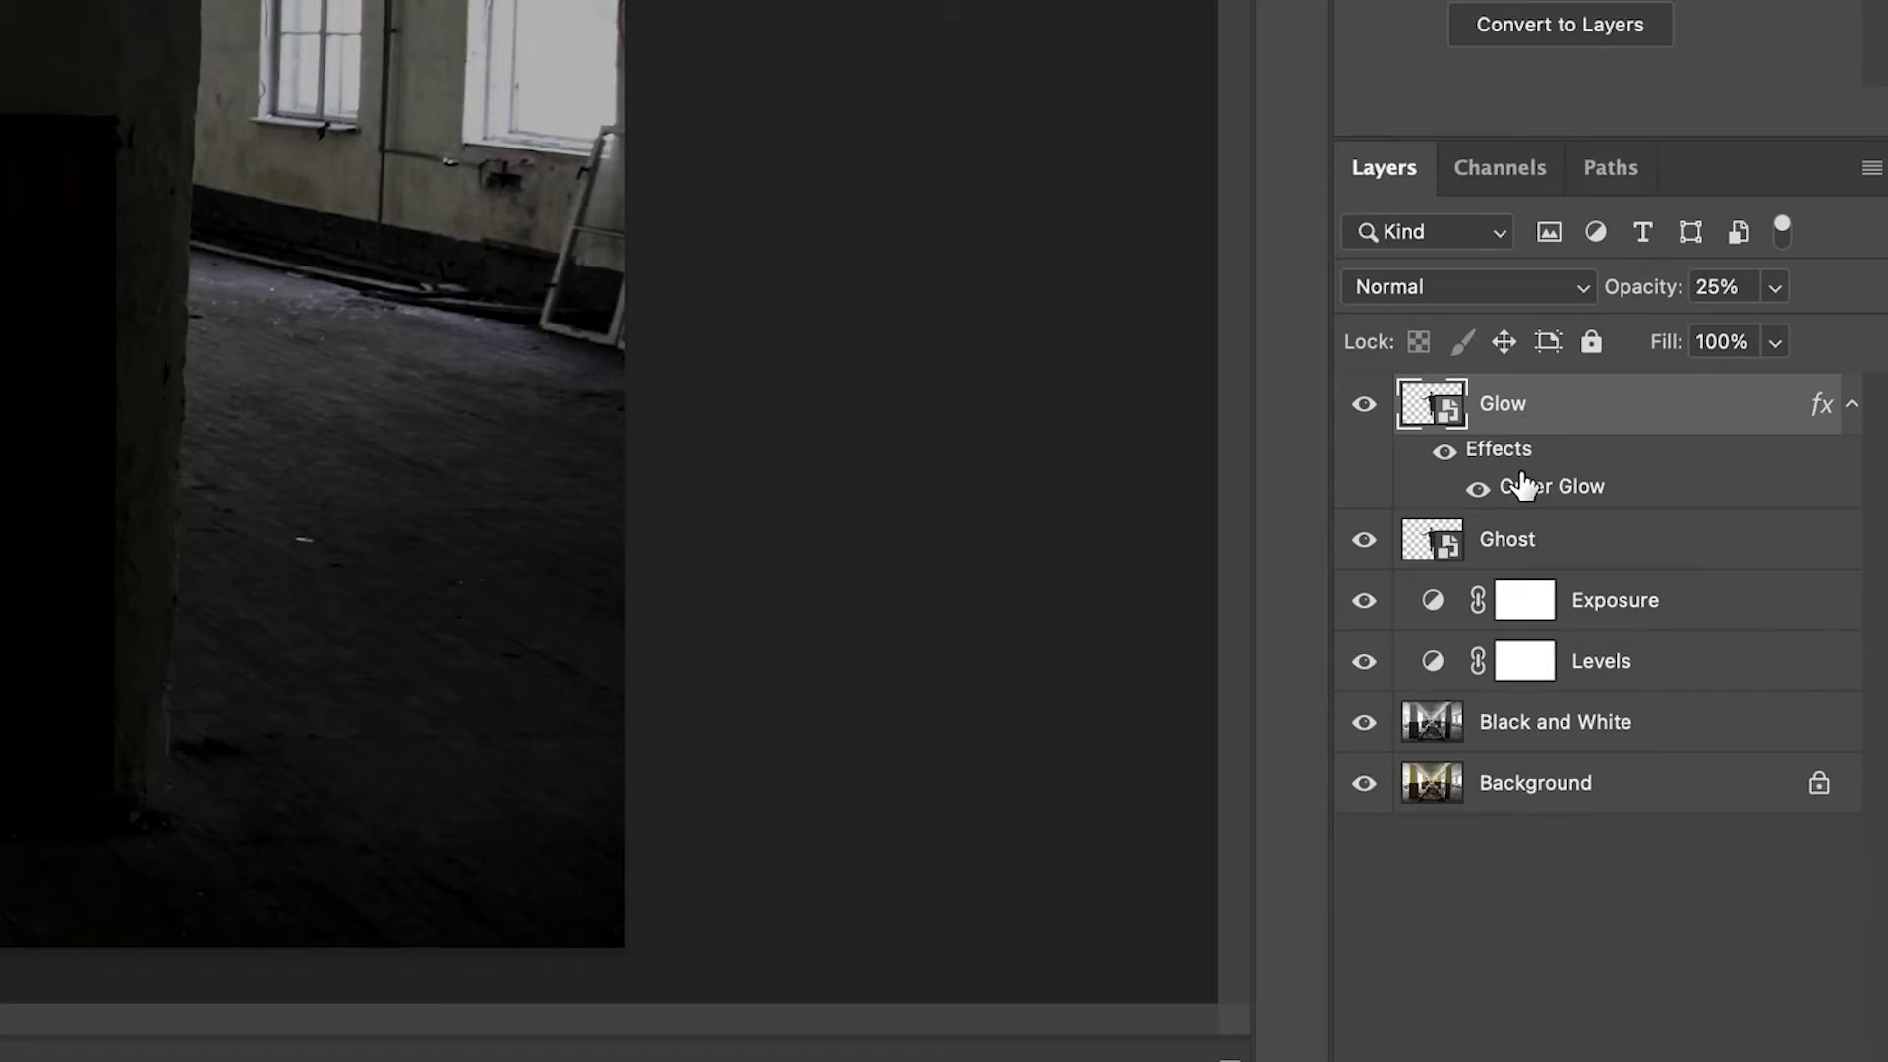
Group the Glow and Ghost layers into a new group named Effects
shift+click(1522, 542)
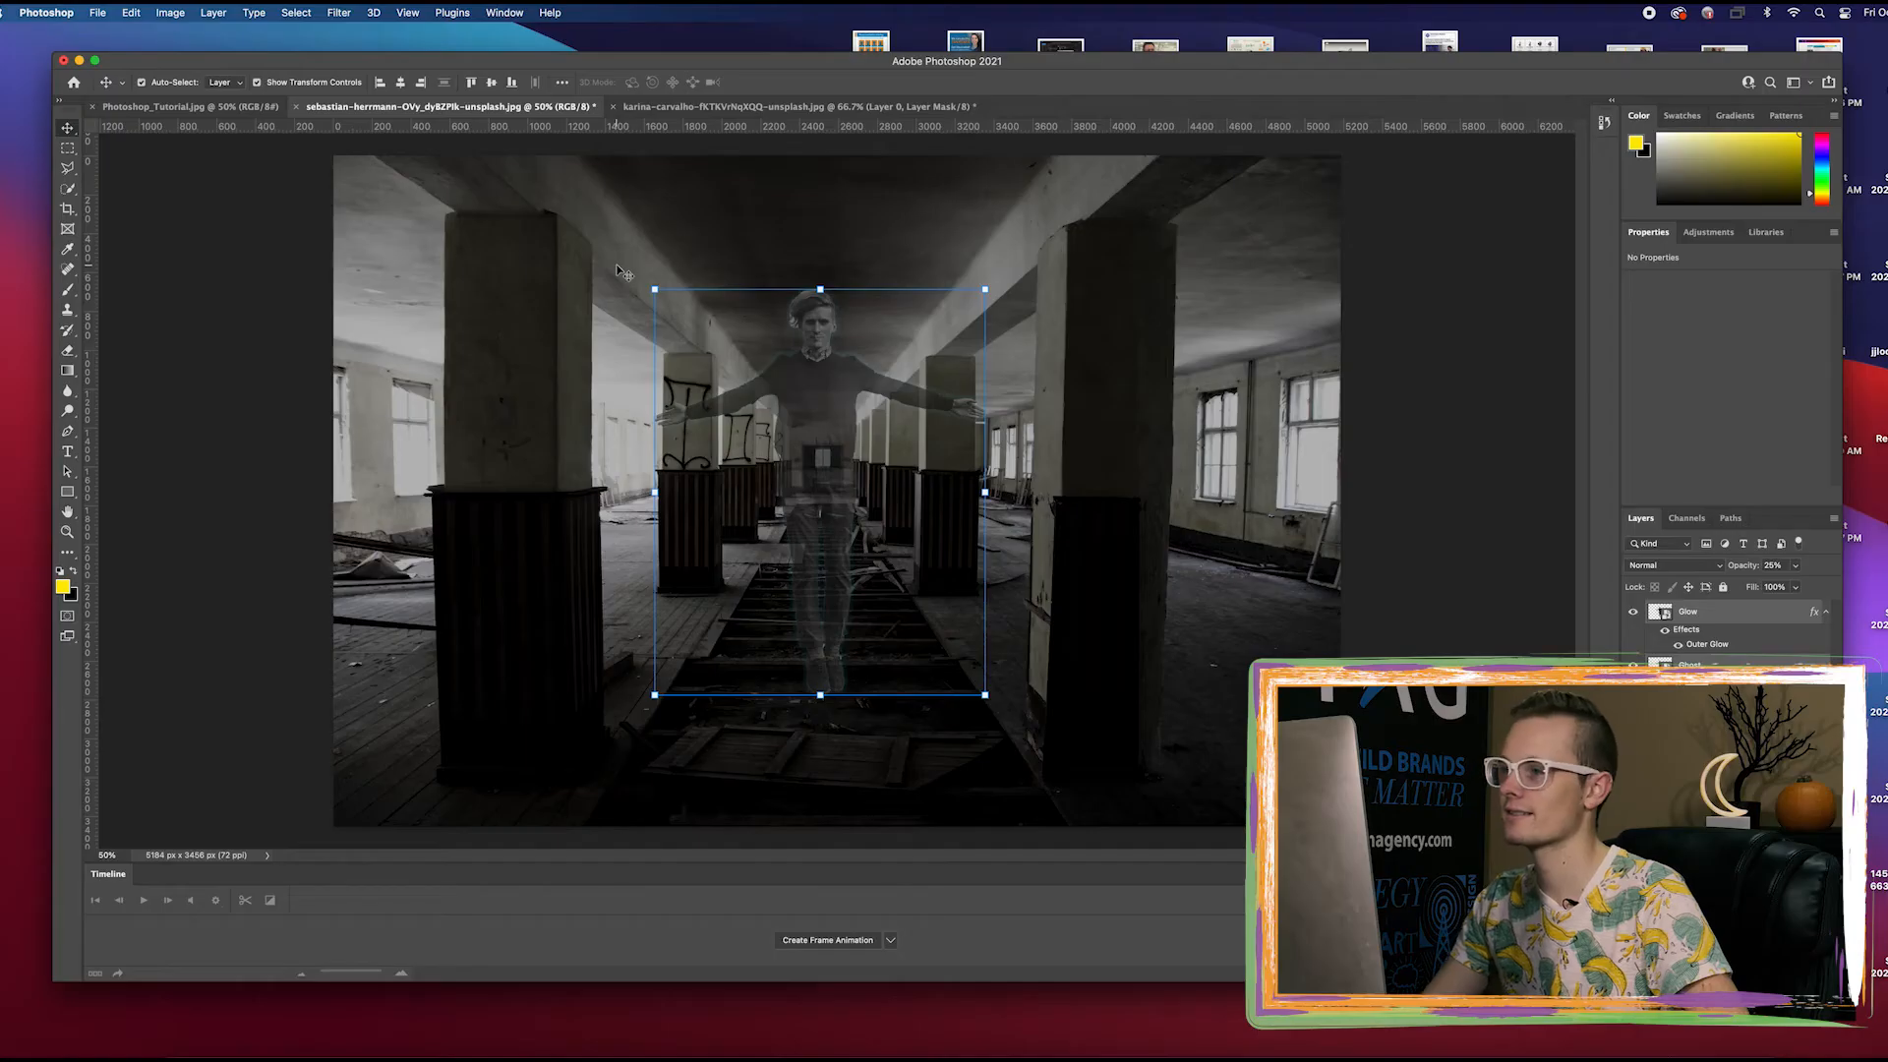
click(215, 12)
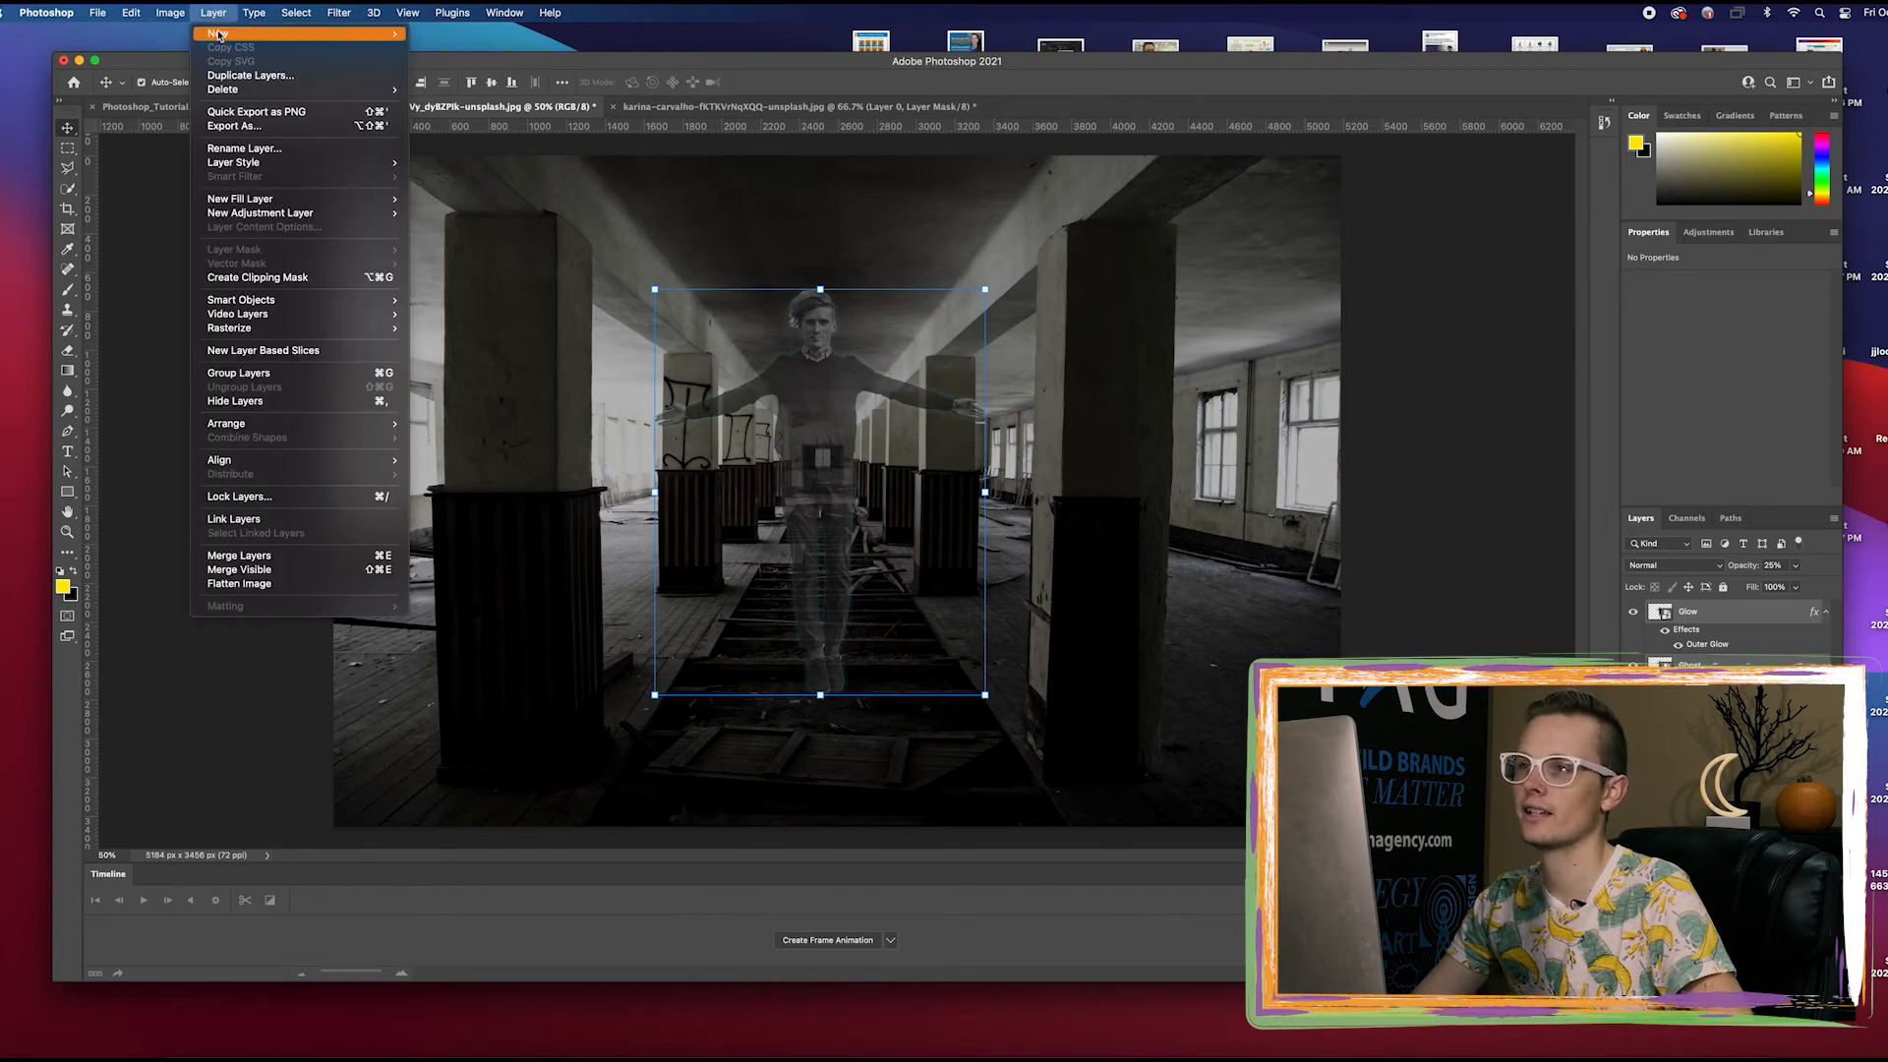
mouse_move(218, 34)
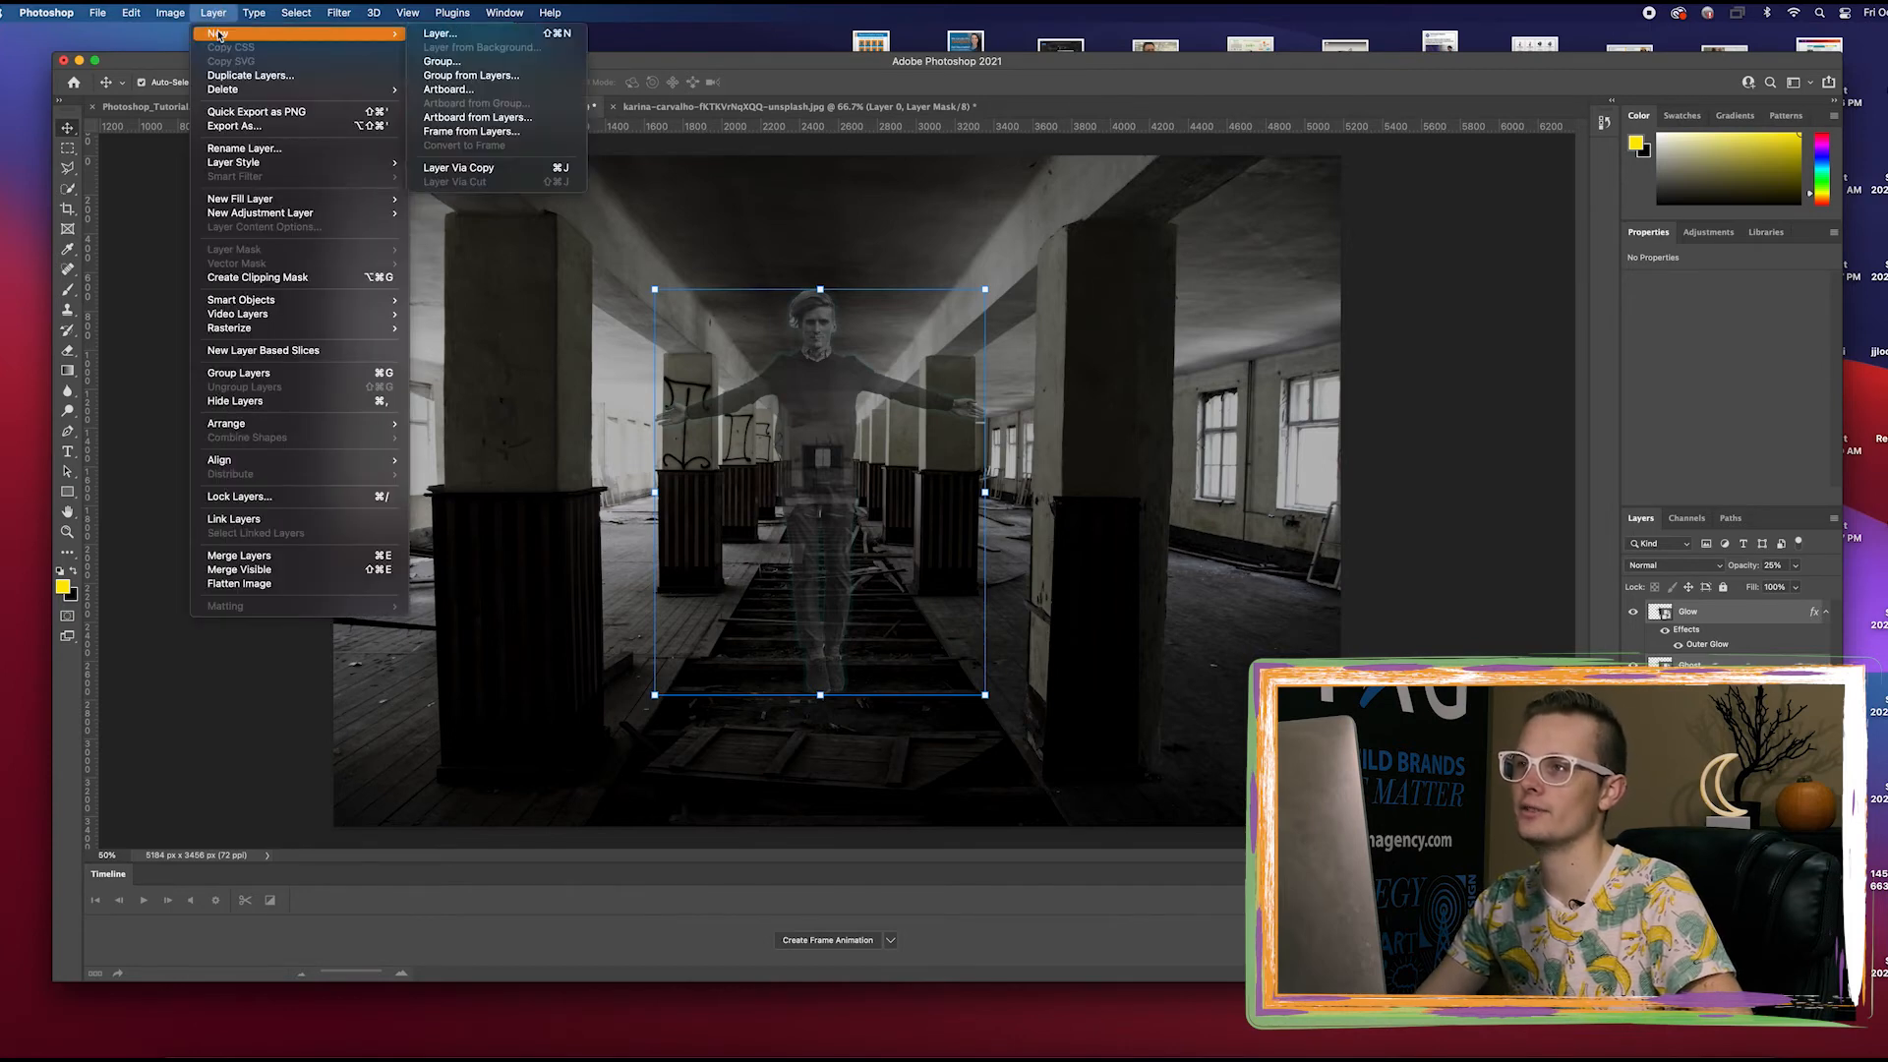
click(468, 76)
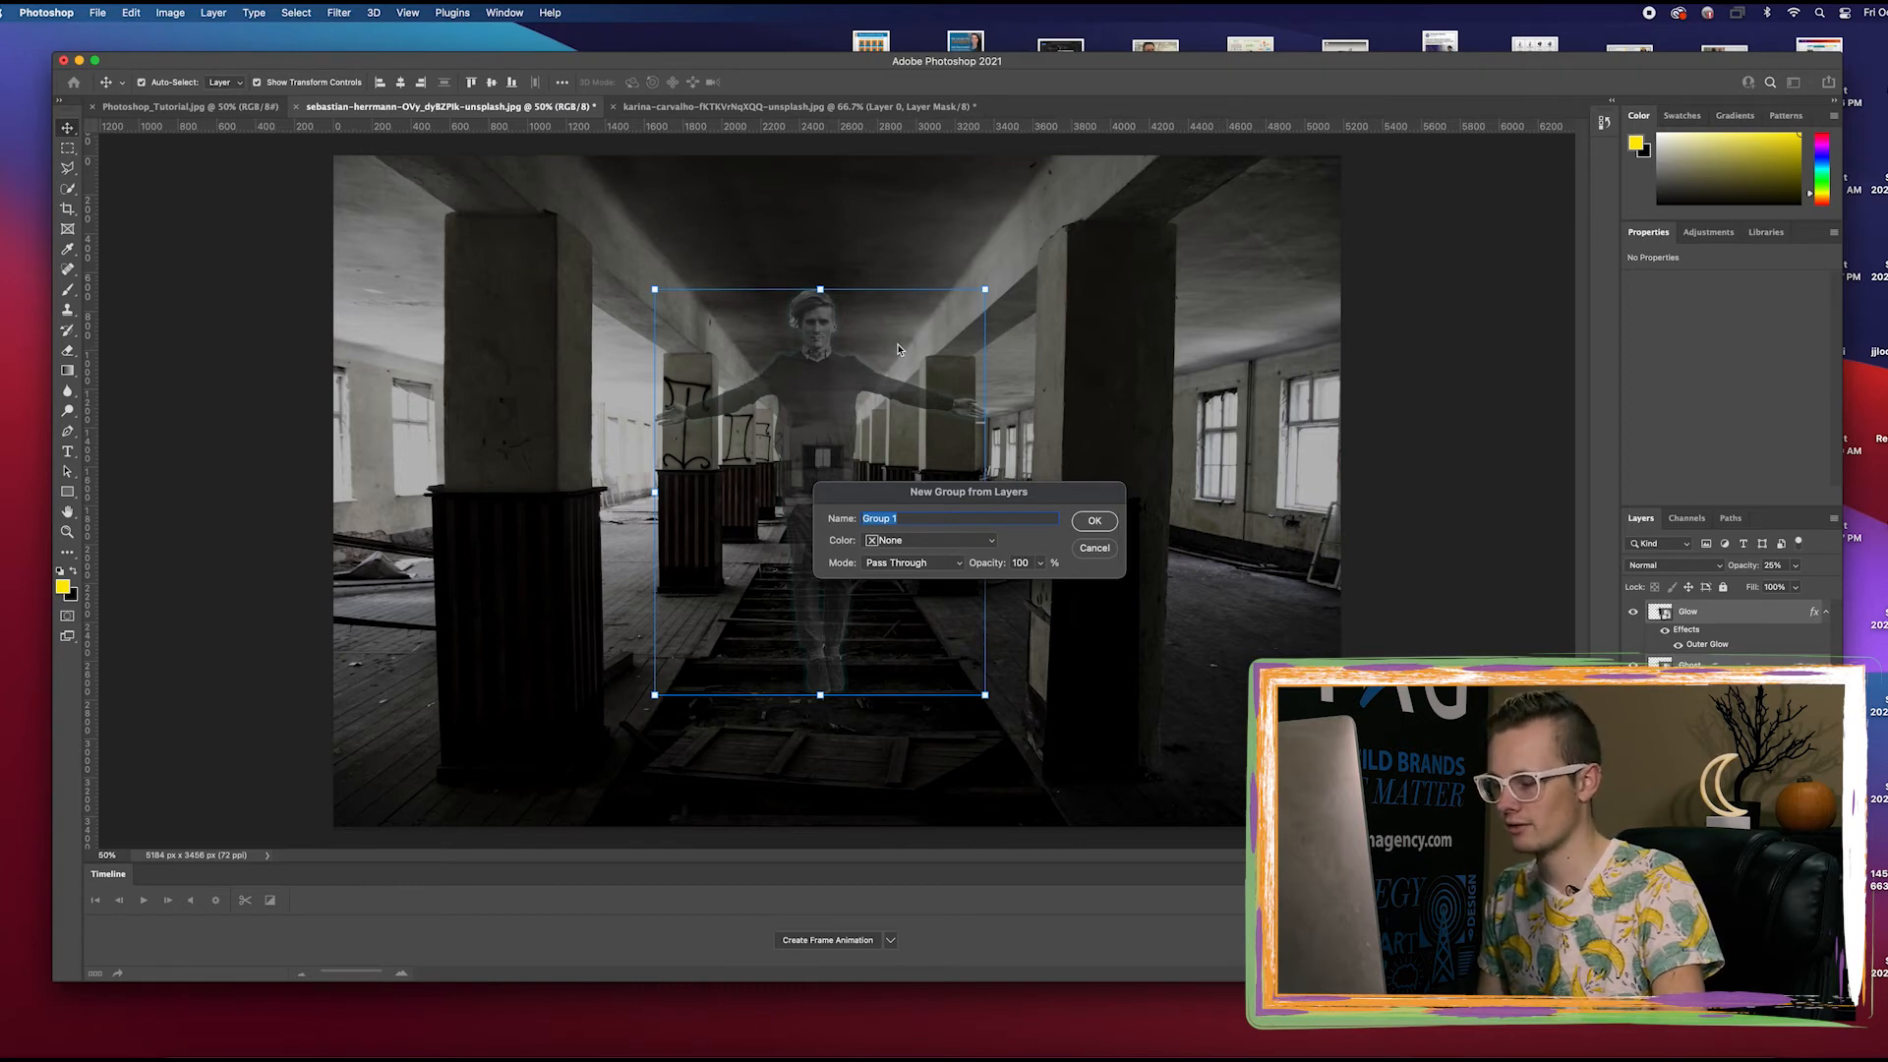
text(G)
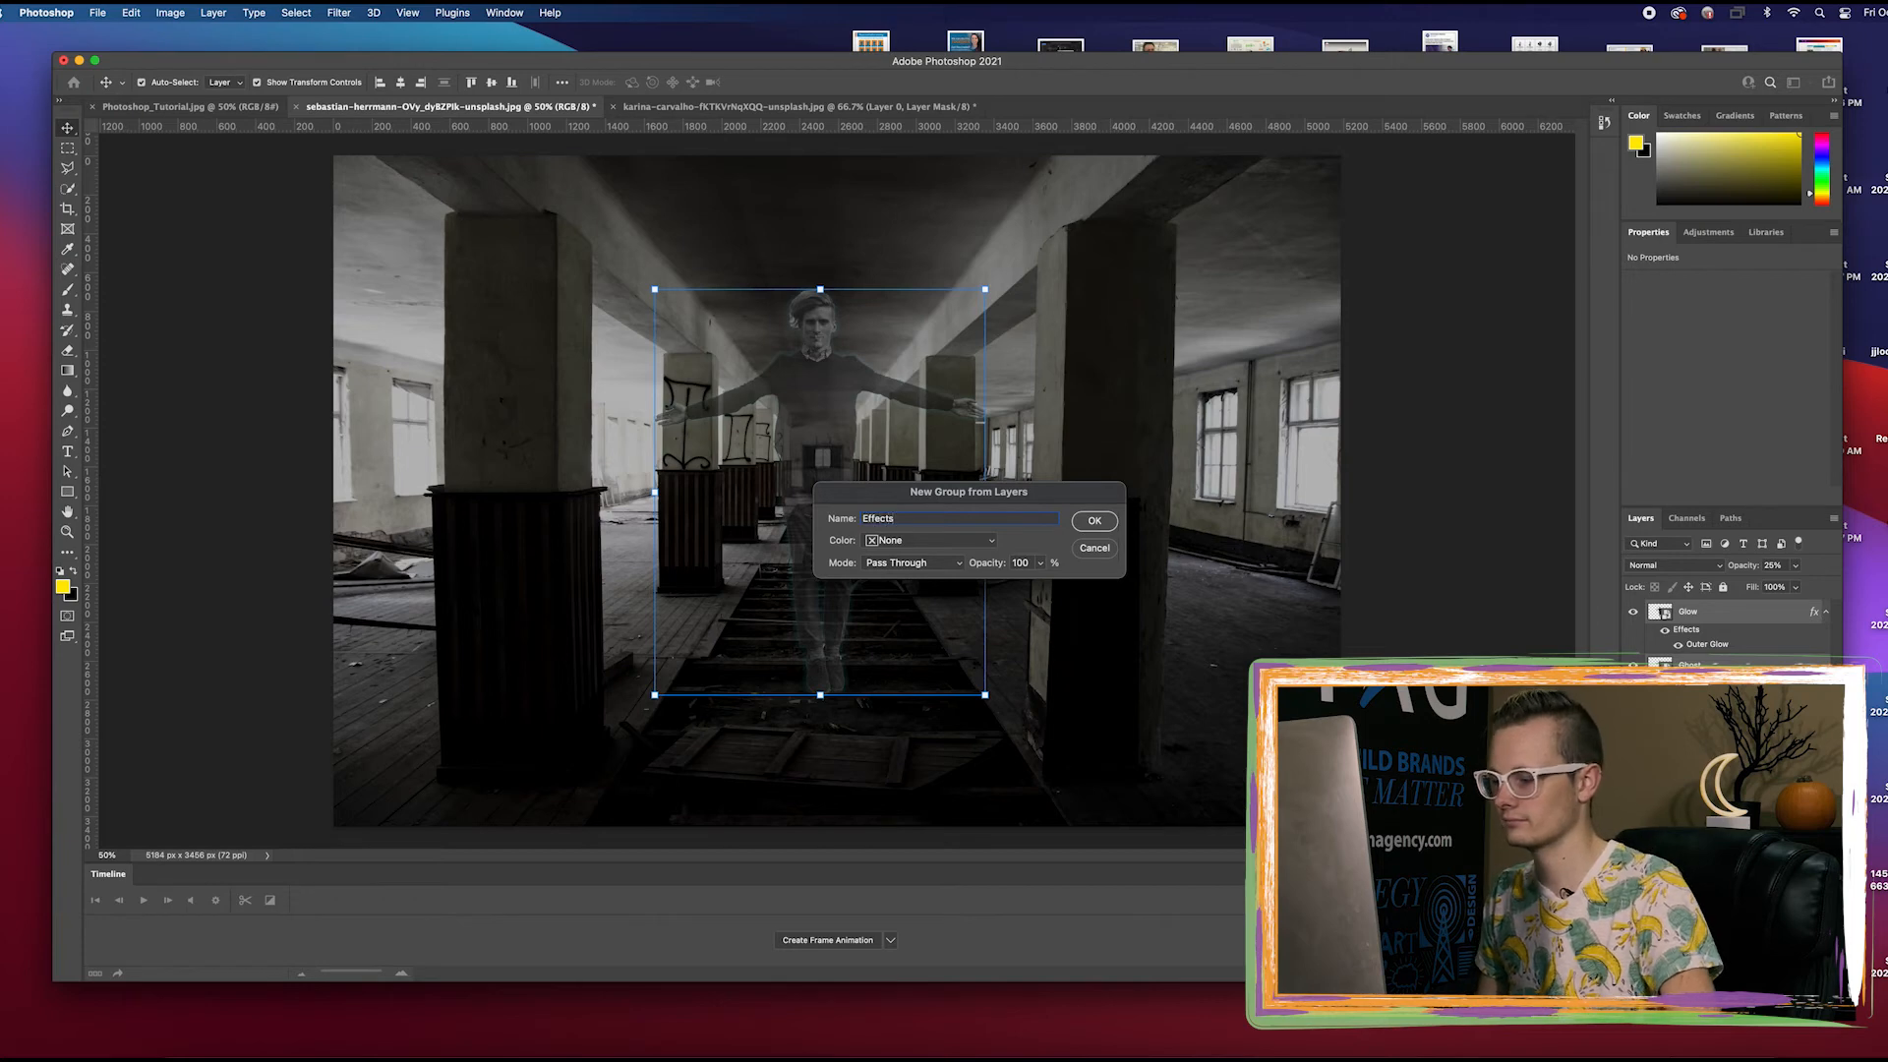
key(Return)
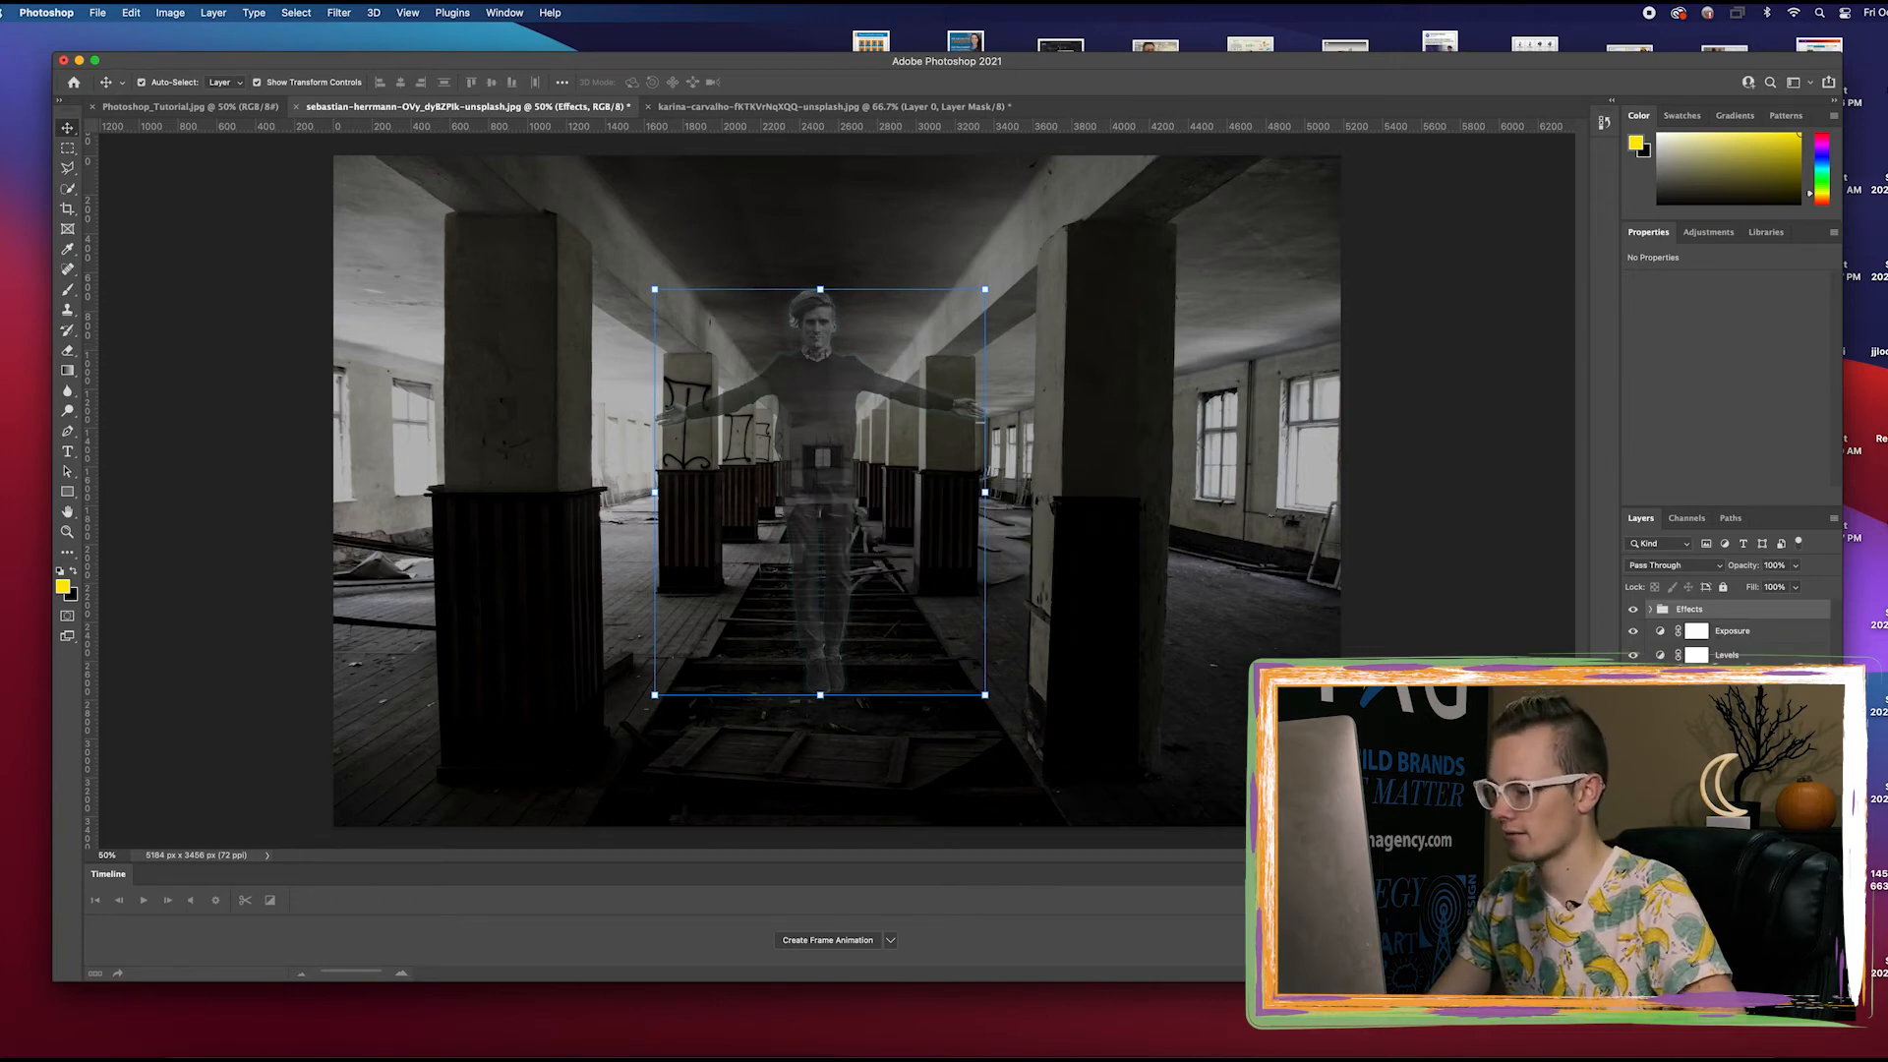
Create a Solid Color fill layer named Color above the Effects group, clipped to the group
click(215, 13)
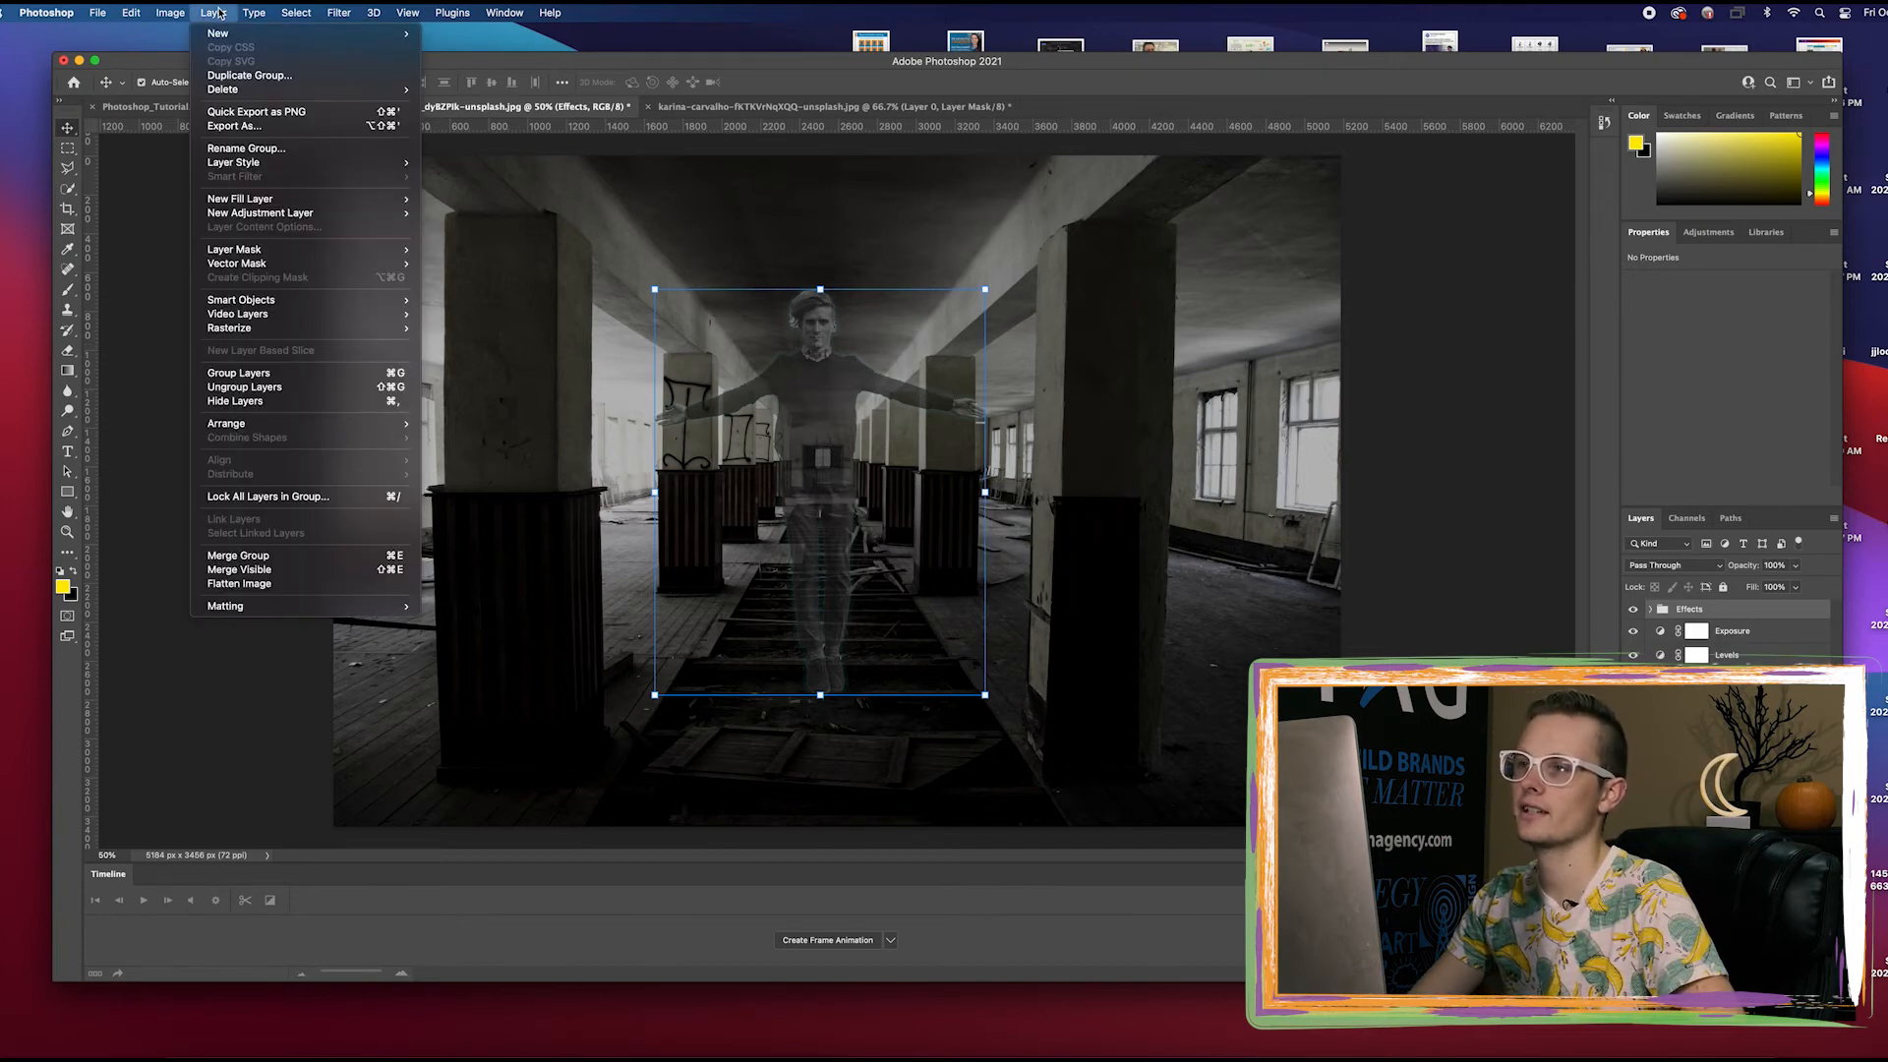
mouse_move(266, 198)
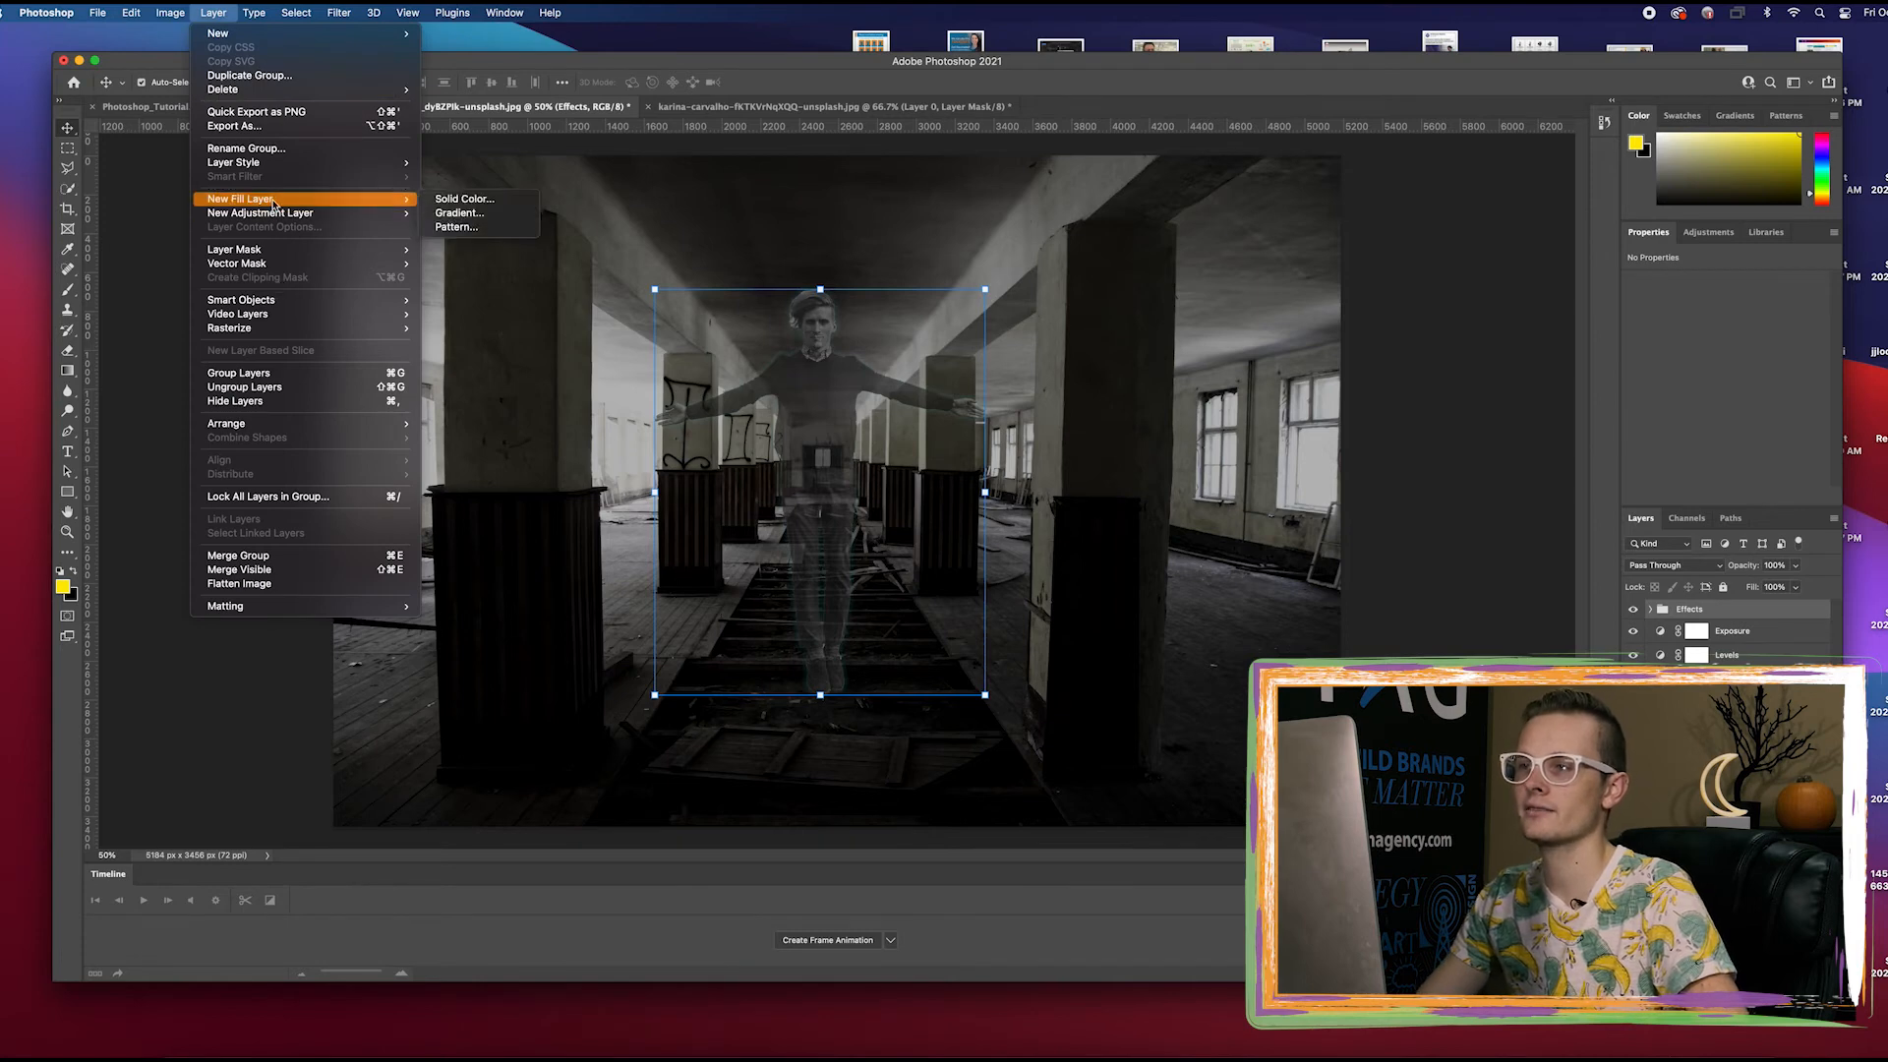
click(462, 200)
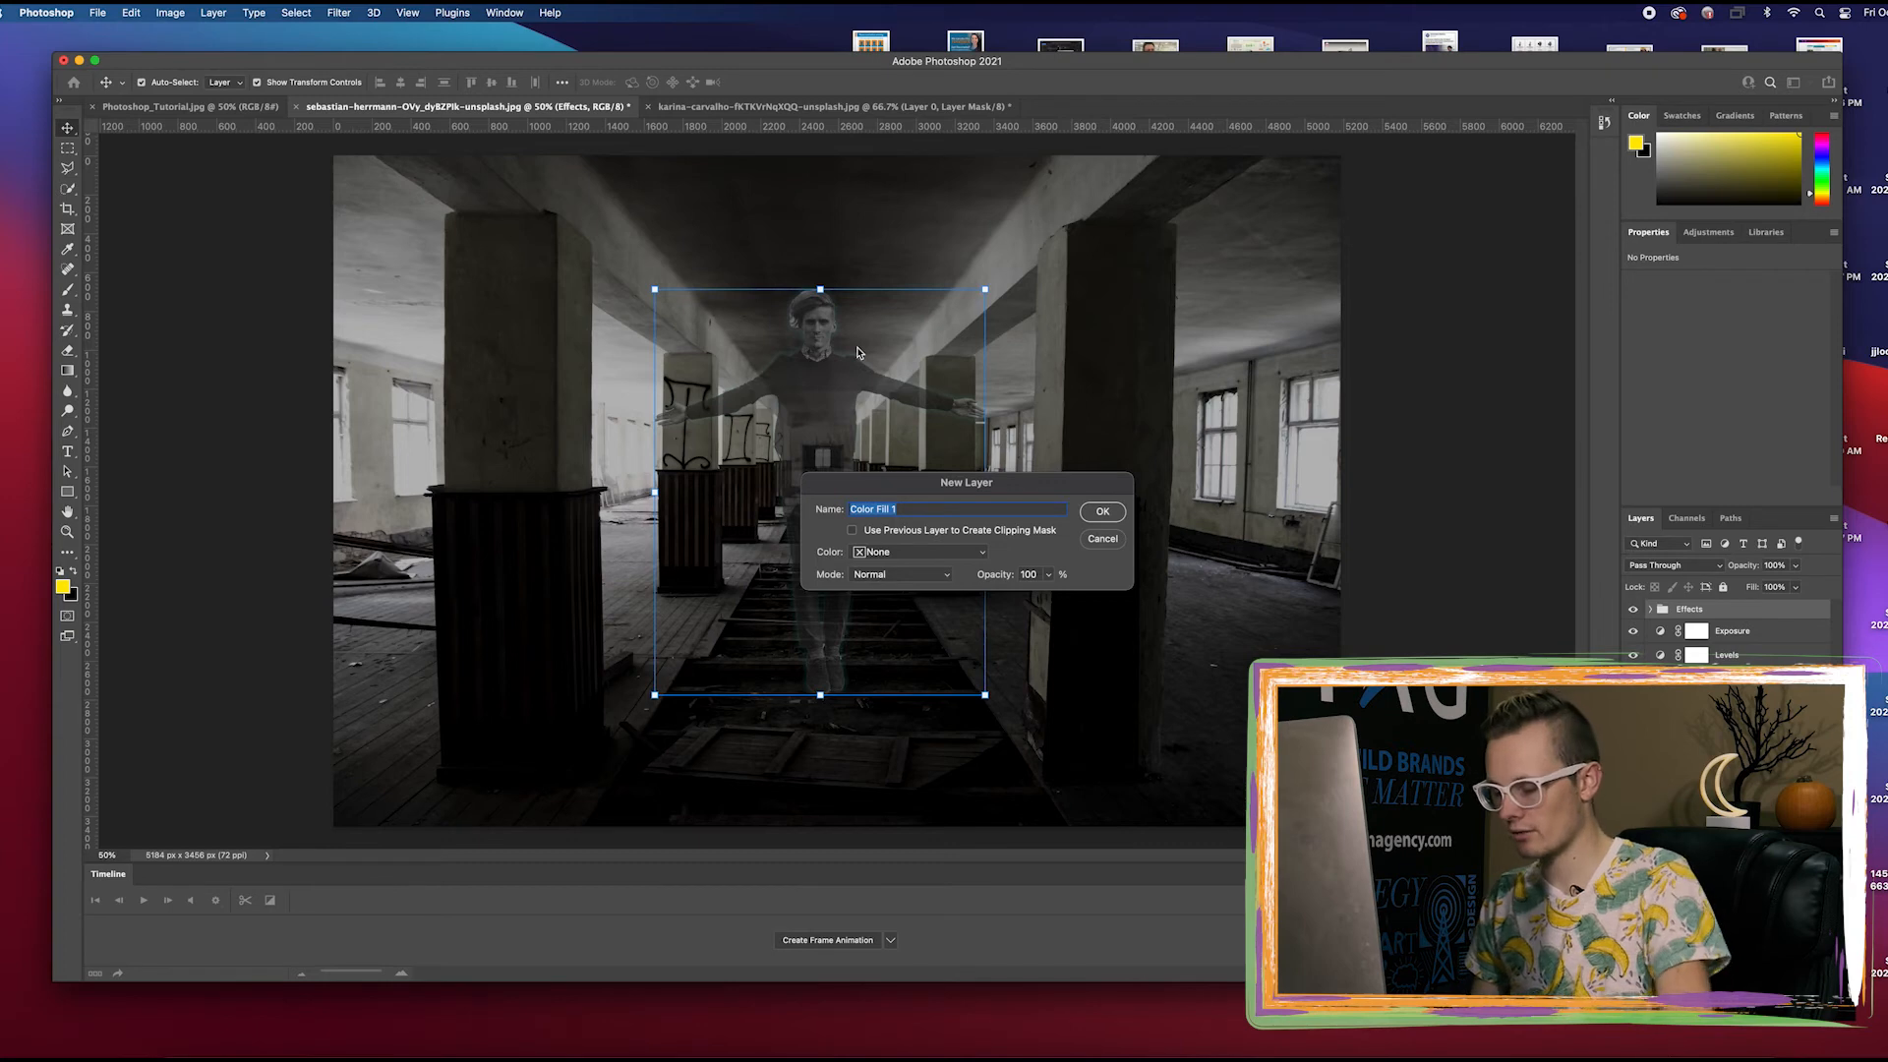
text(Color)
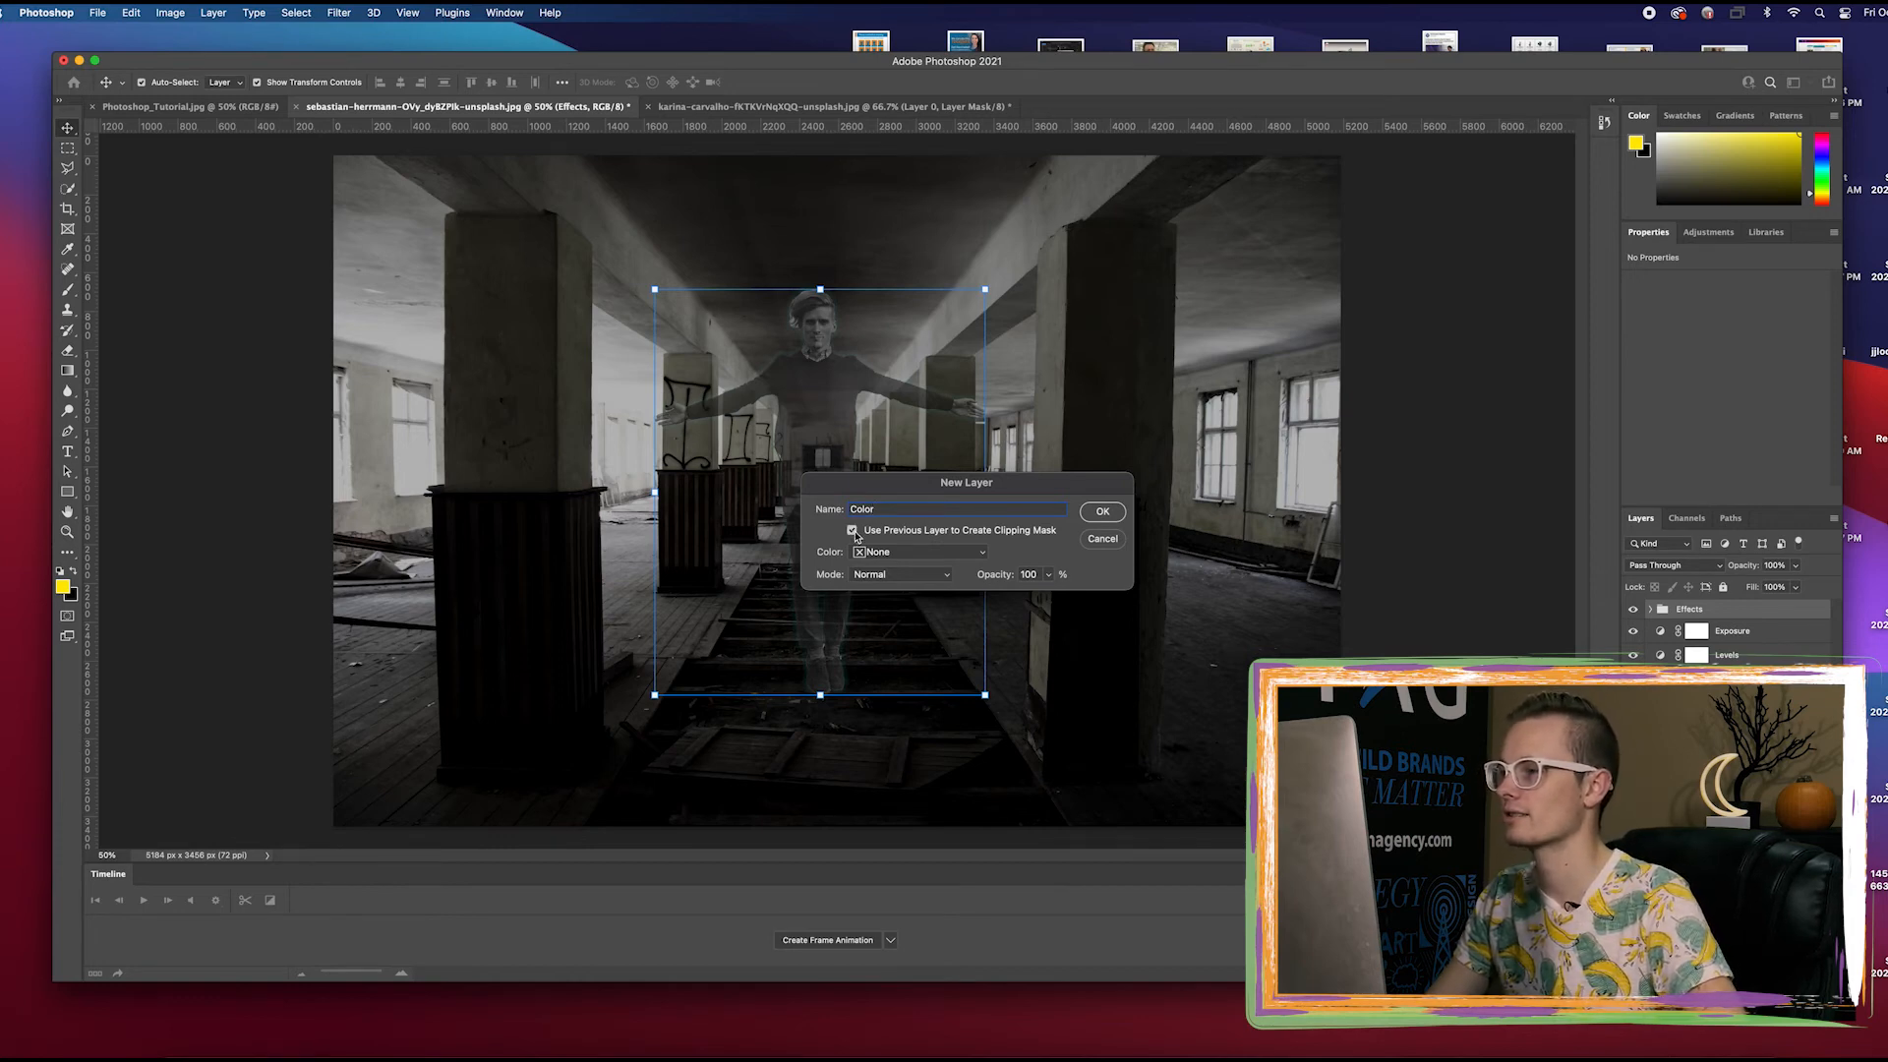
click(1089, 521)
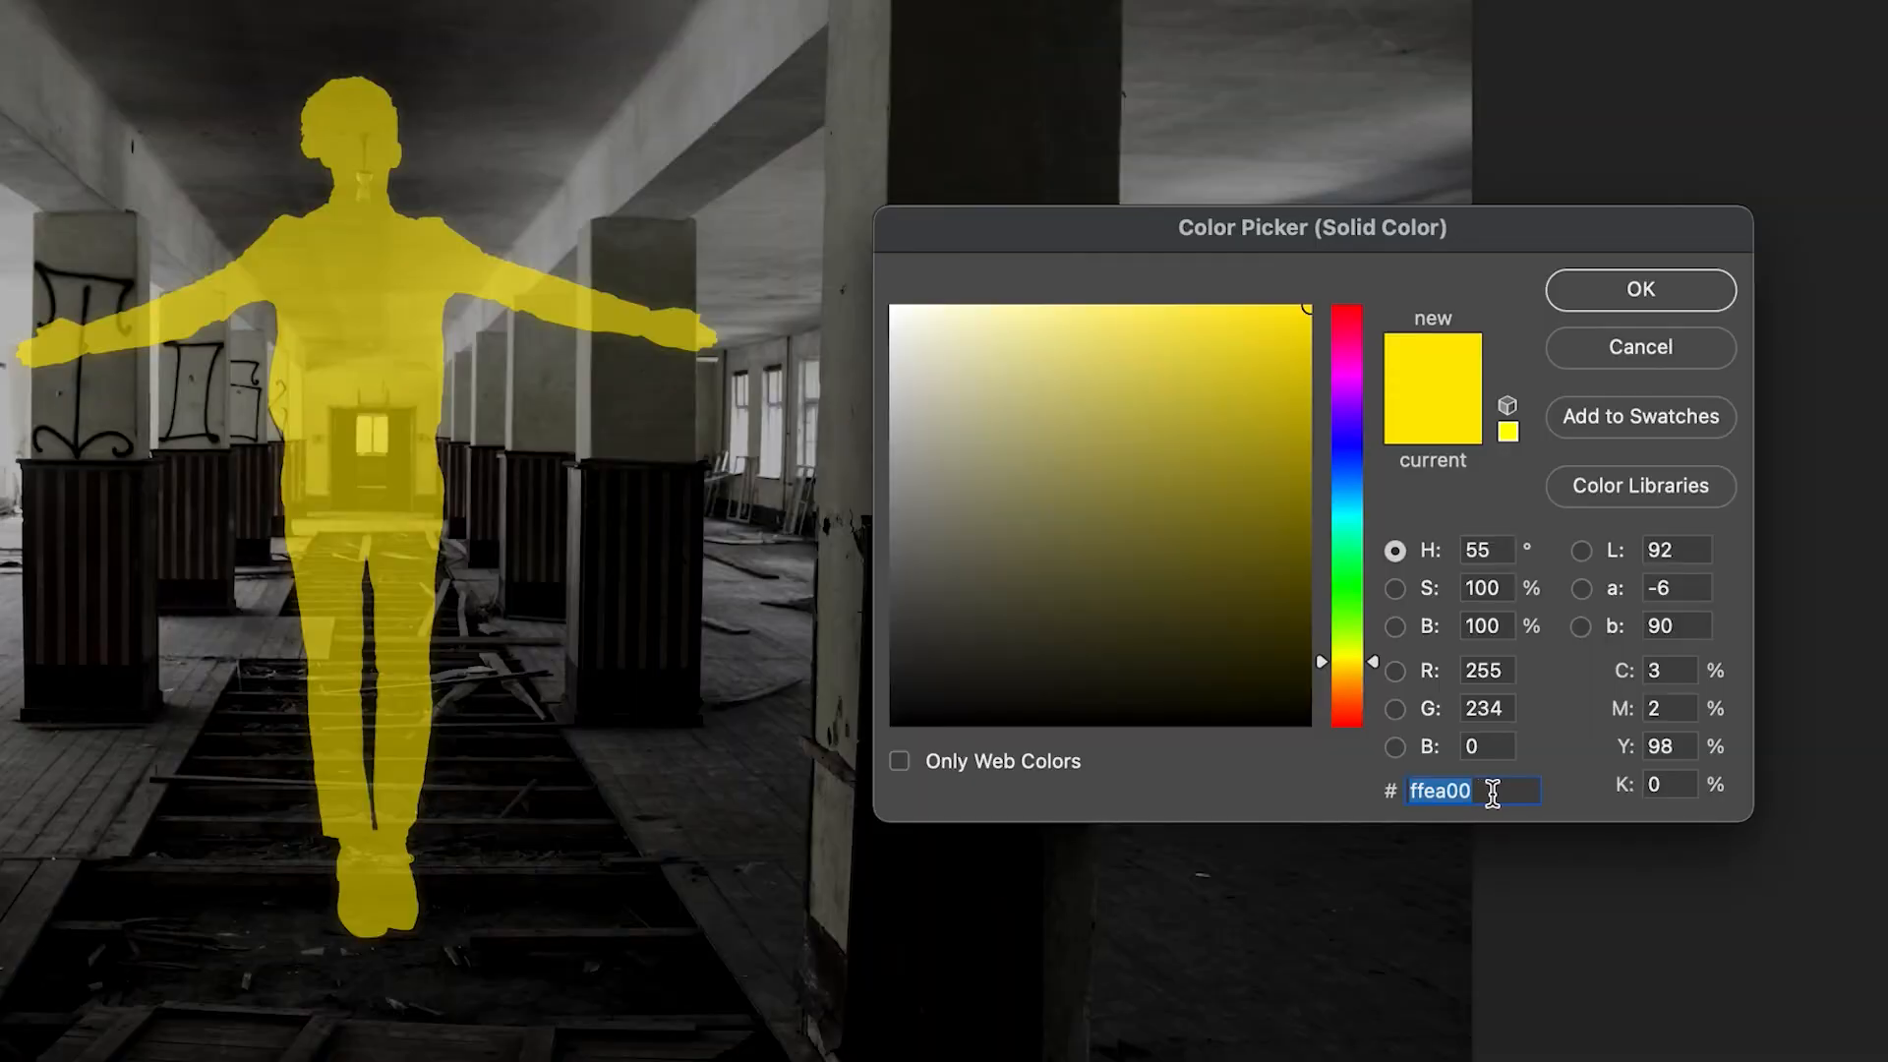
Set the color of the Color fill layer to teal 09989d
text(099)
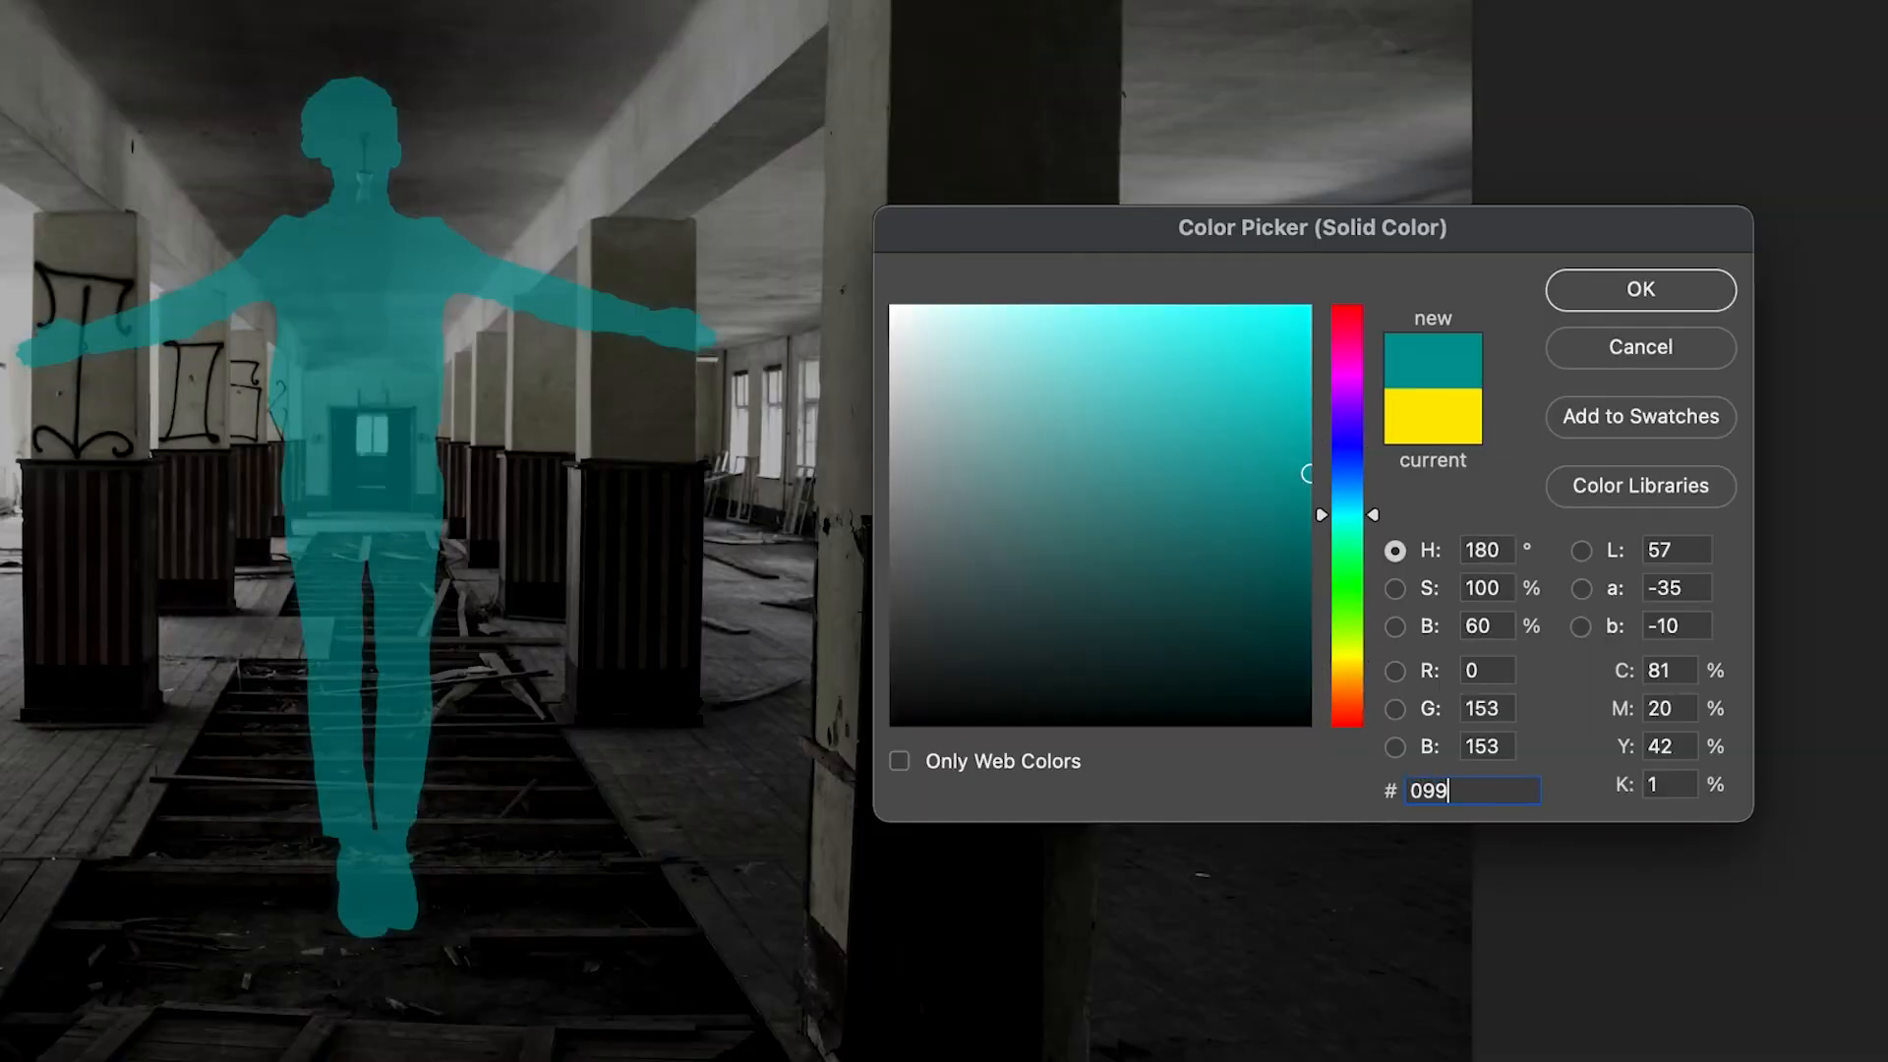
text(89d)
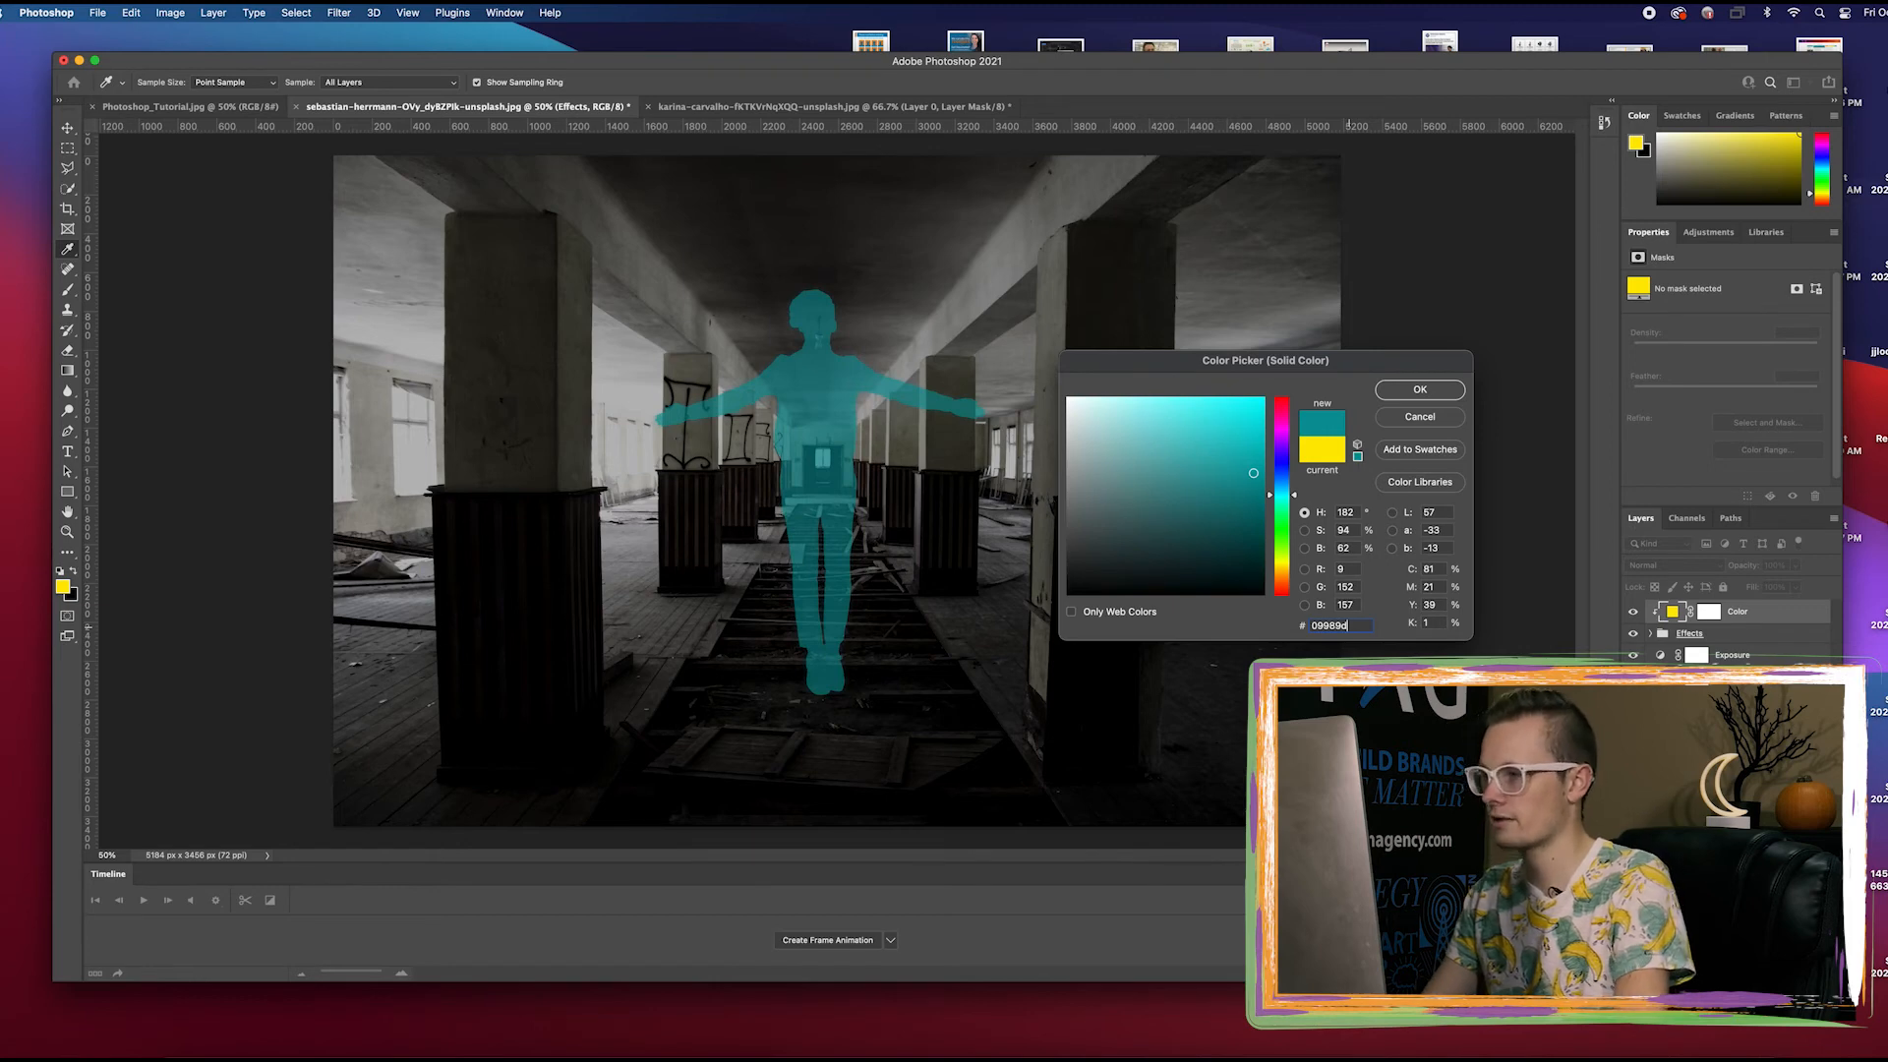
key(Return)
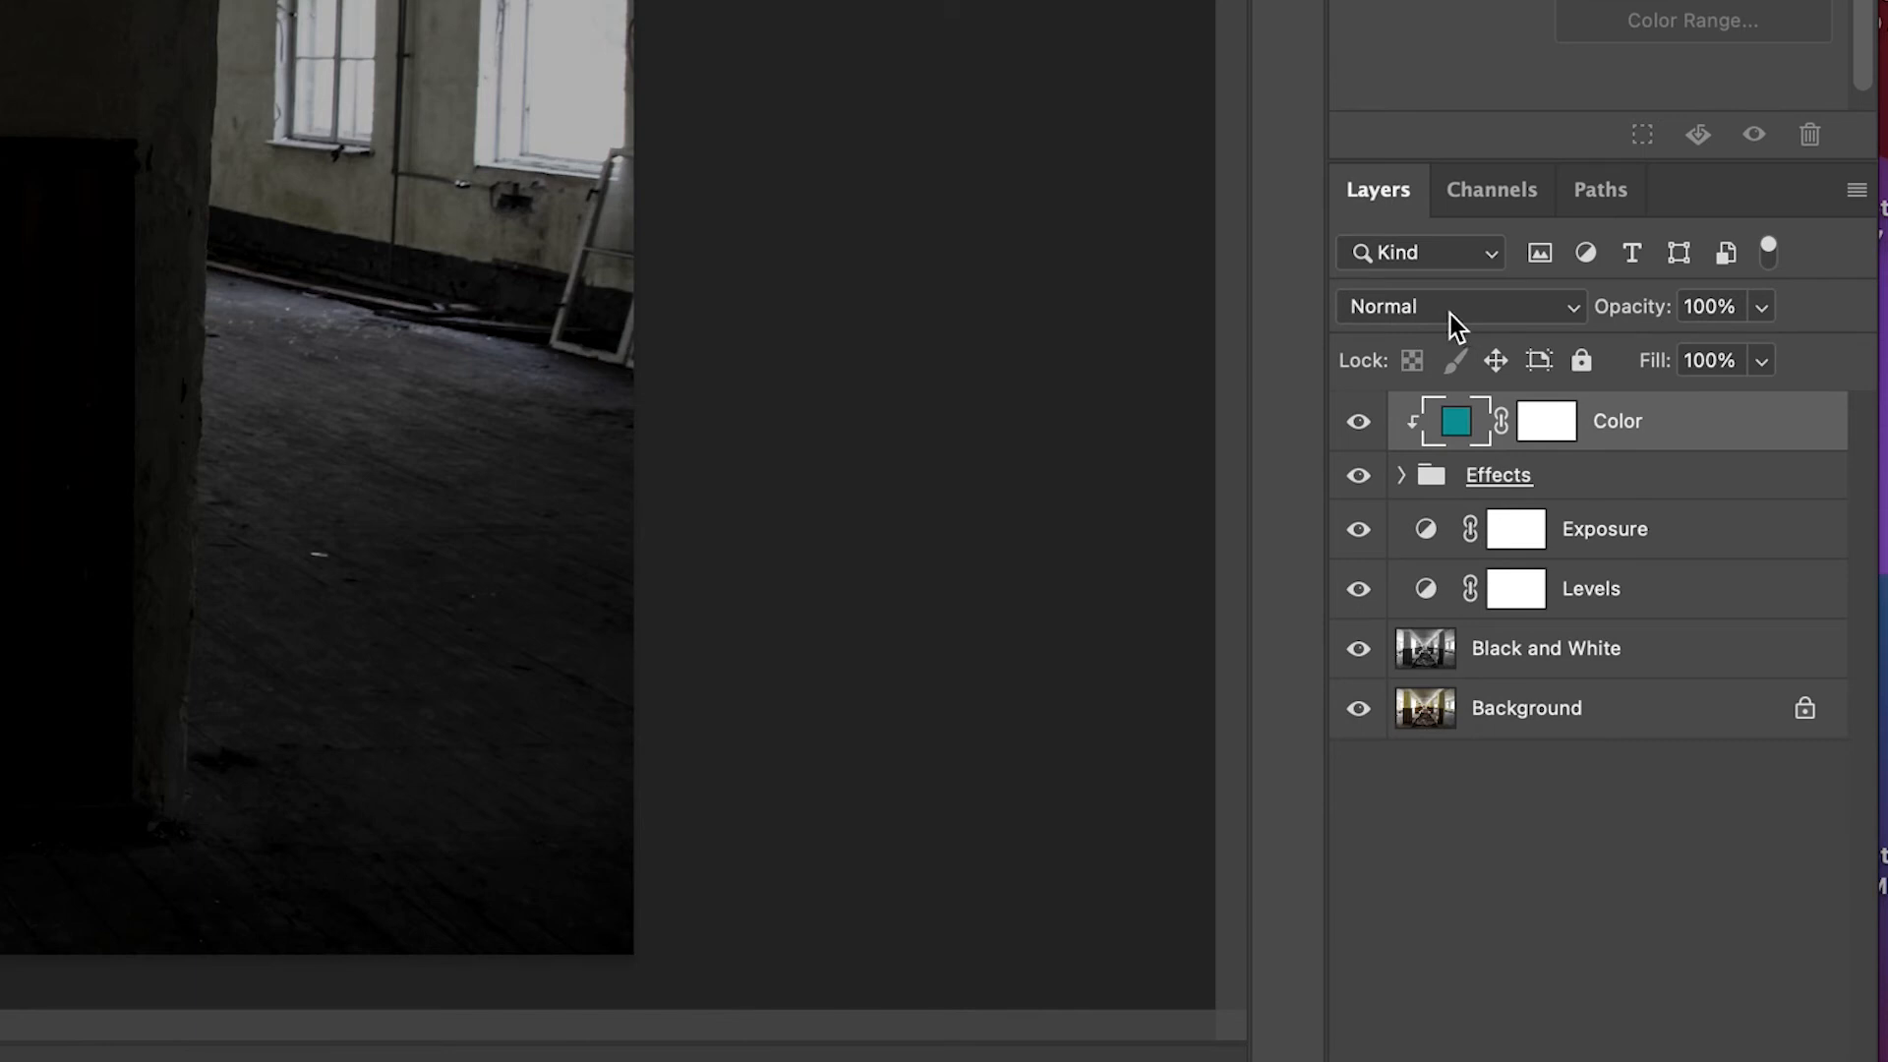
Change the blending mode of the Color fill layer to Overlay
click(1449, 315)
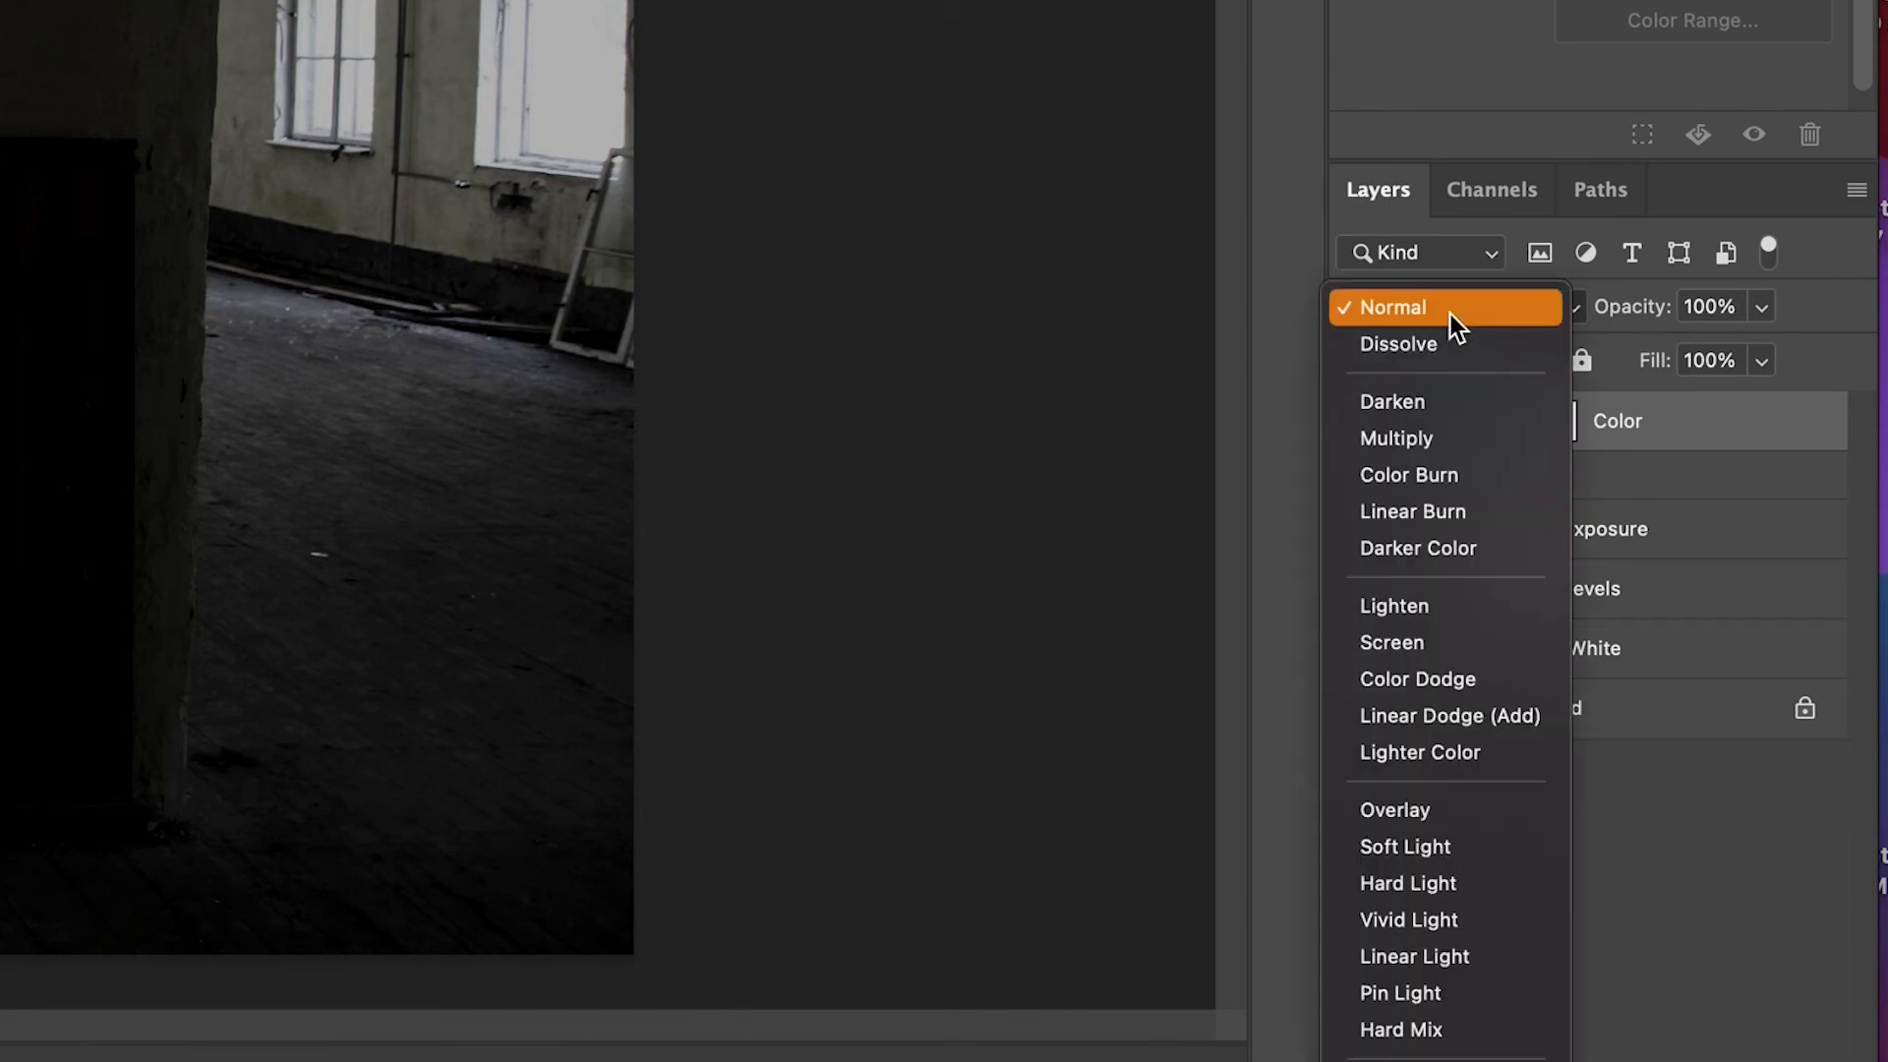
click(1421, 806)
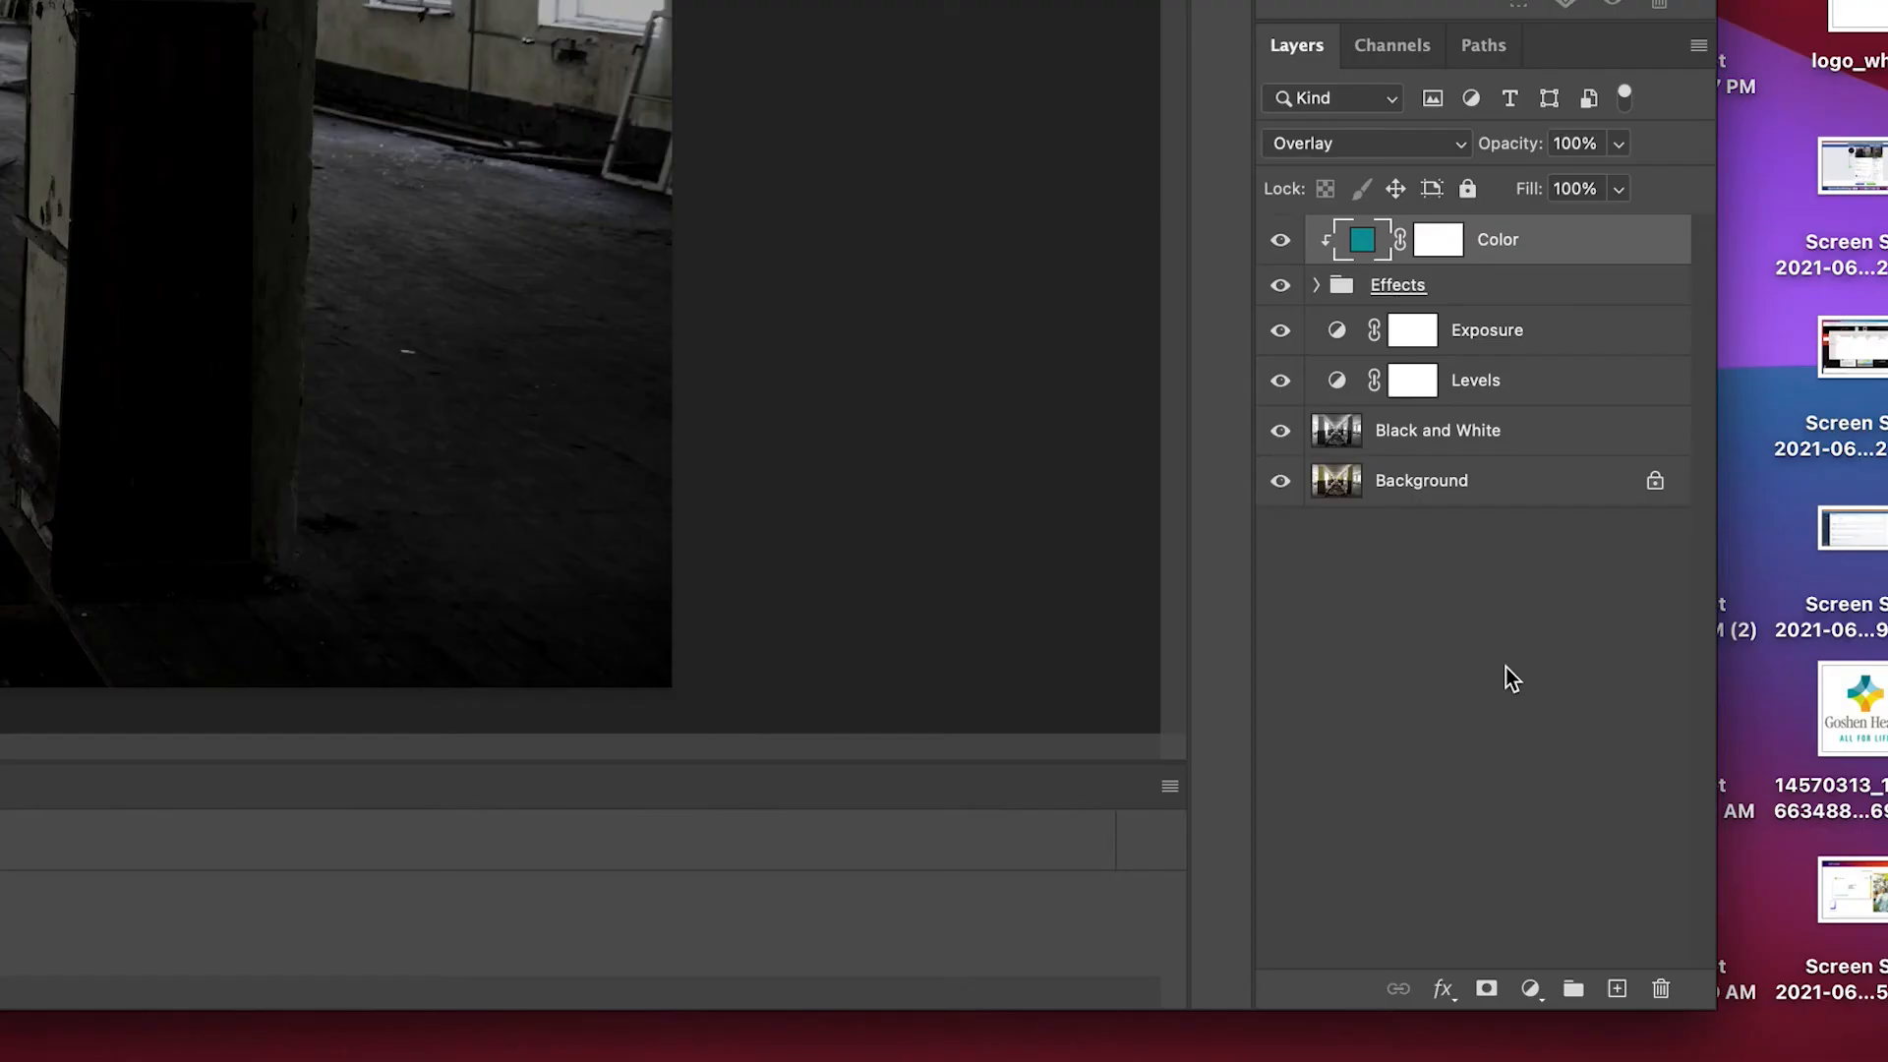
Add a new empty layer above the Color fill layer and name it Eyes
click(1617, 989)
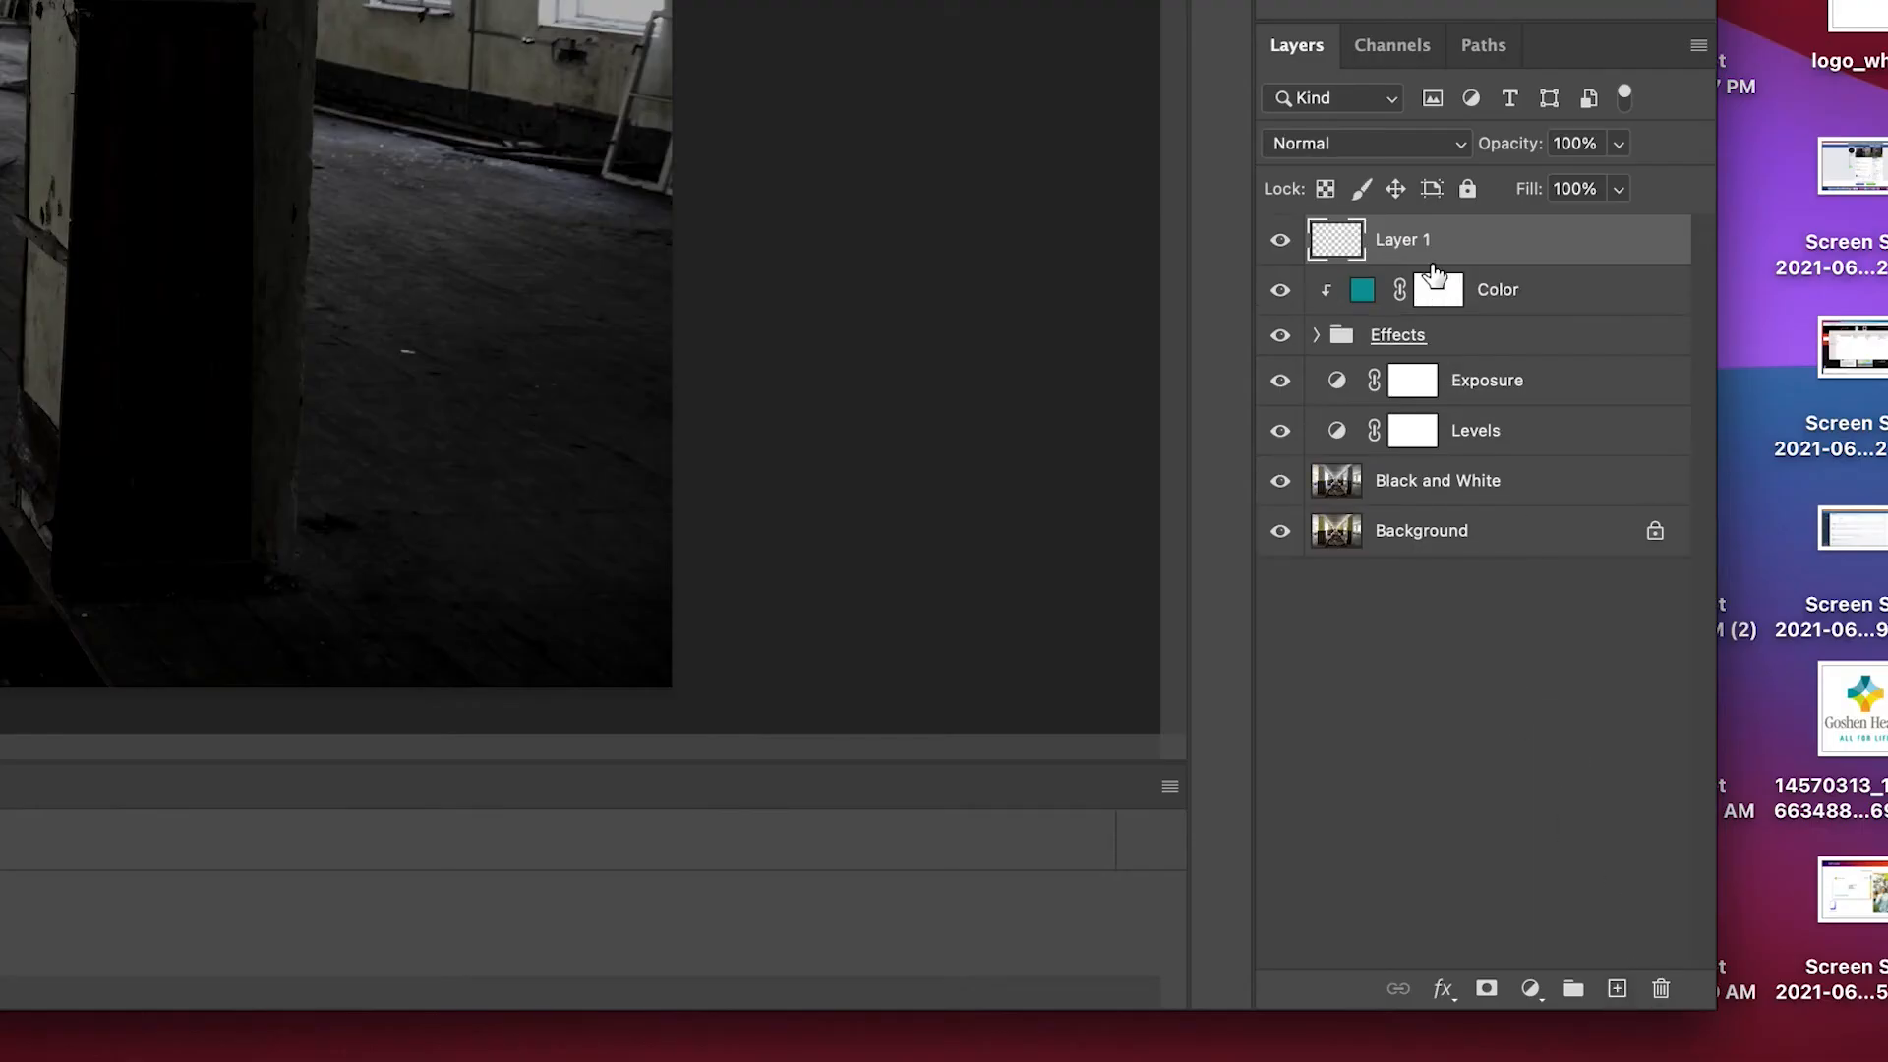
double_click(1401, 238)
text(Eyes)
key(Return)
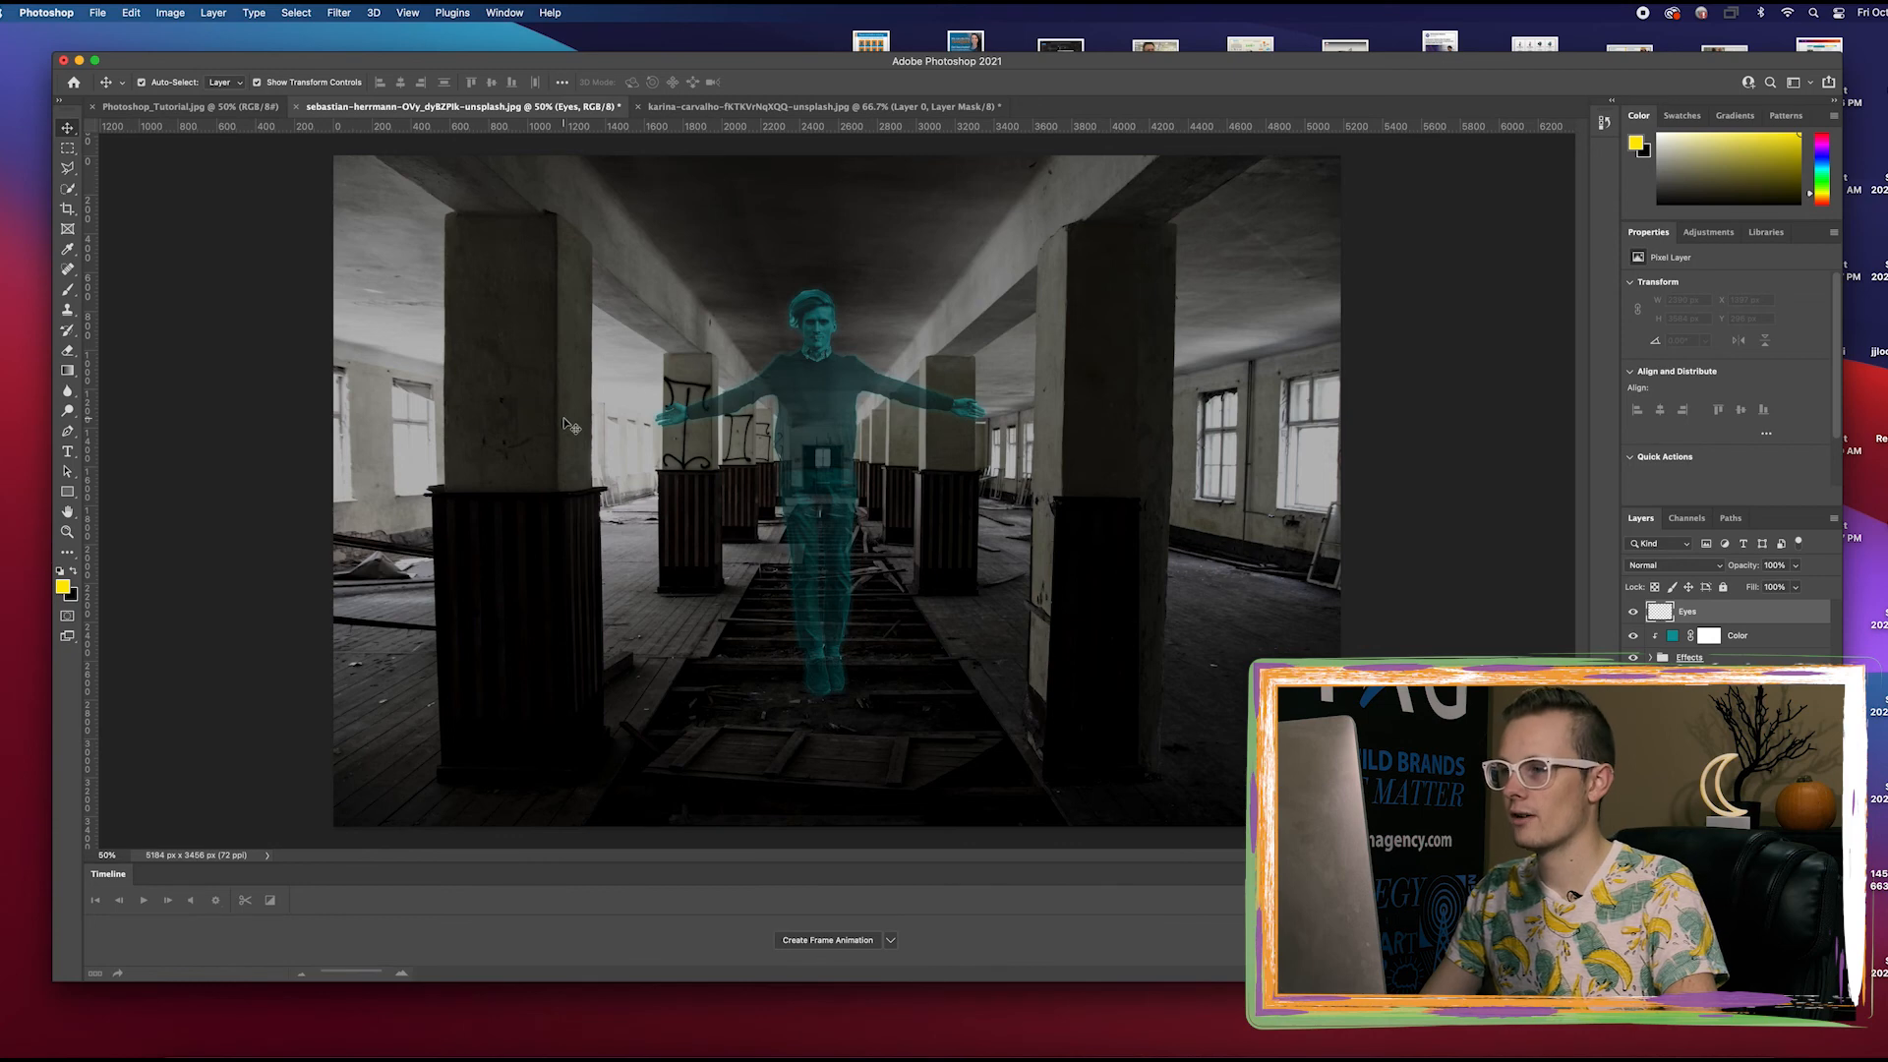
Ready the Brush tool with a soft 15 px tip at 0% hardness and yellow ffea00 as the foreground color
key(b)
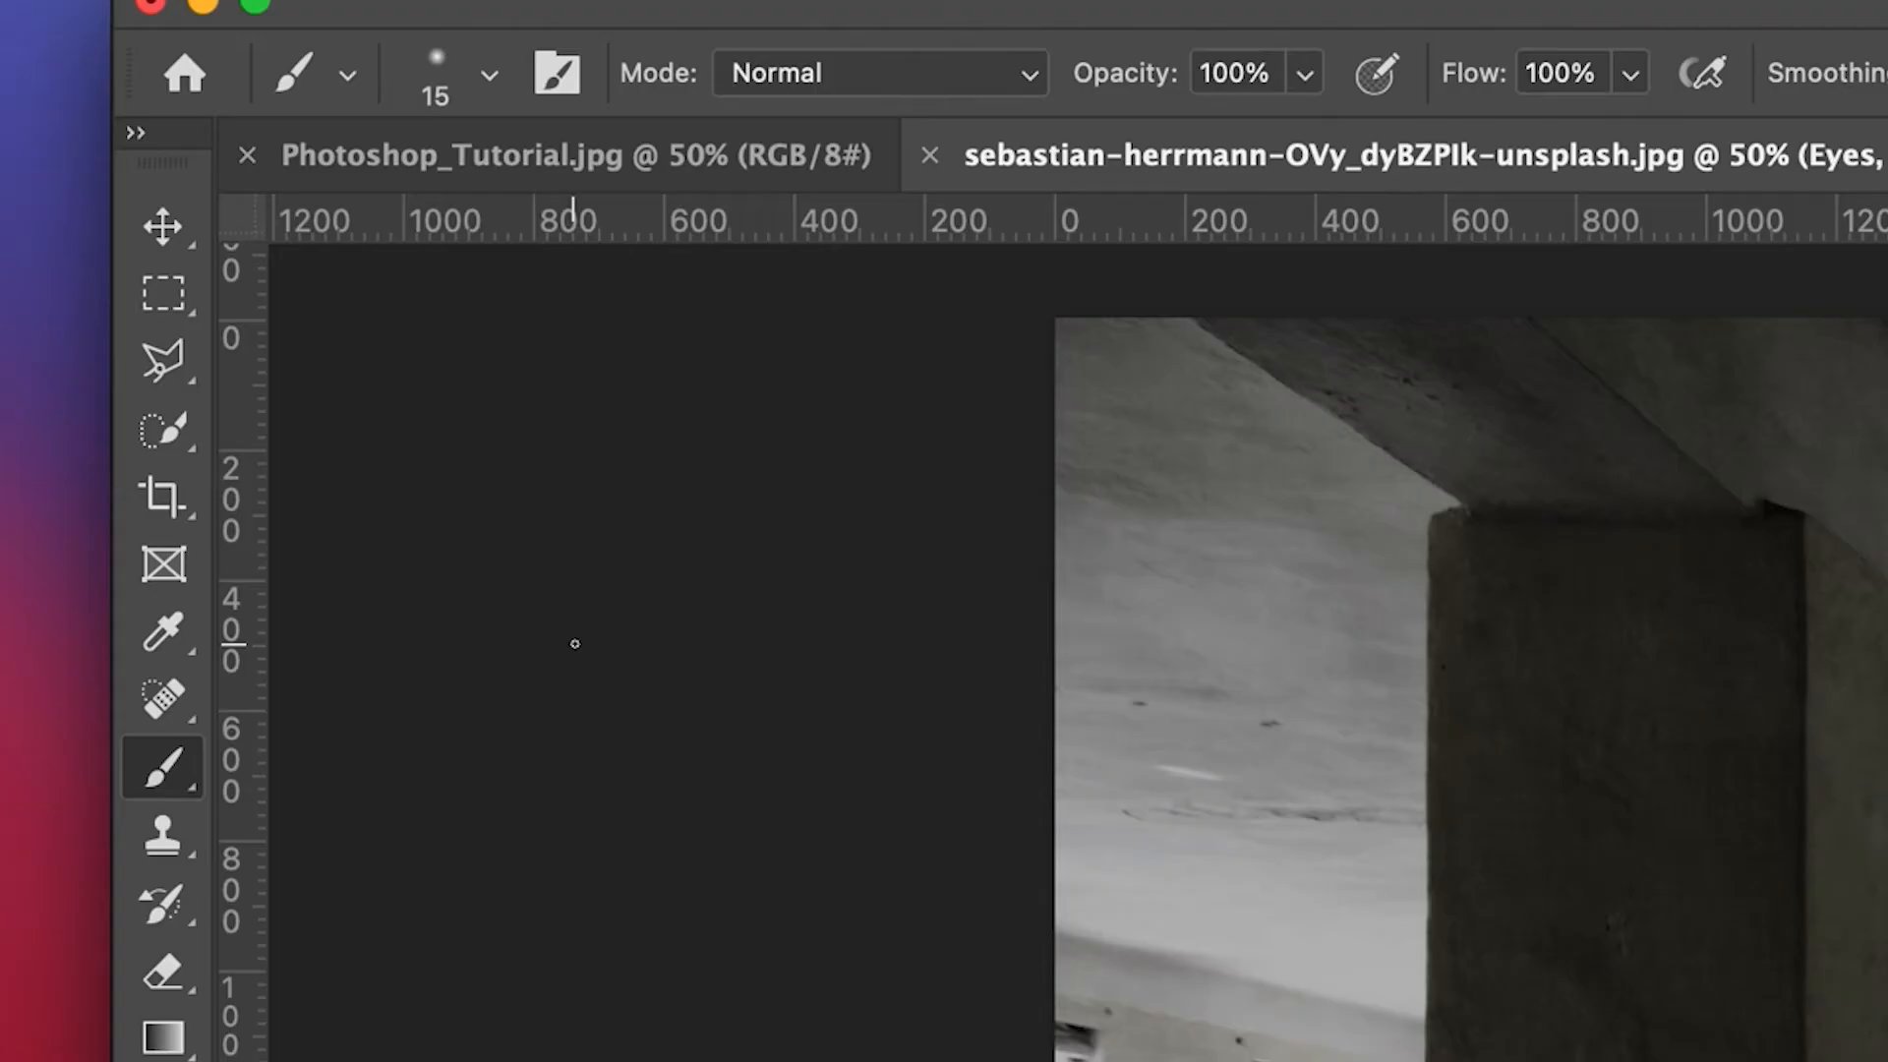
click(488, 75)
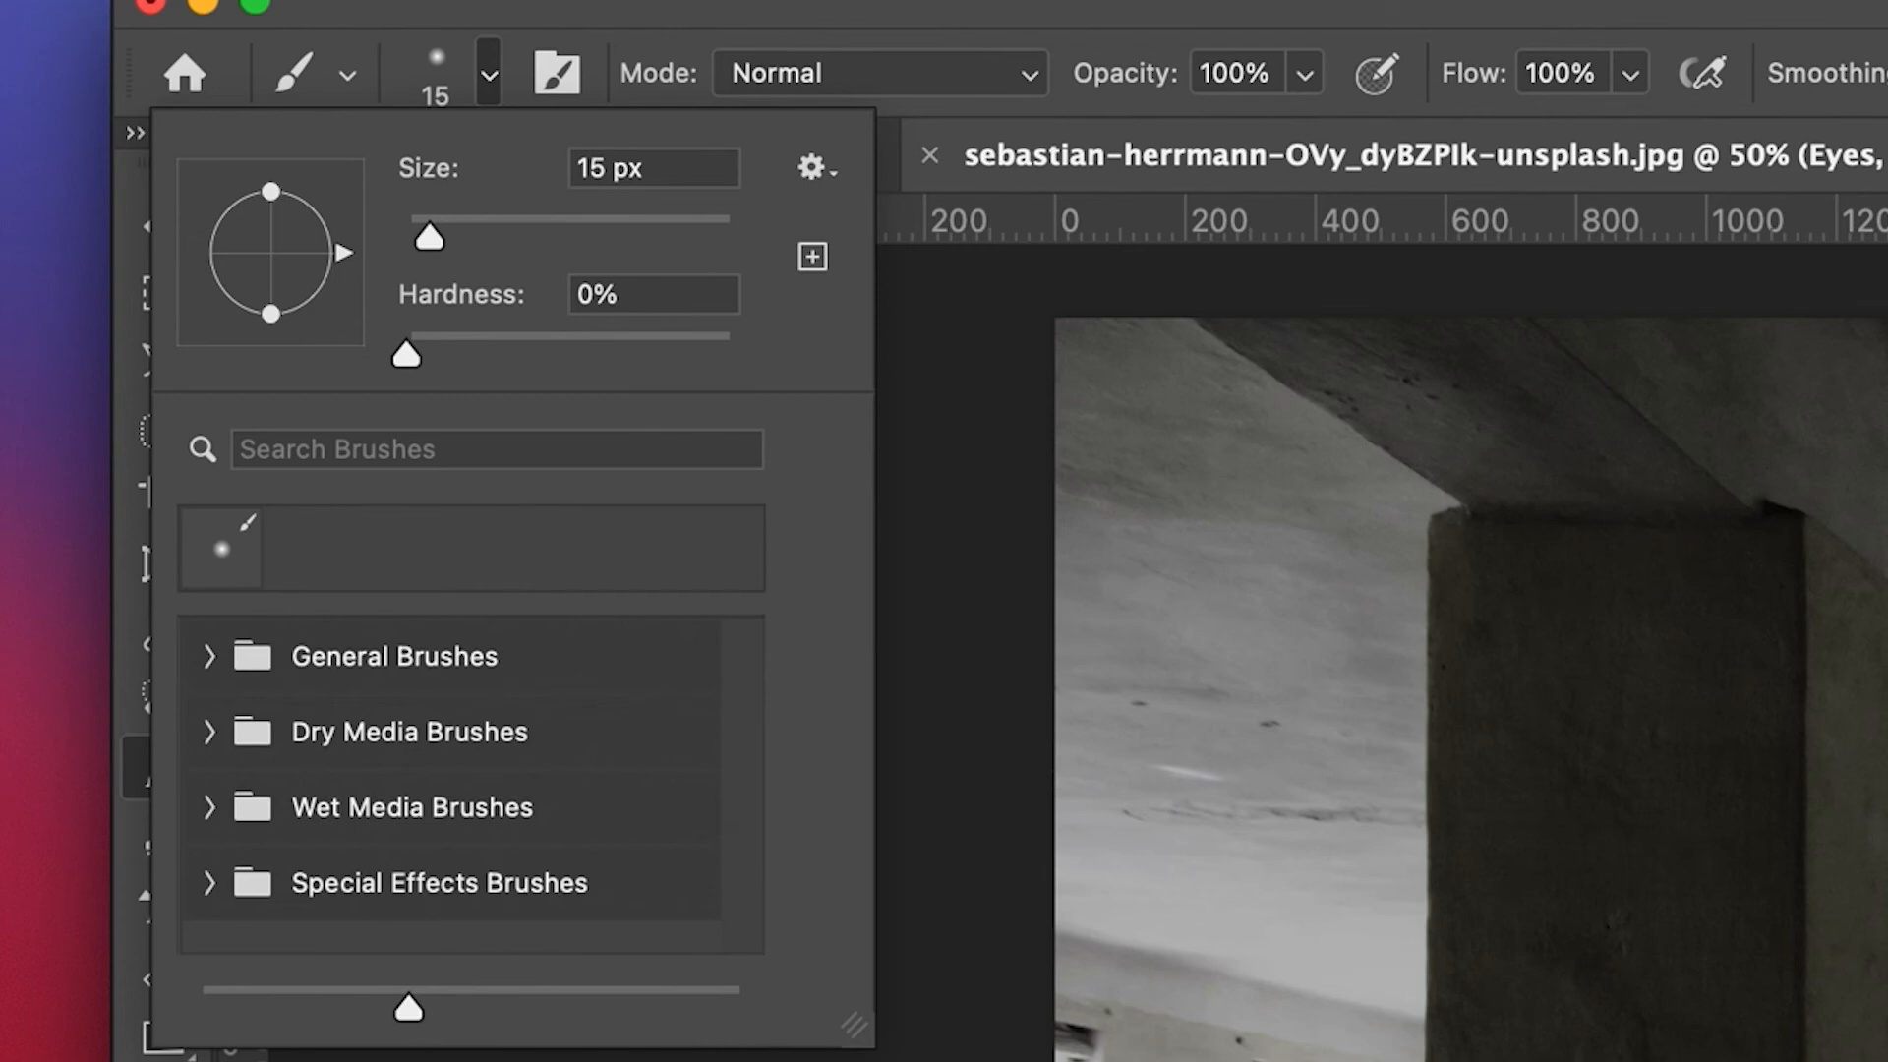
click(490, 74)
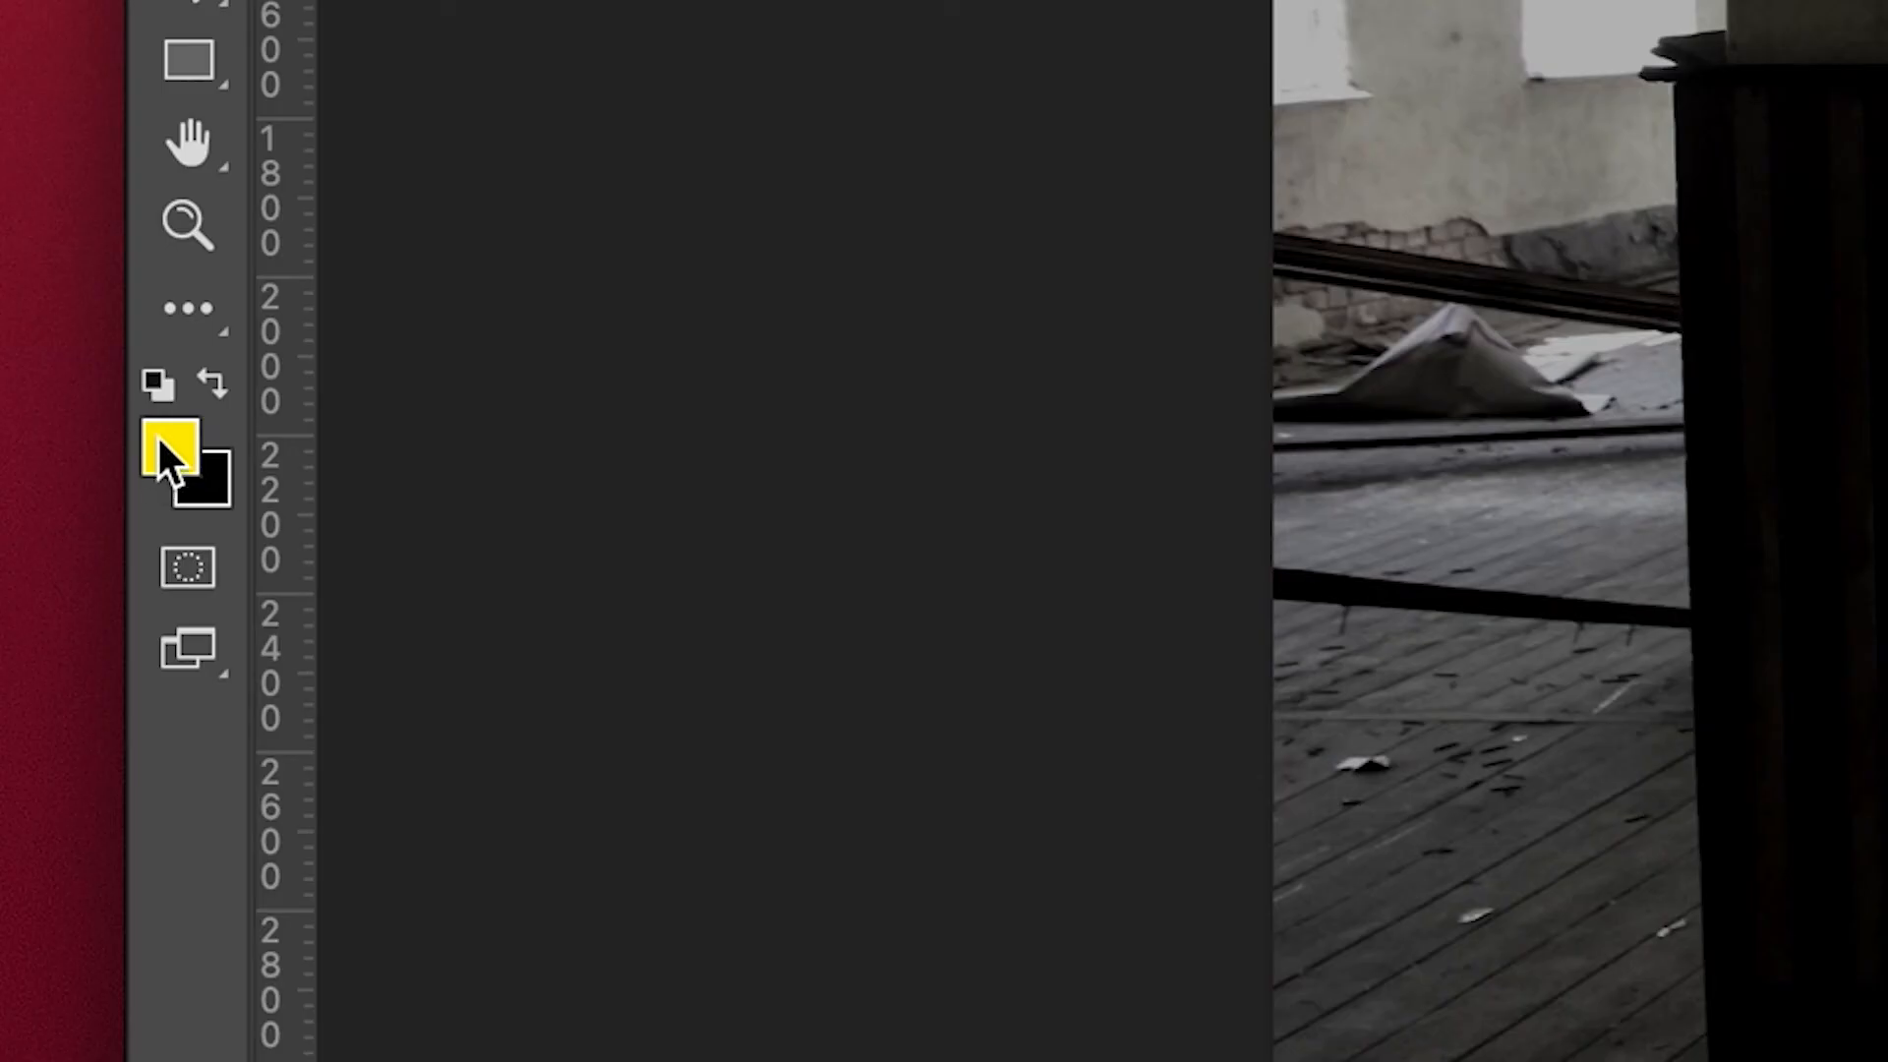
click(62, 586)
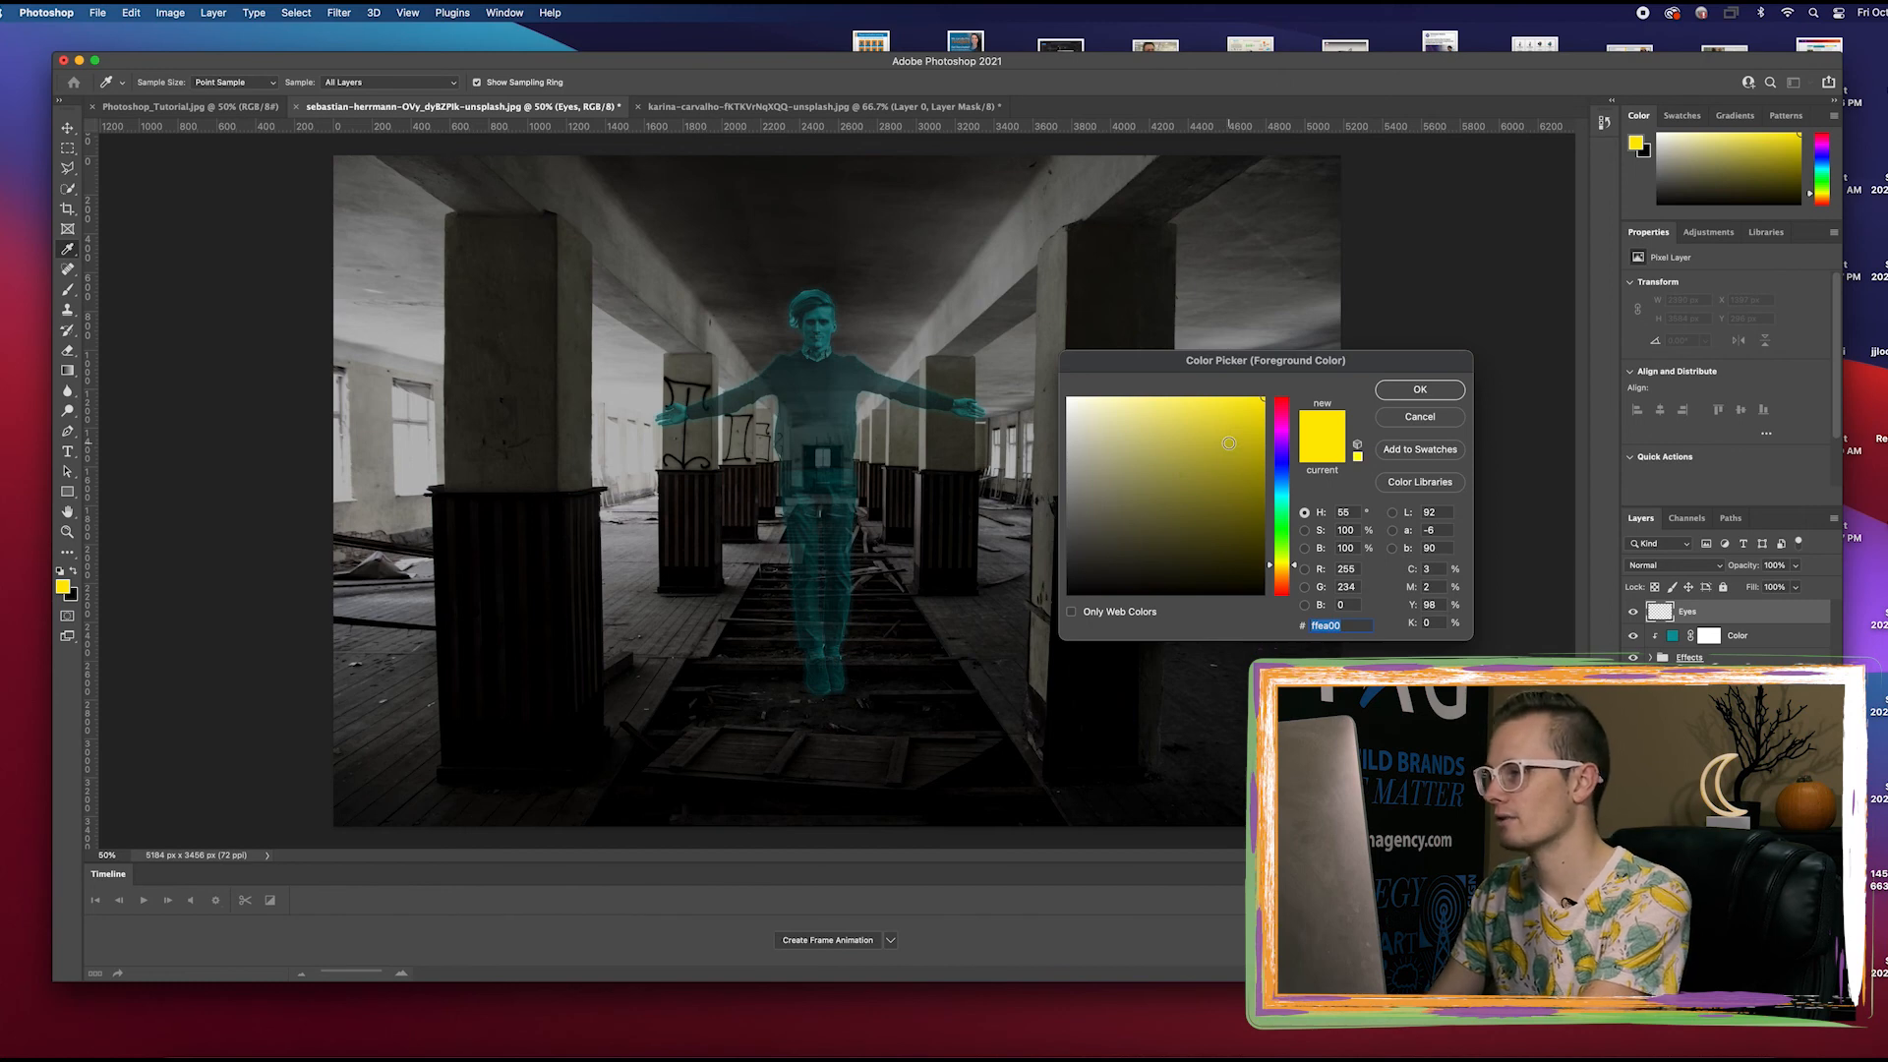
click(1416, 389)
key(b)
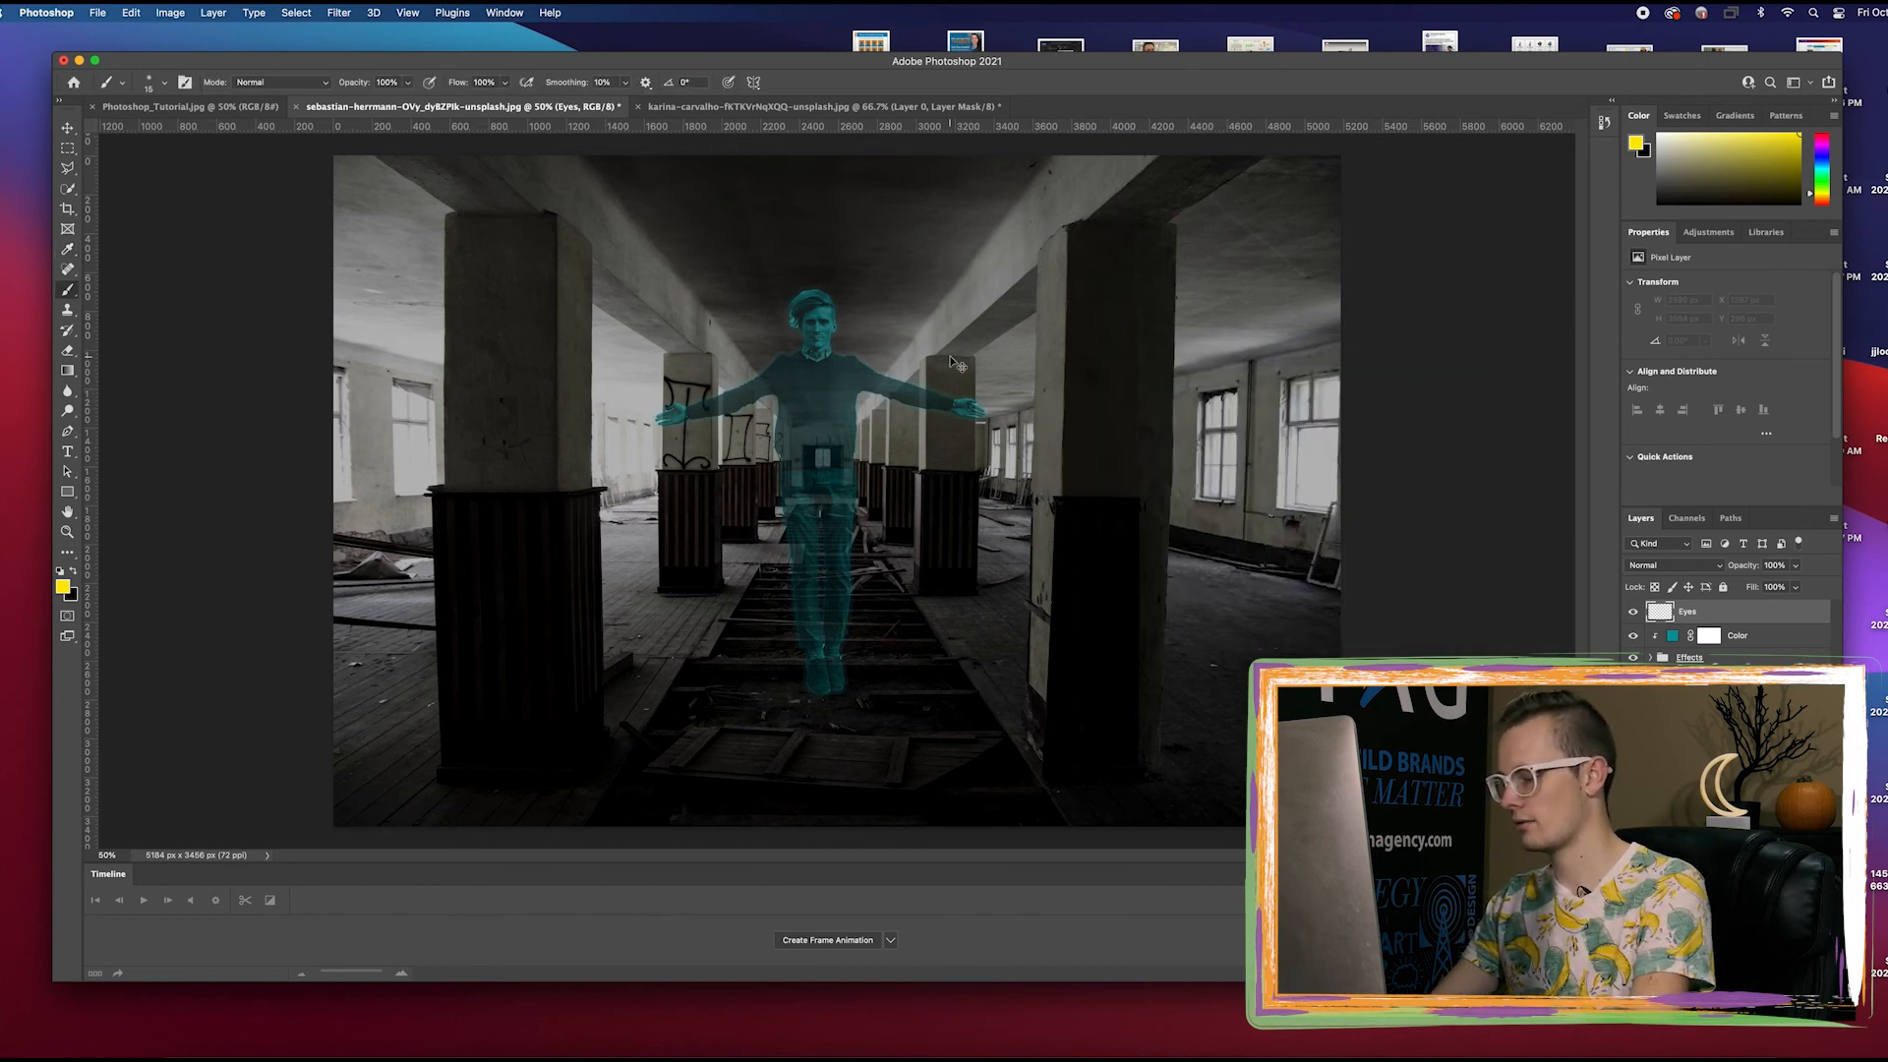
Paint one soft yellow dot over each of the ghost's eyes on the Eyes layer
key(super+plus)
key(super+plus)
scroll(890, 343, up, 5)
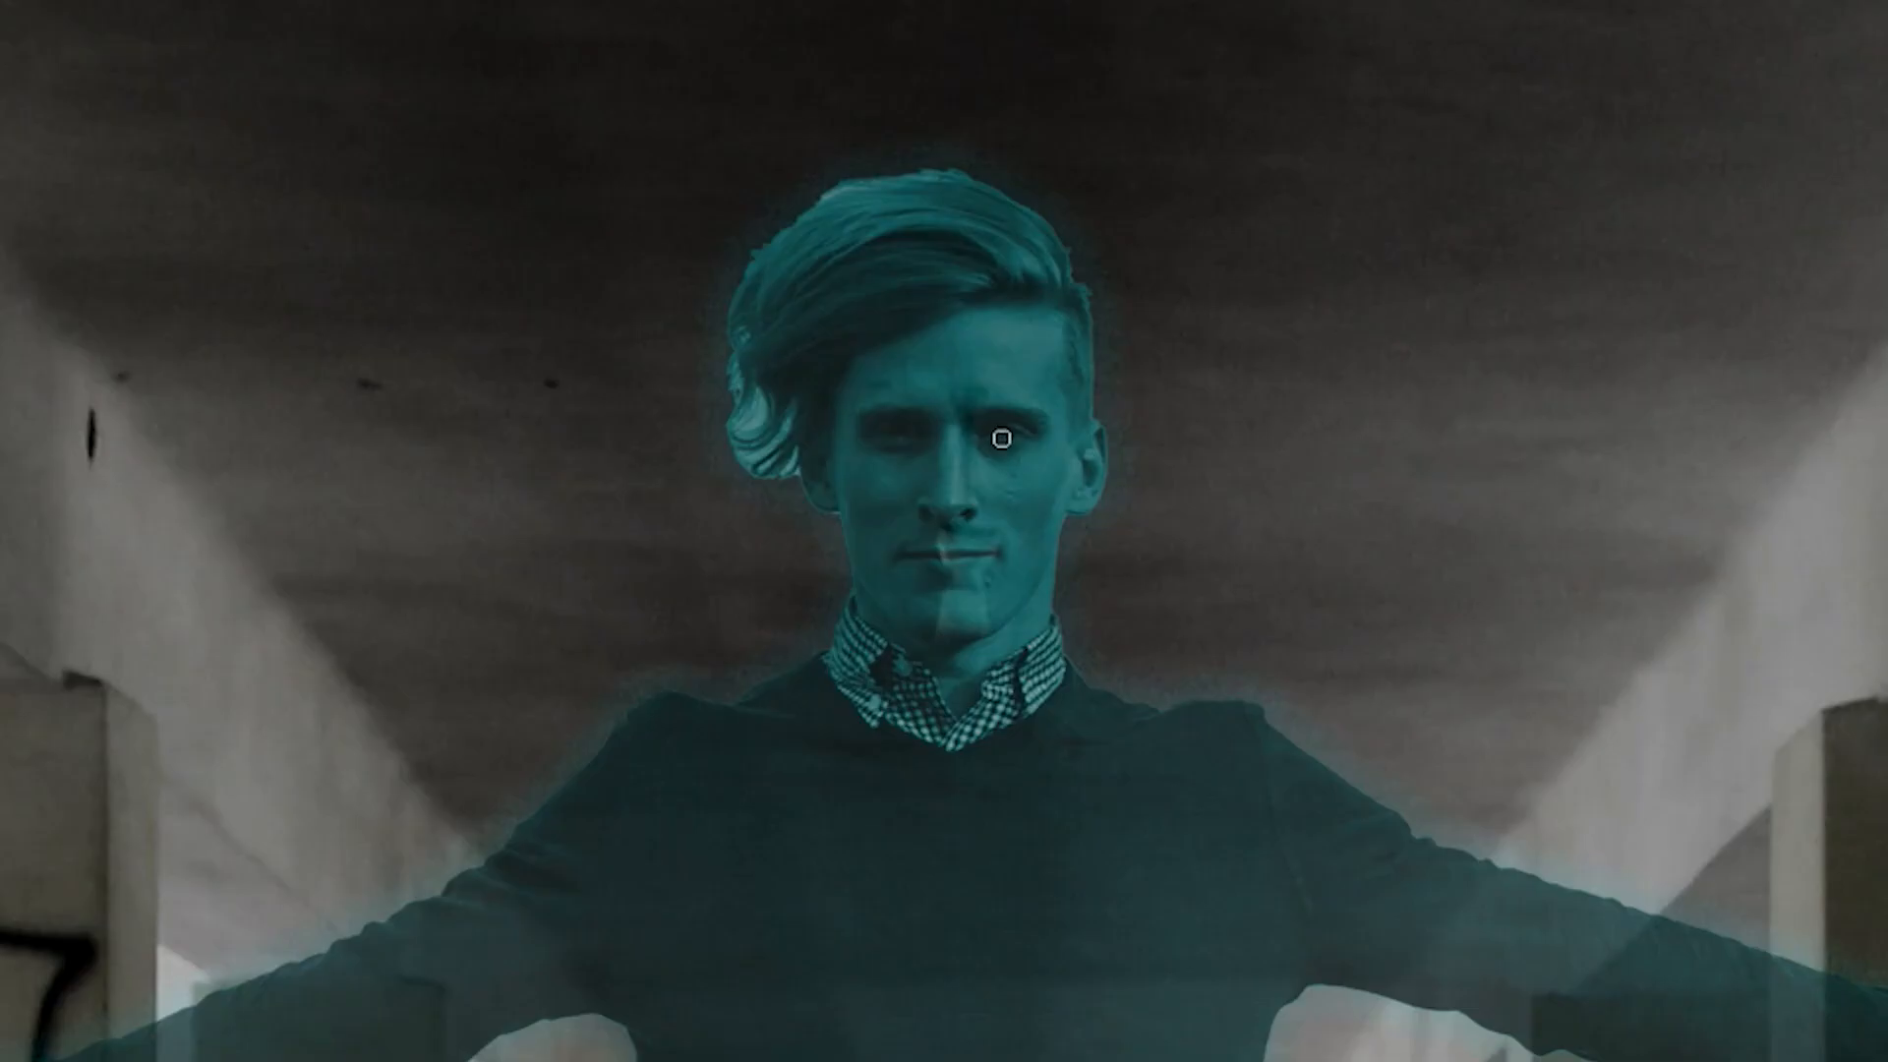
click(810, 366)
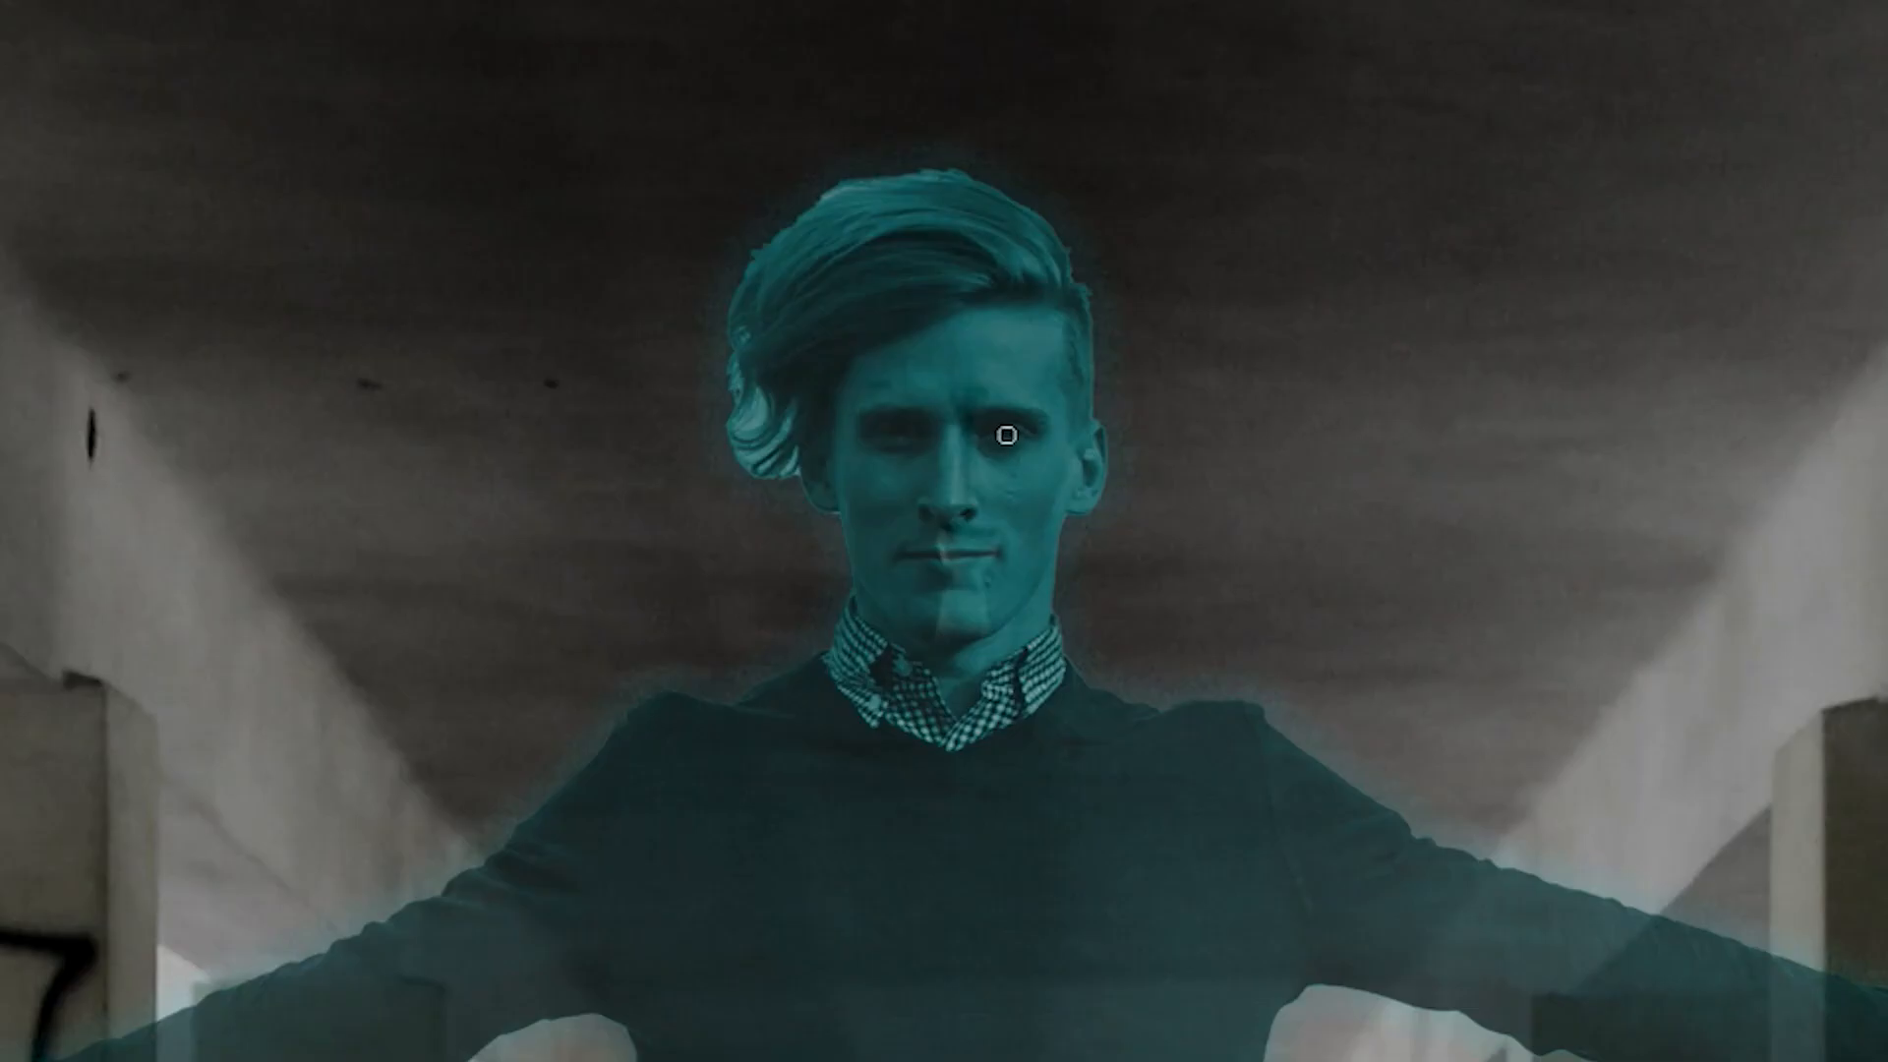
click(898, 436)
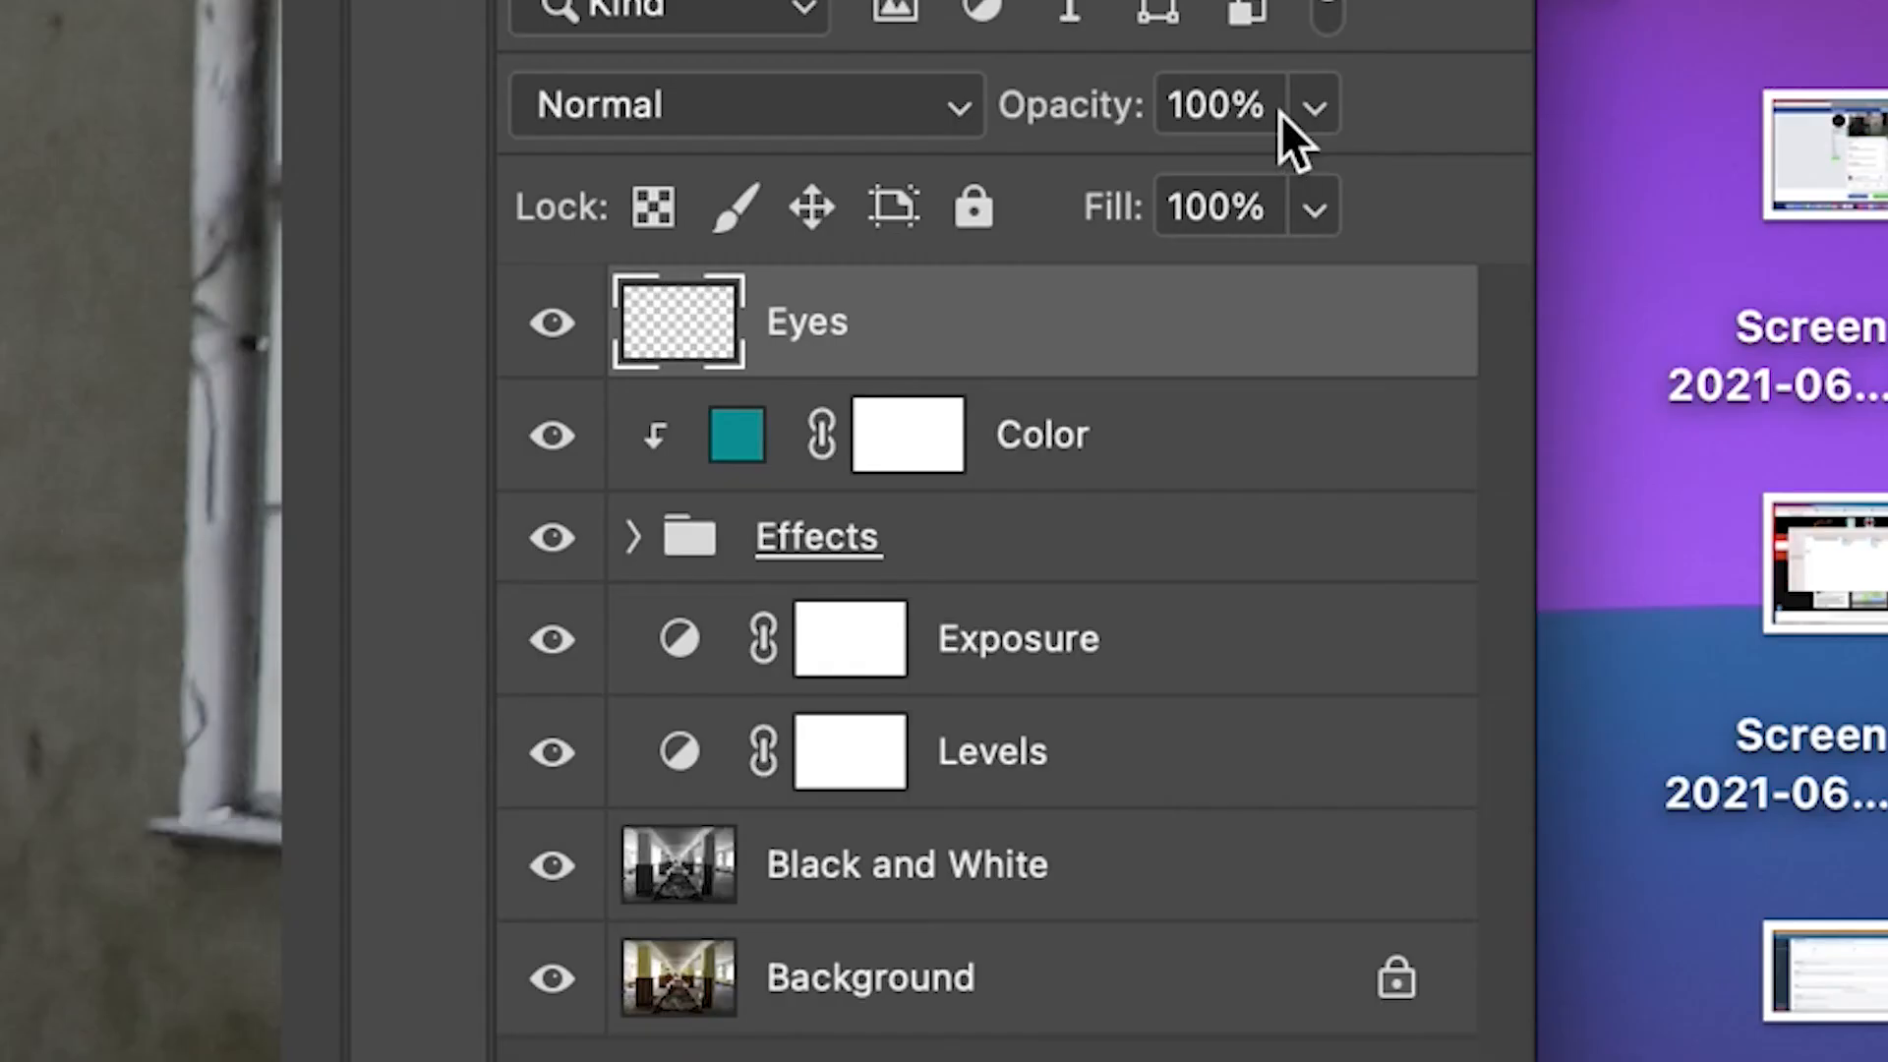
Lower the opacity of the Eyes layer to 75% and deselect the layer
click(1765, 566)
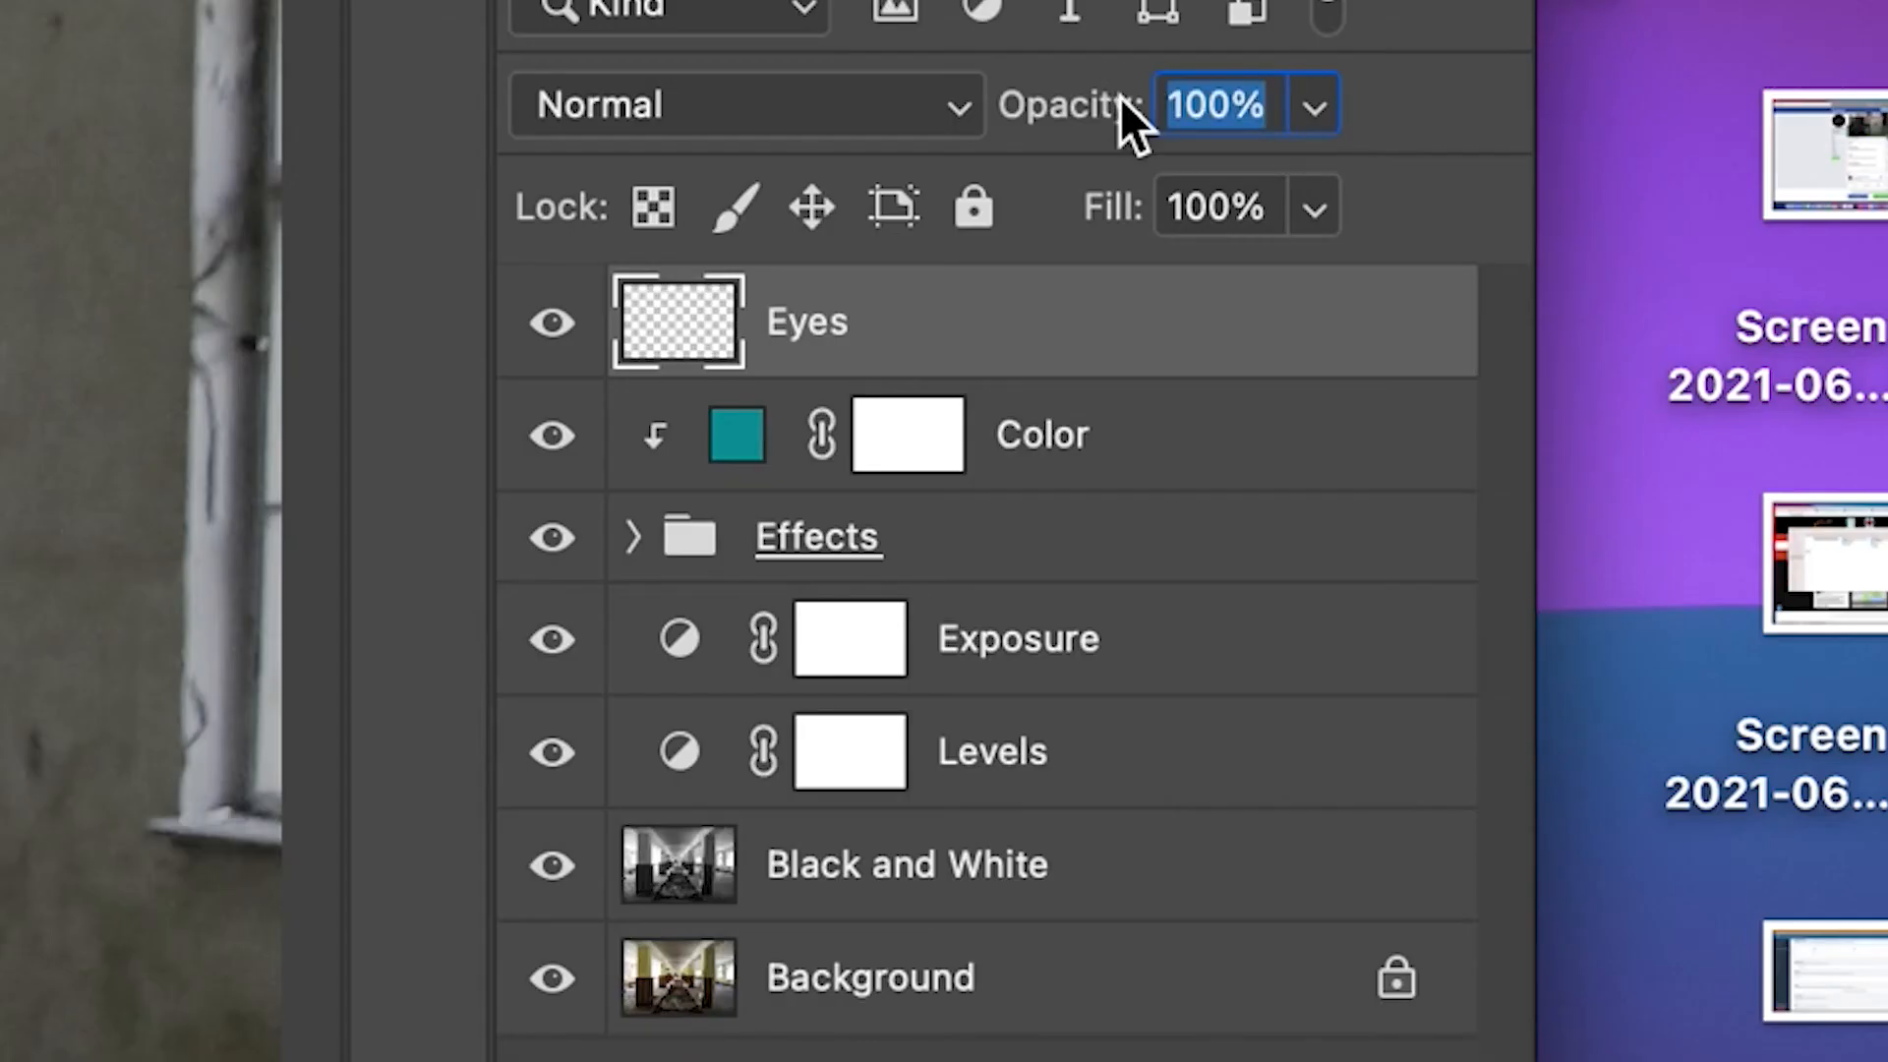
text(75)
key(Return)
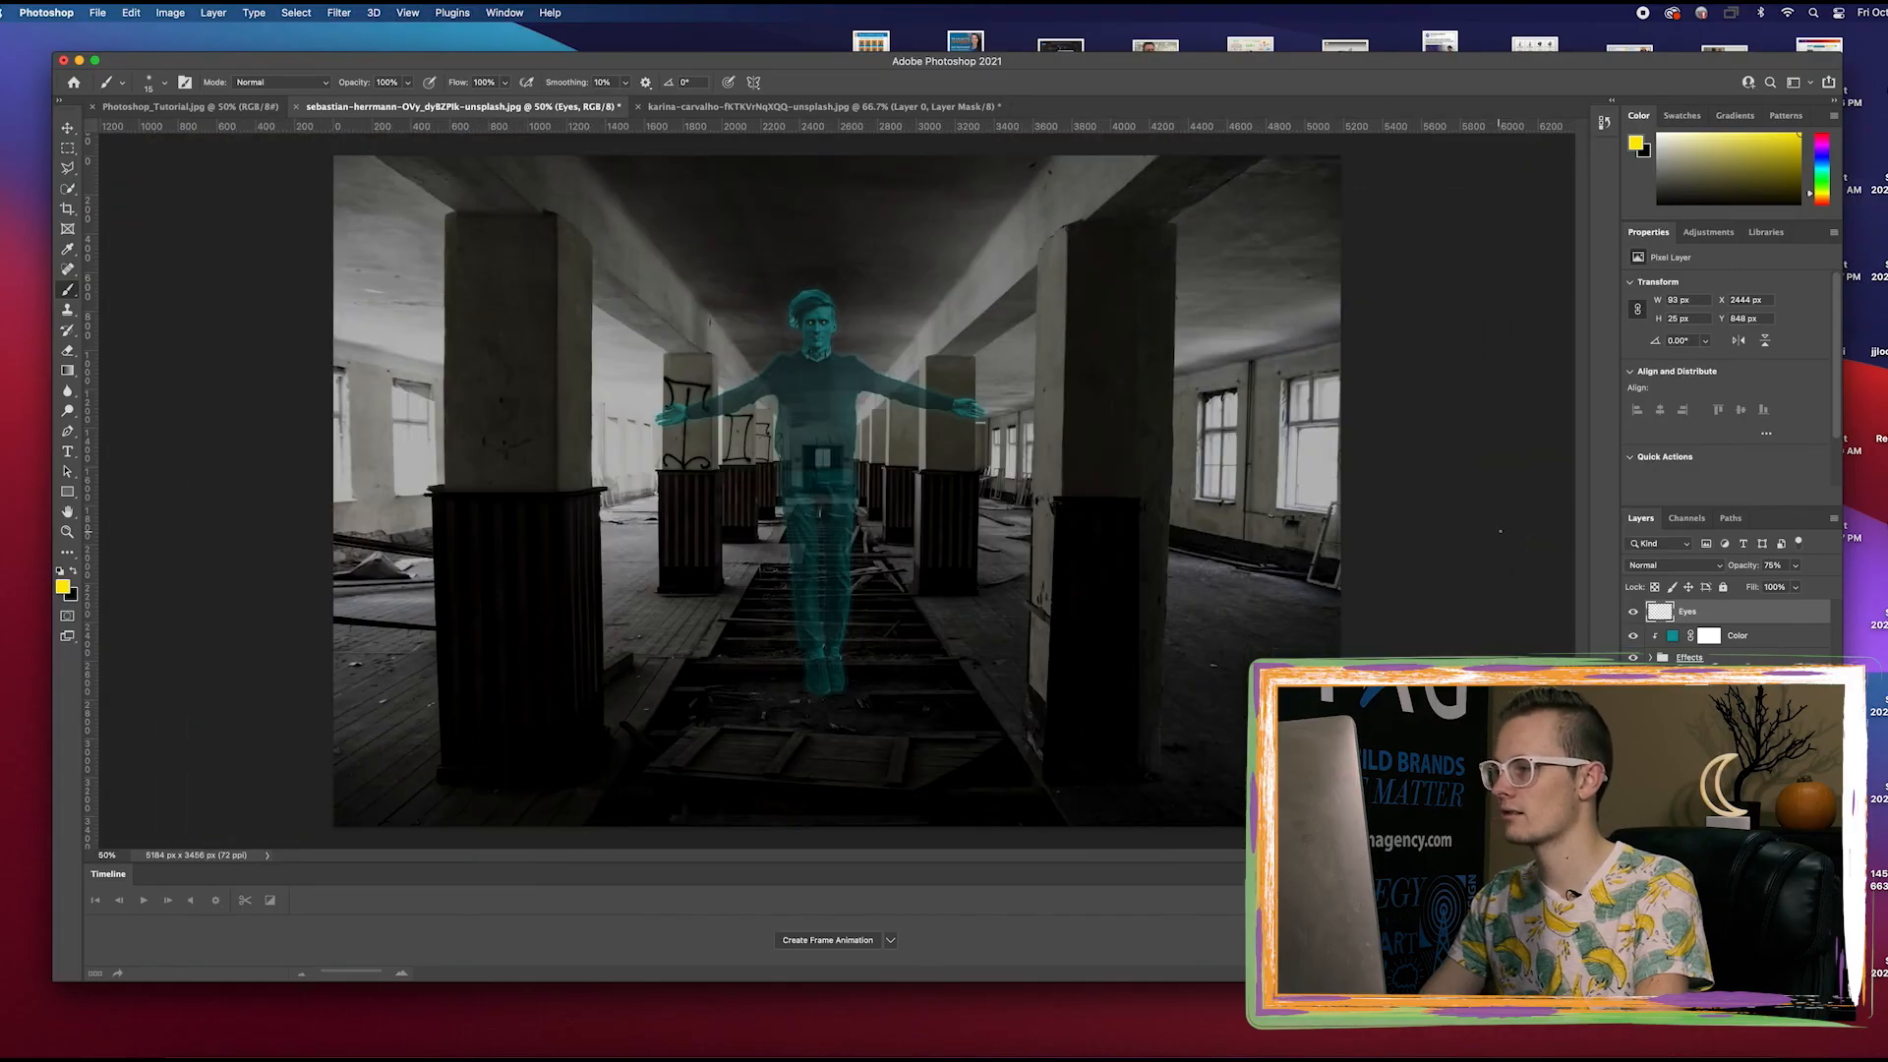
click(1675, 869)
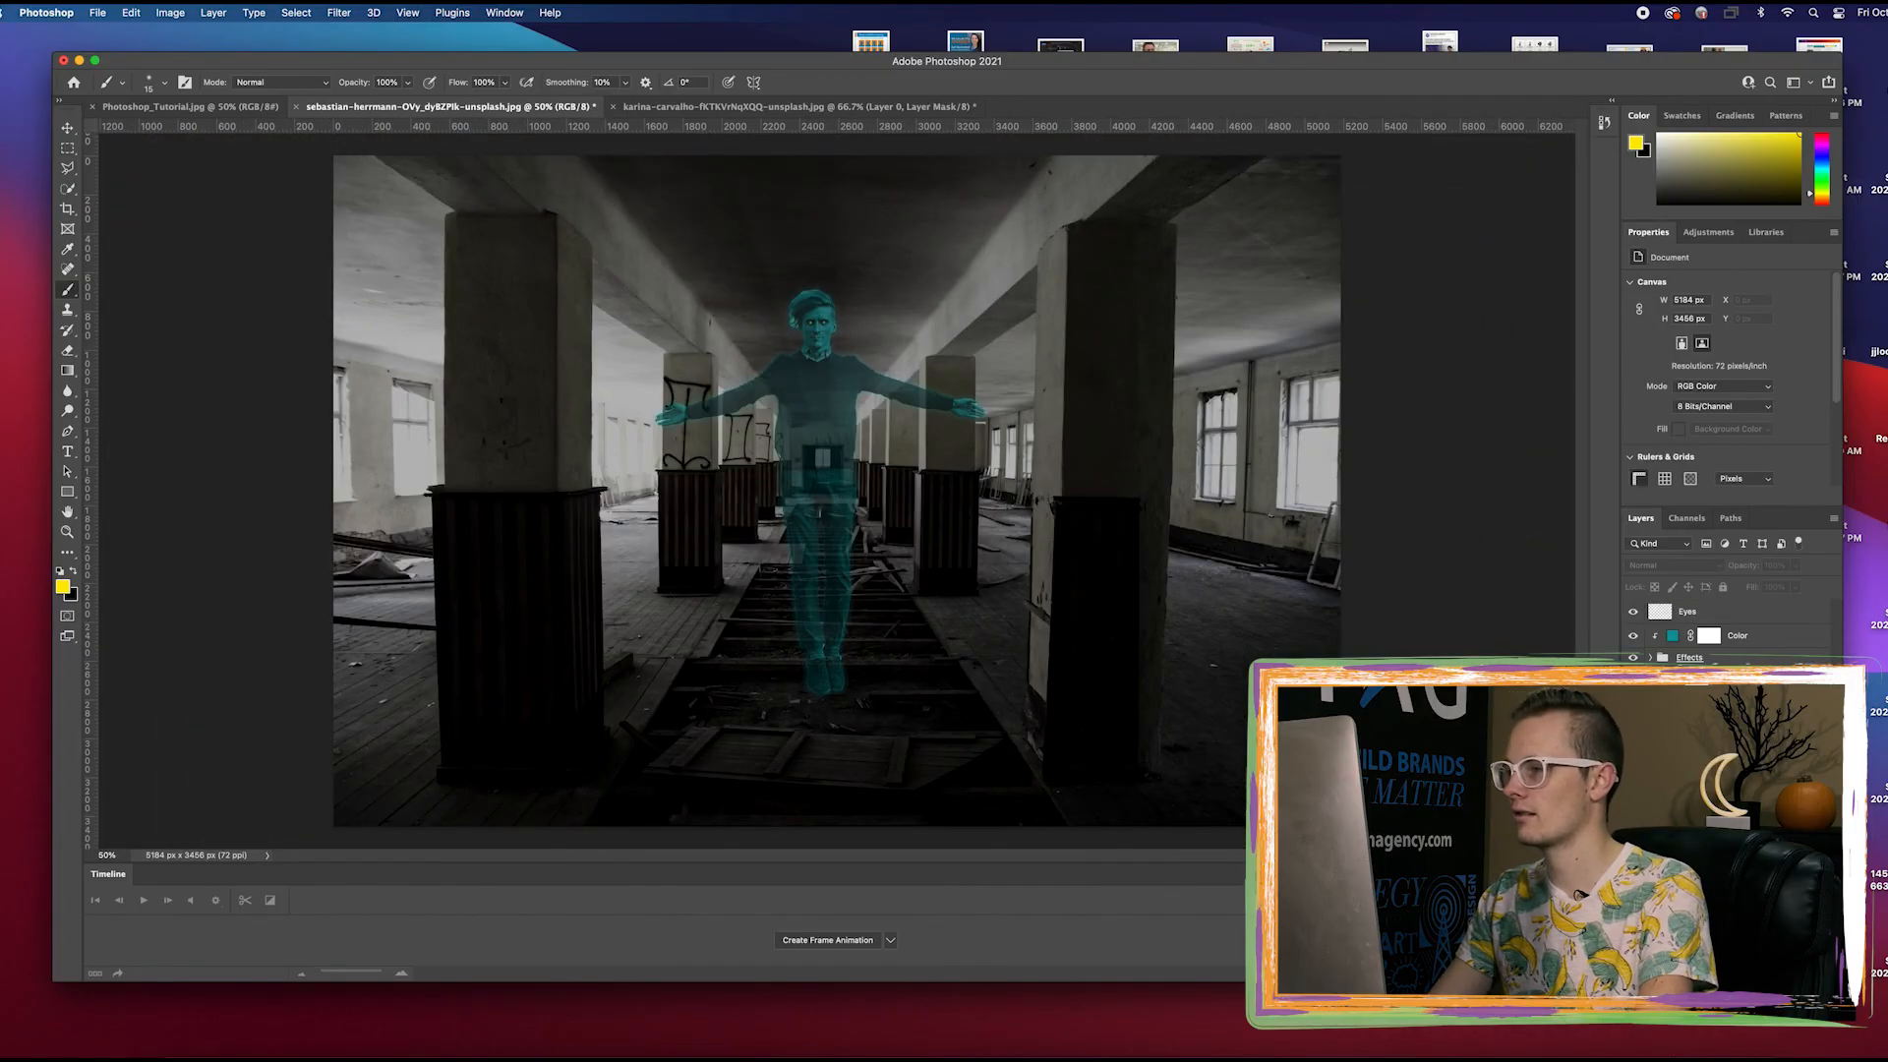